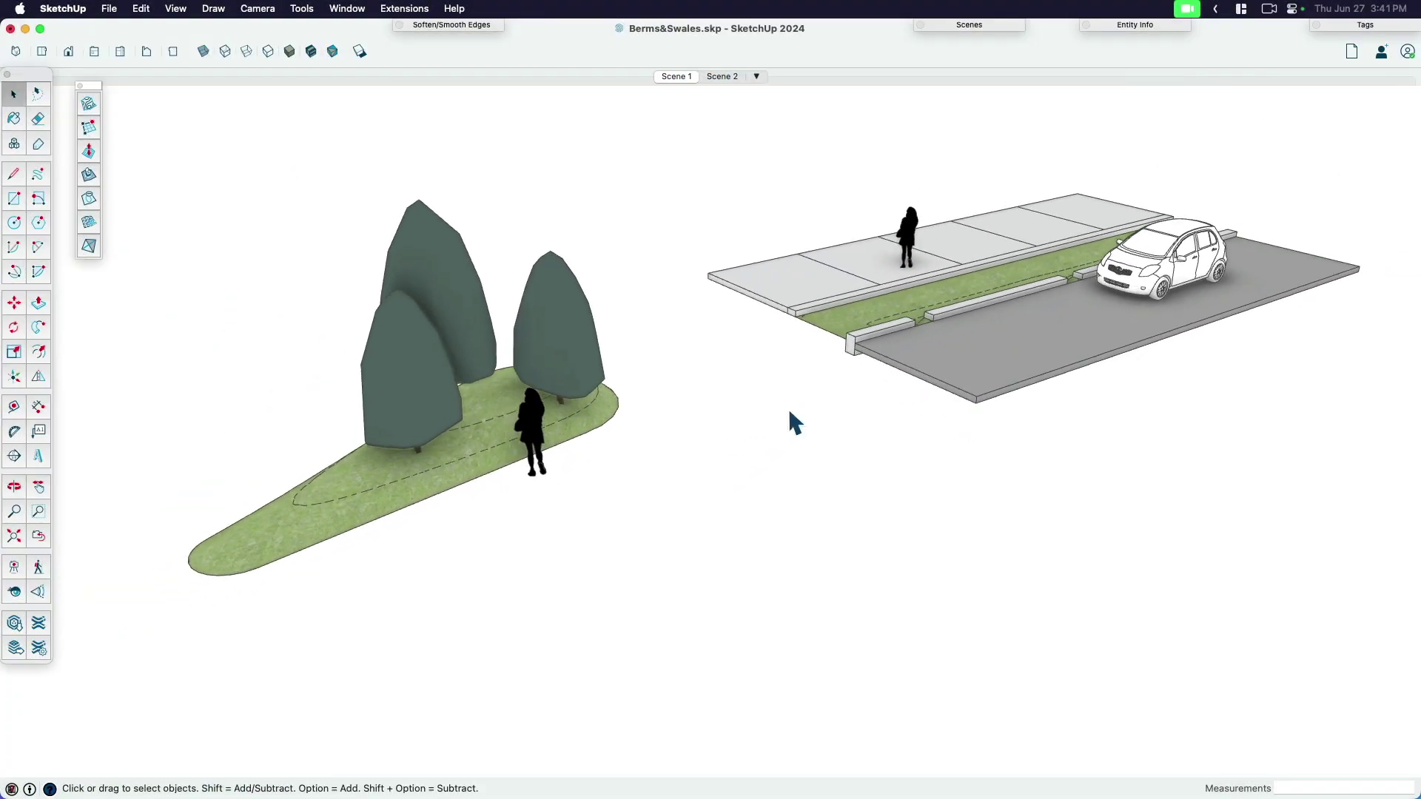
Step: Orbit around the finished berm and swale strip, briefly showing and hiding the mesh edges
middle_click_drag(688, 580, 810, 393)
key("alt+super+h")
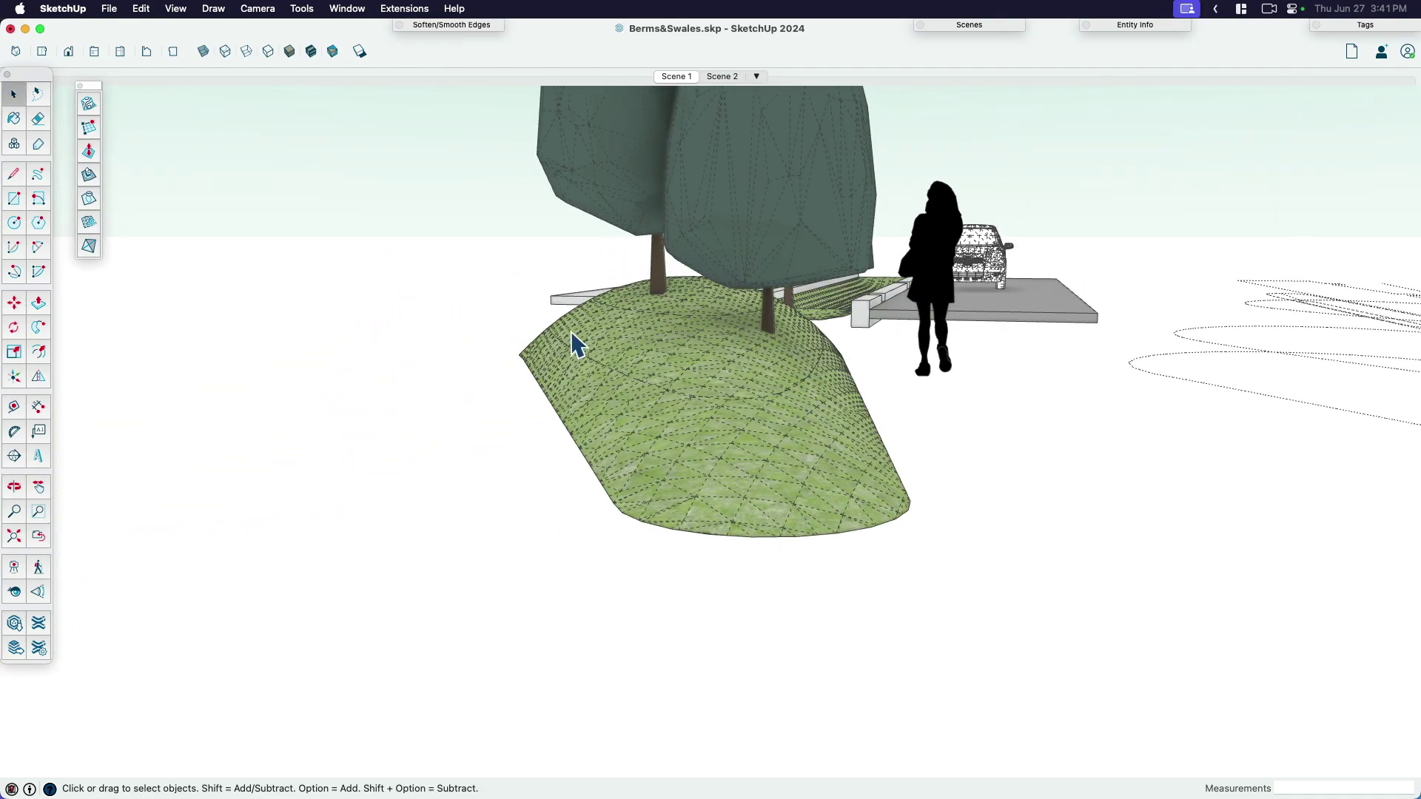
middle_click_drag(605, 404, 1209, 371)
key("alt+super+h")
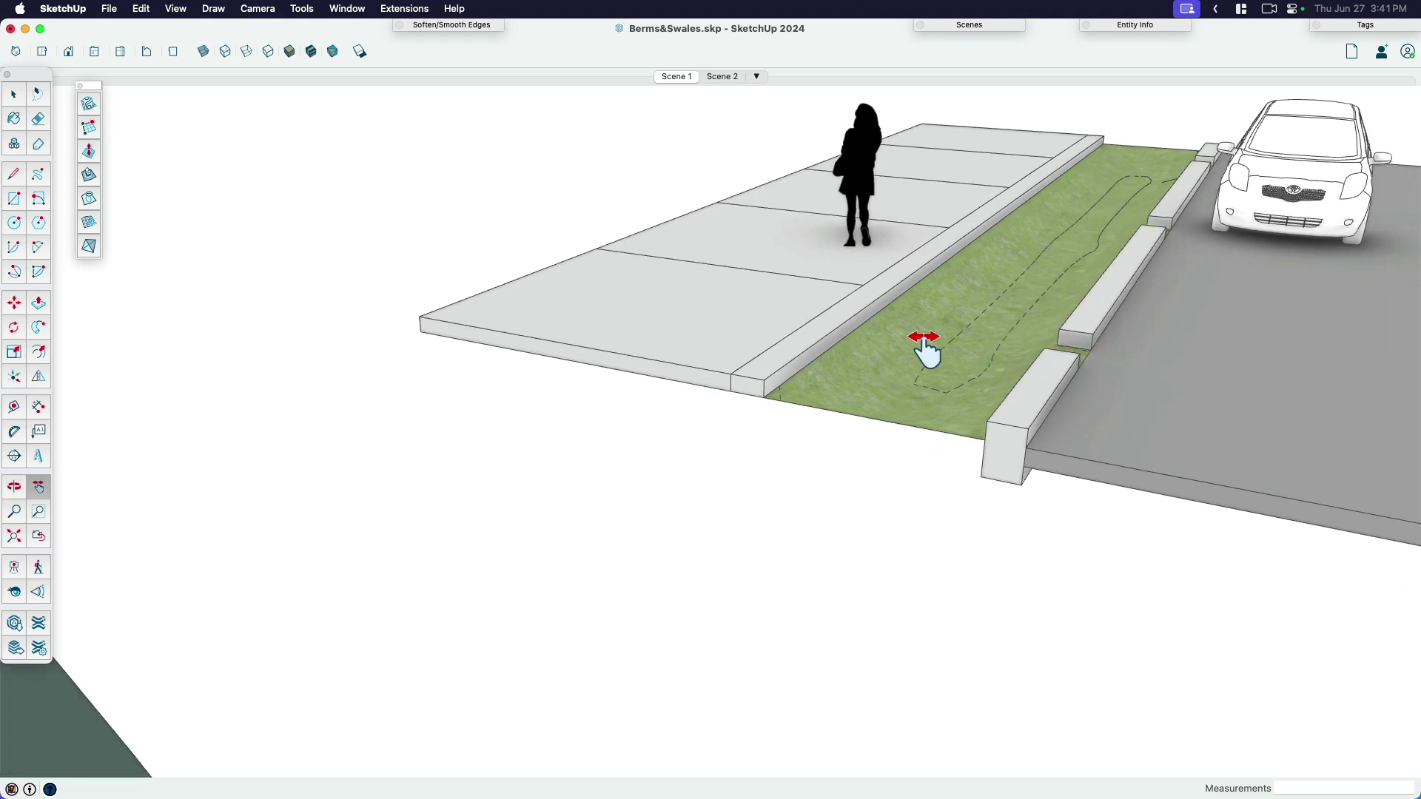
left_click_drag(1025, 337, 888, 469)
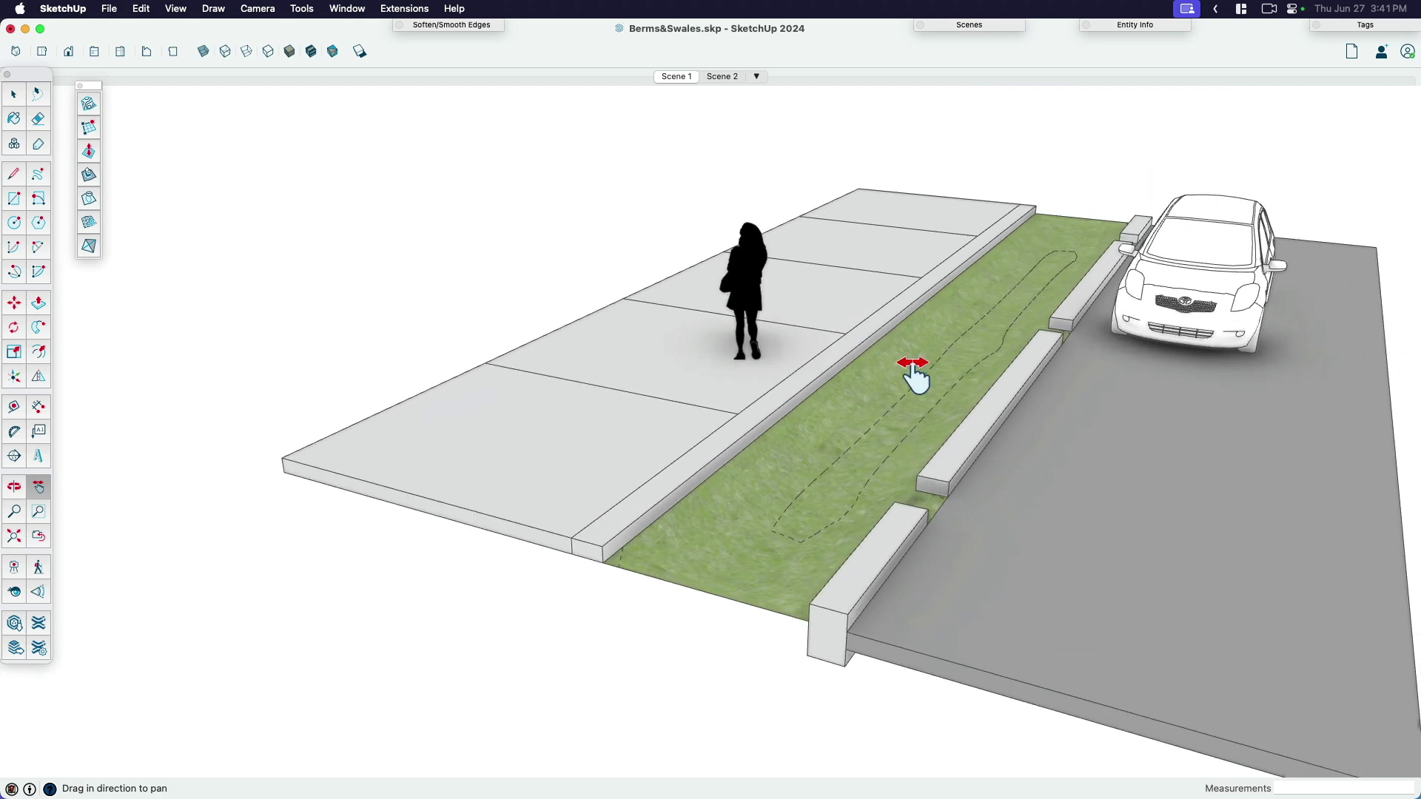
scroll(877, 470, "up", 3)
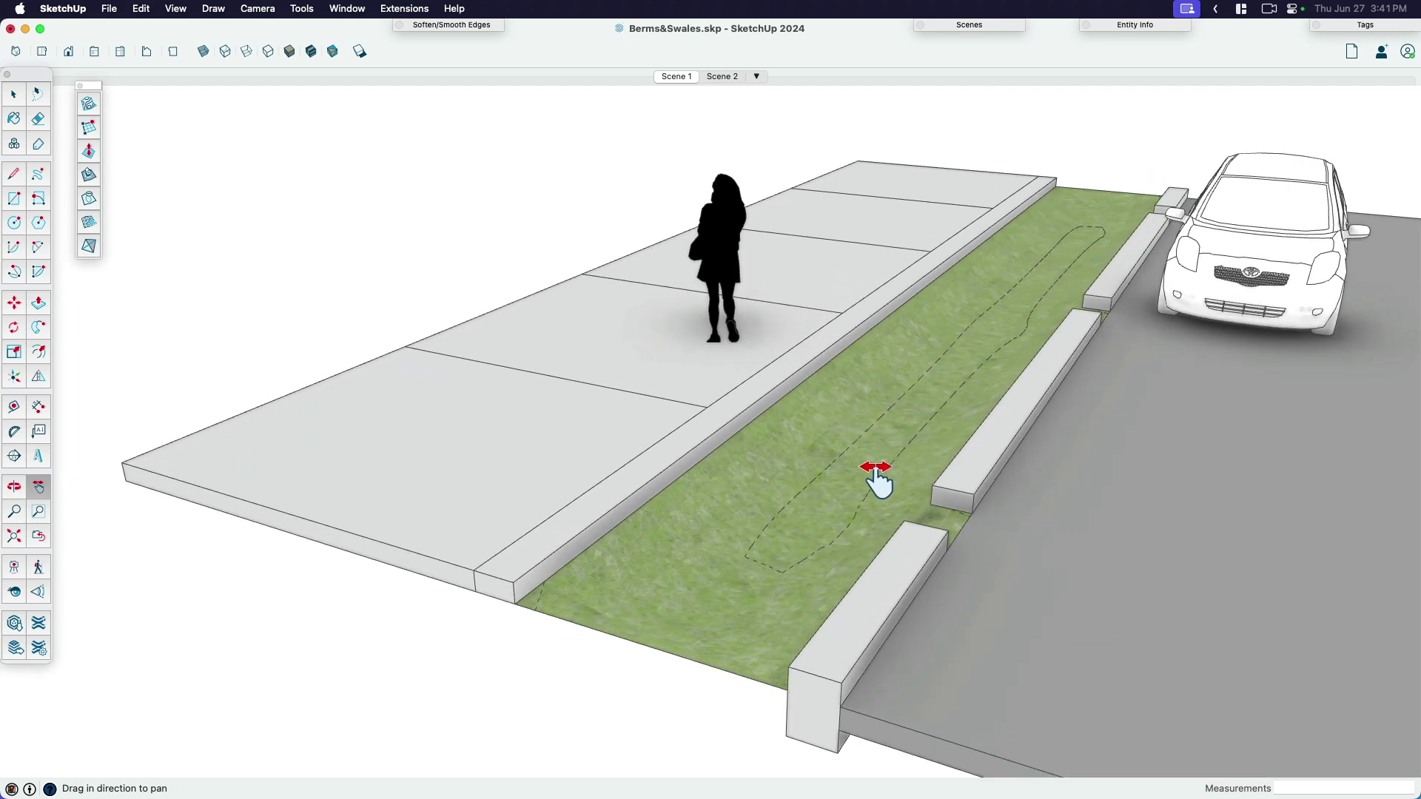
middle_click_drag(877, 473, 806, 406)
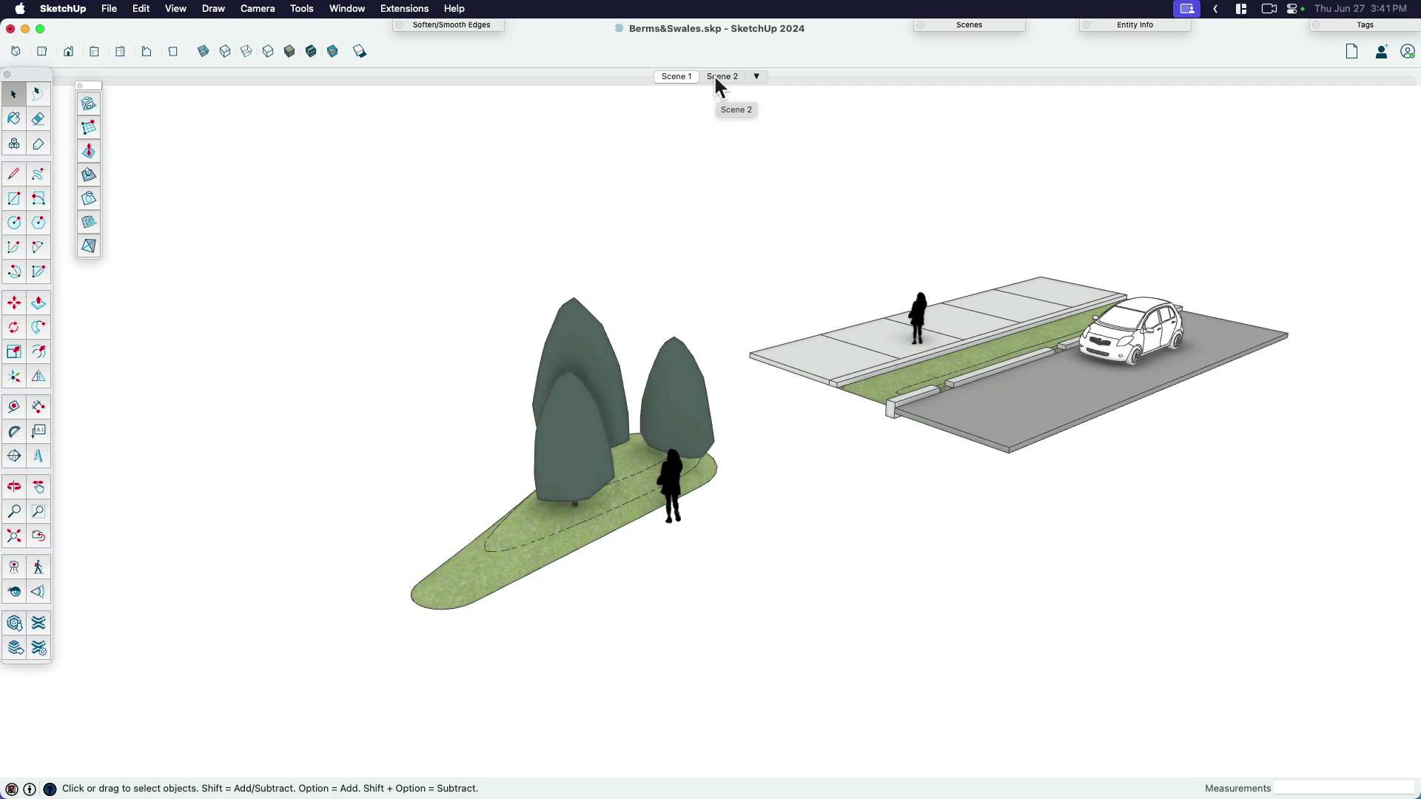
scroll(740, 268, "up", 2)
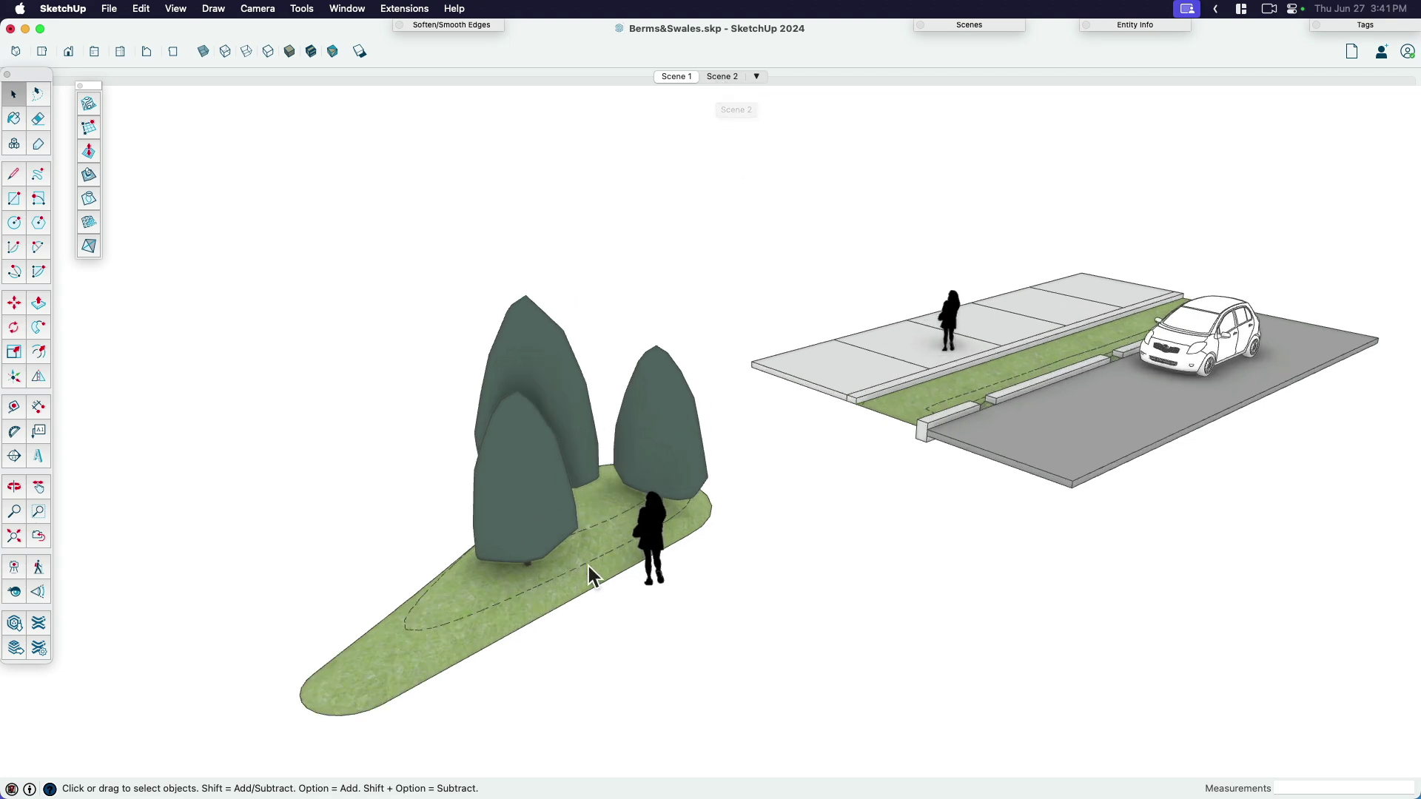
Step: Switch to Scene 2 and pan the new berm's nested contour outlines into view
left_click(722, 77)
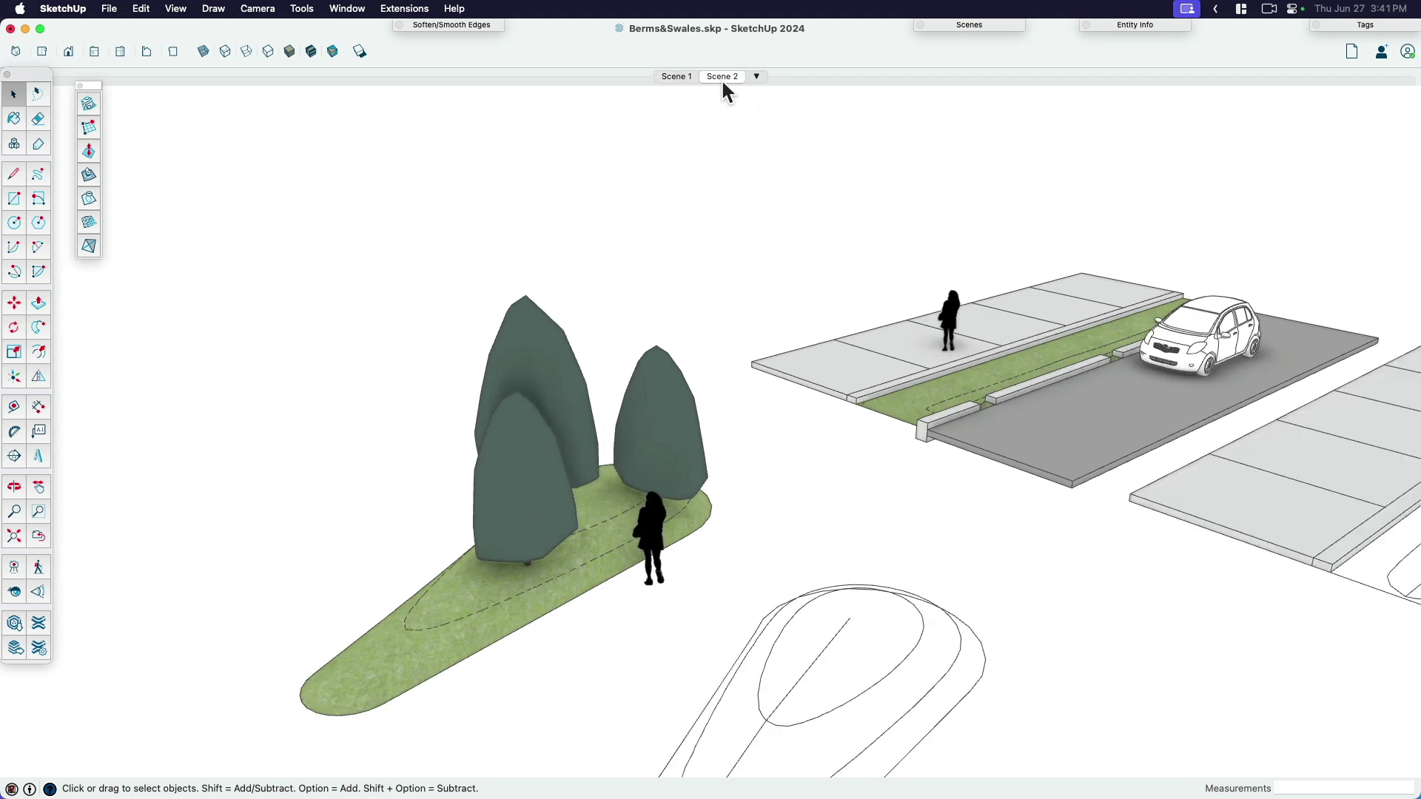
key("h")
left_click_drag(765, 254, 803, 317)
left_click_drag(859, 526, 857, 394)
key("space")
middle_click_drag(813, 441, 744, 450)
Step: Select the berm's nested contour curves and generate a terrain surface with From Contours
triple_click(743, 447)
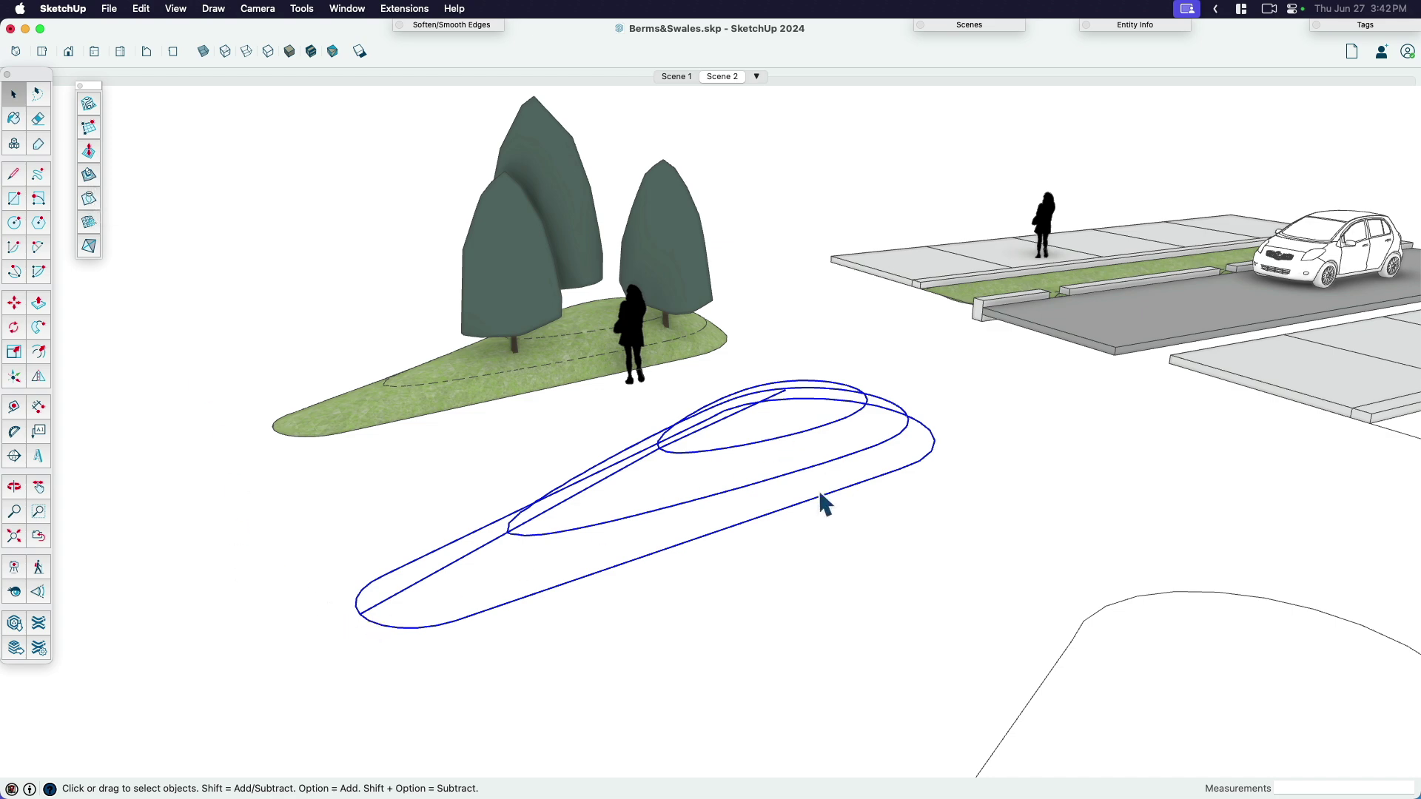
middle_click_drag(789, 392, 775, 453)
left_click(775, 455)
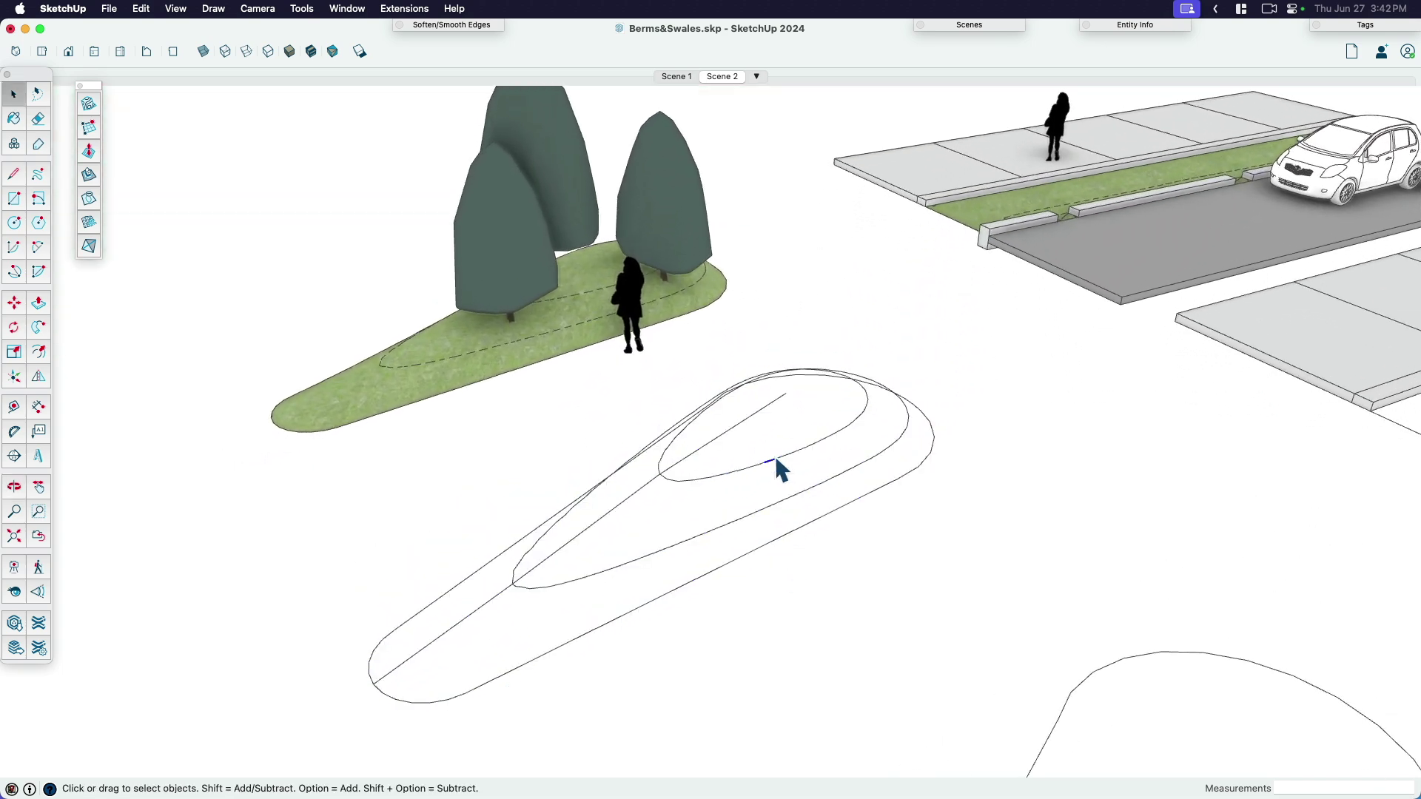
left_click(773, 455)
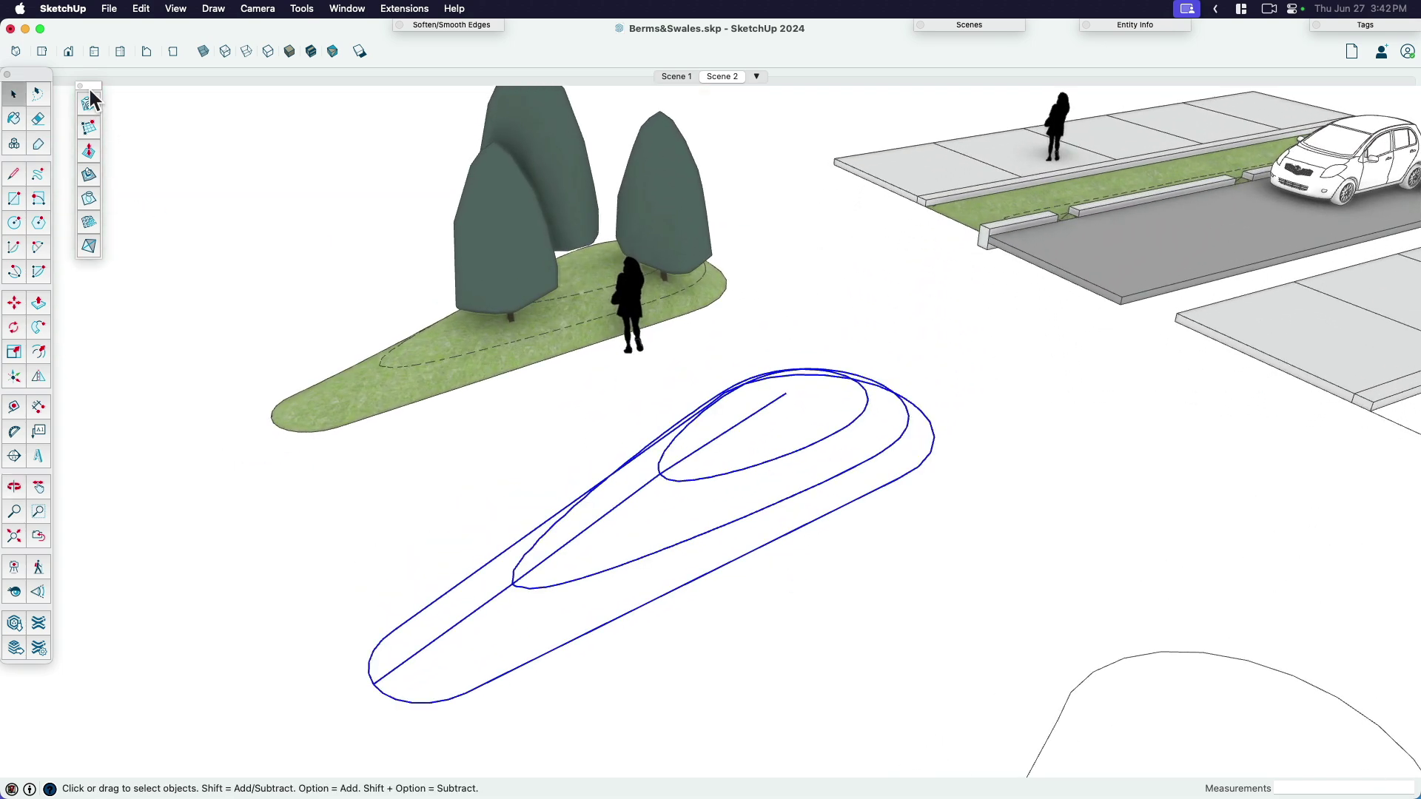
mouse_move(90, 92)
left_mouse_down()
mouse_move(197, 260)
mouse_move(89, 100)
left_mouse_up()
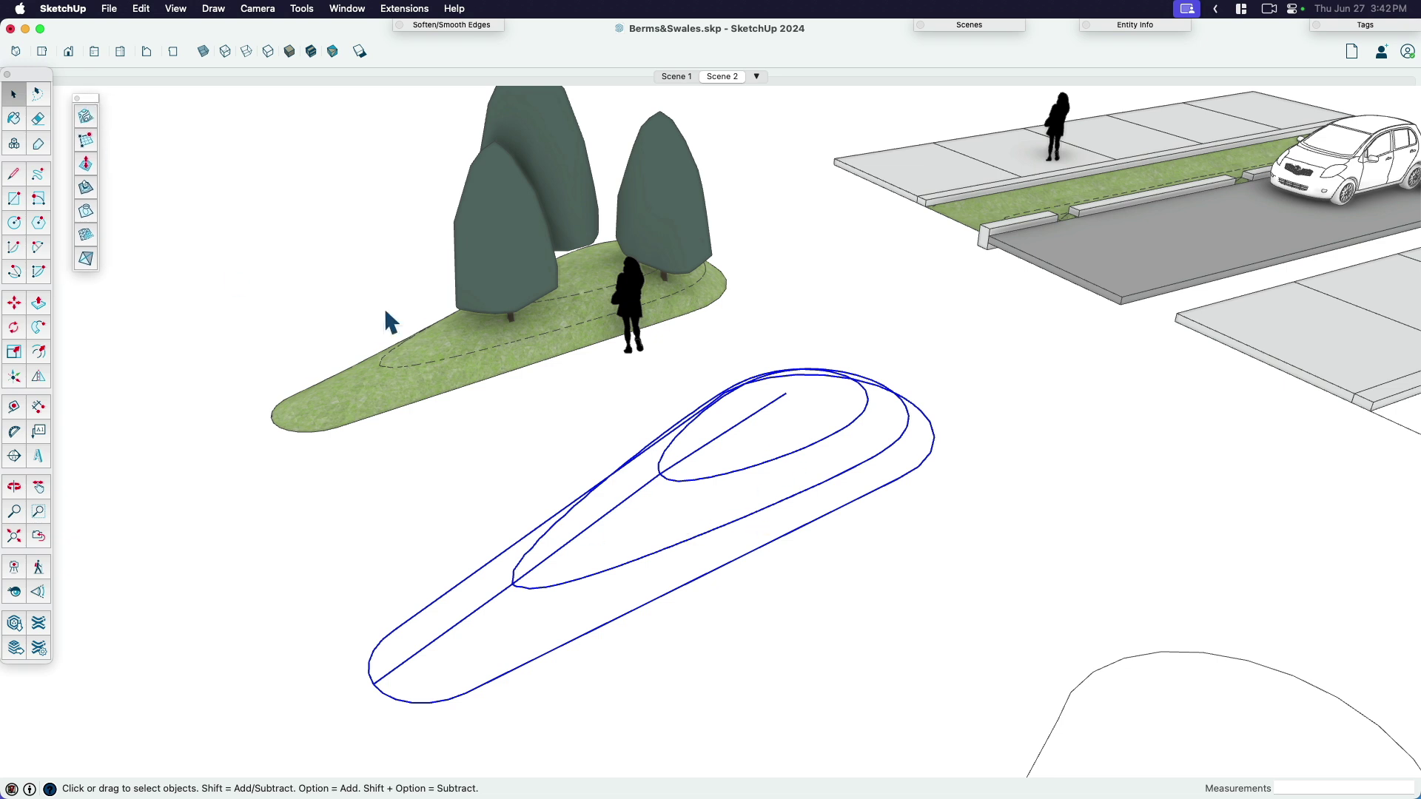
left_click(86, 122)
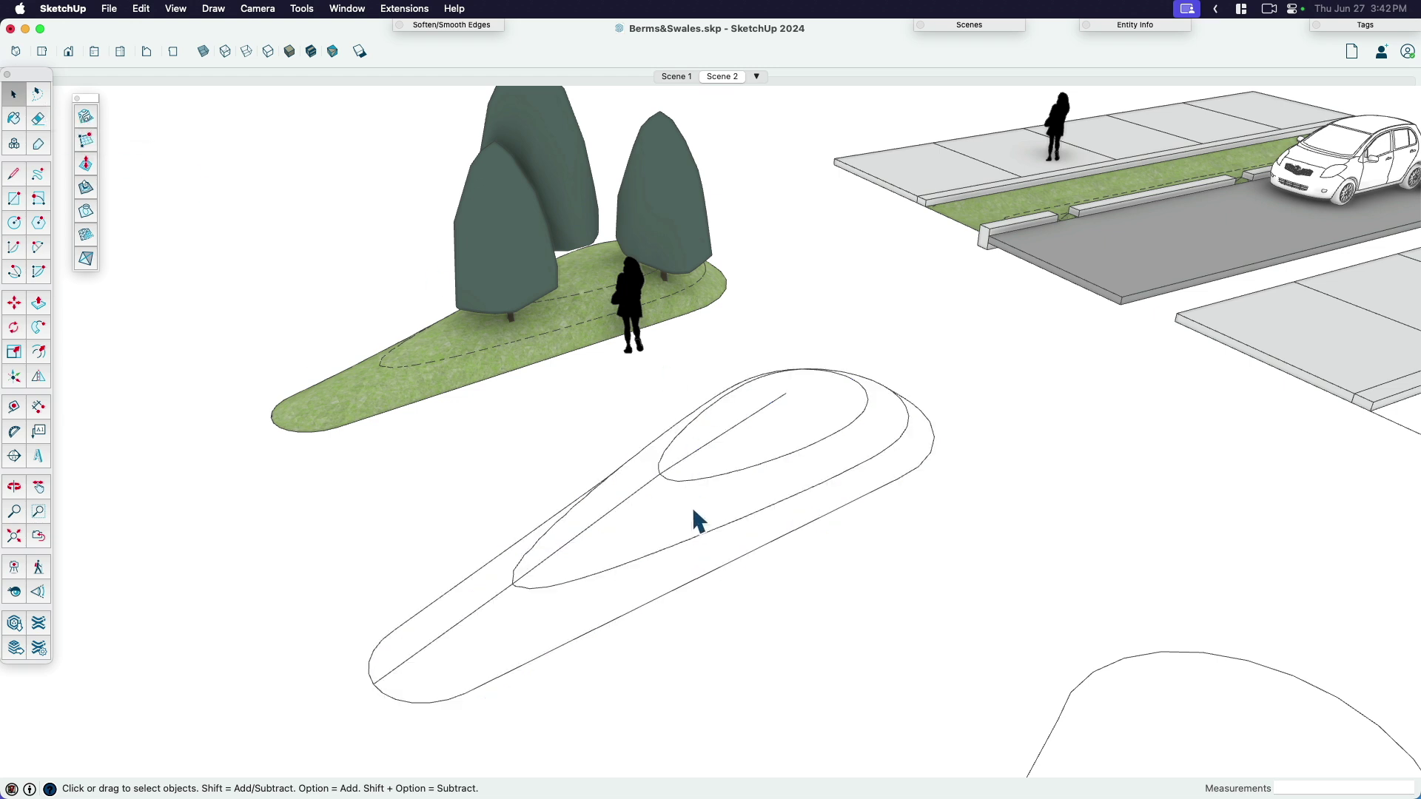
Step: Sample the grass material from the existing berm and paint the new berm surface
key("b")
left_click(559, 339, "super")
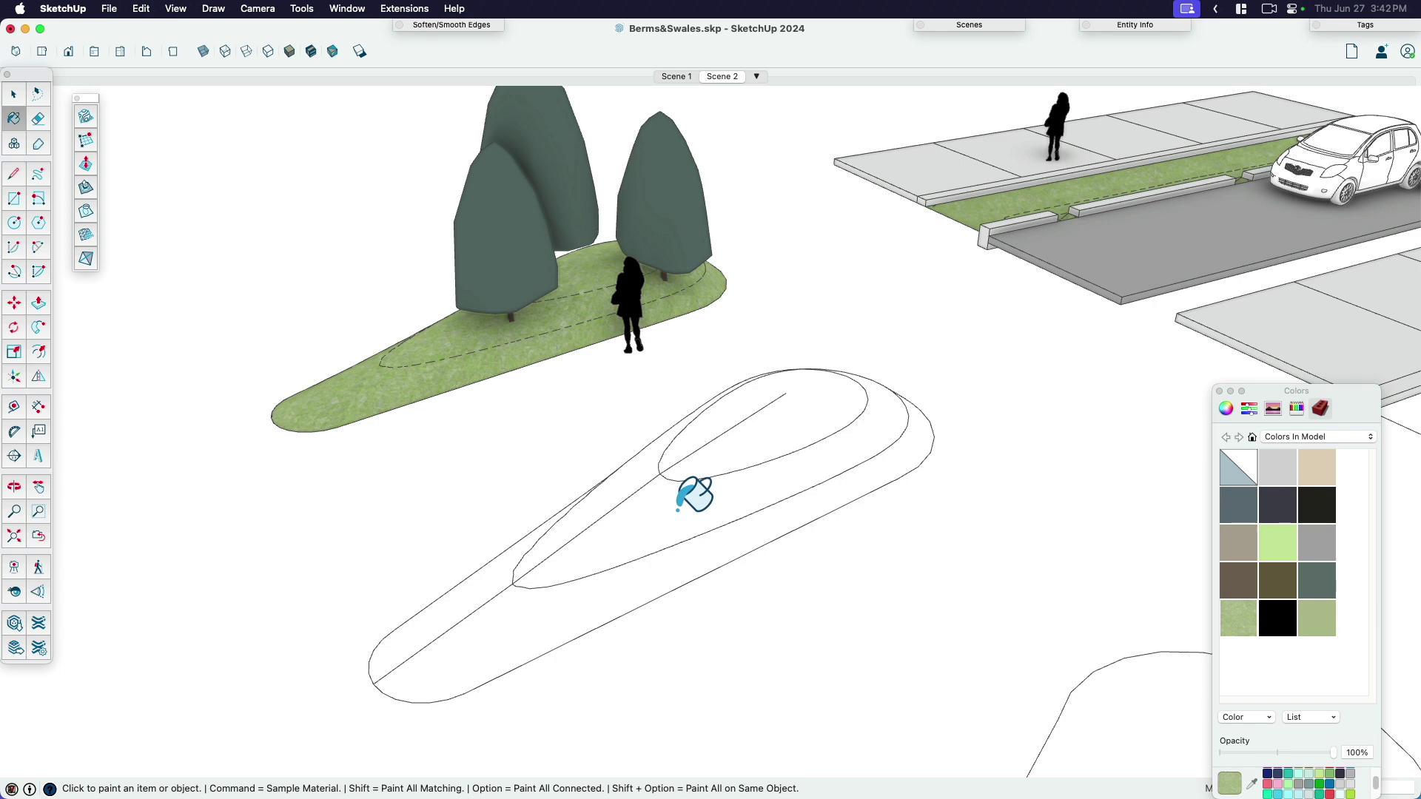
left_click(678, 509)
left_click(1219, 391)
key("space")
scroll(770, 518, "up", 2)
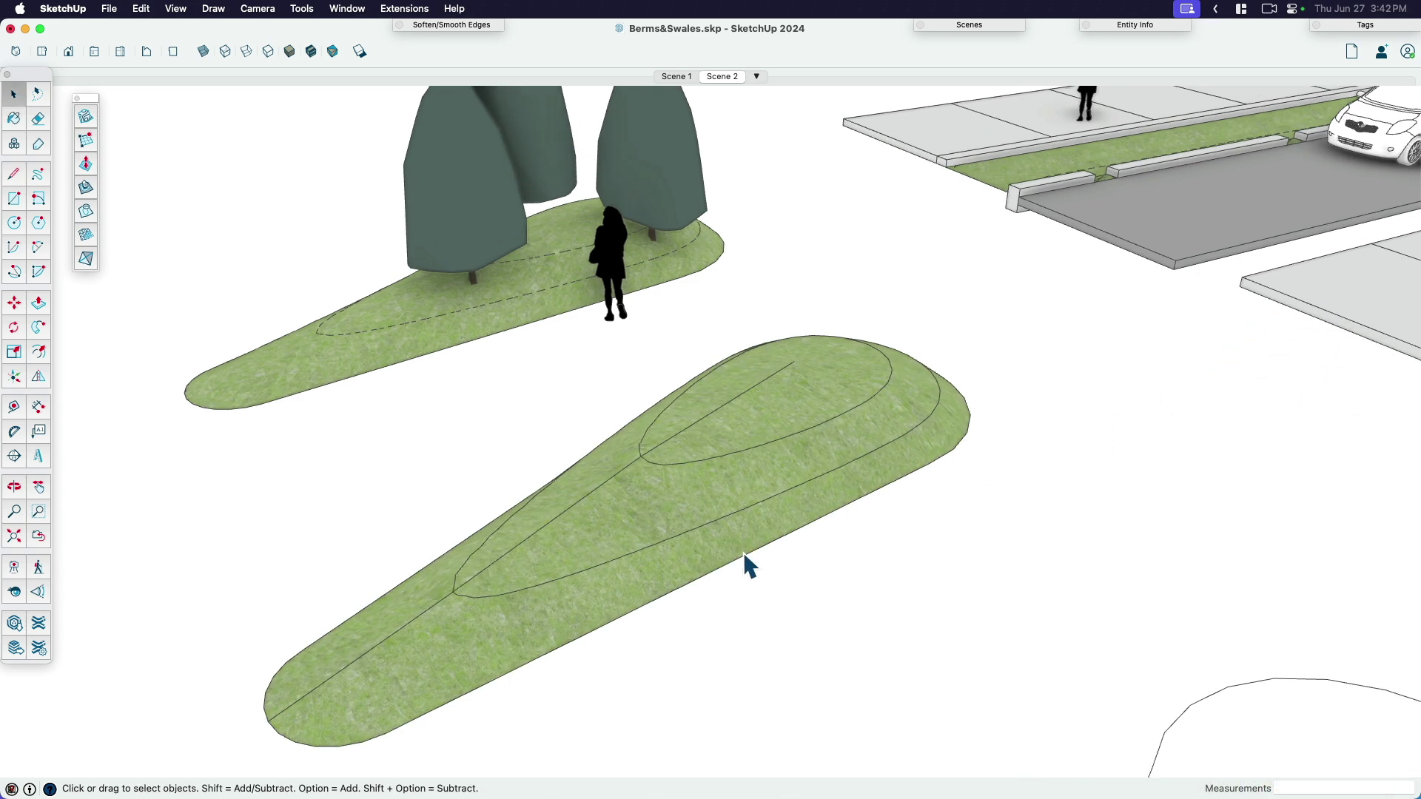
Step: Delete the contour edges inside the new berm group, then orbit back to view both berms
left_click(622, 488)
scroll(601, 459, "down", 3)
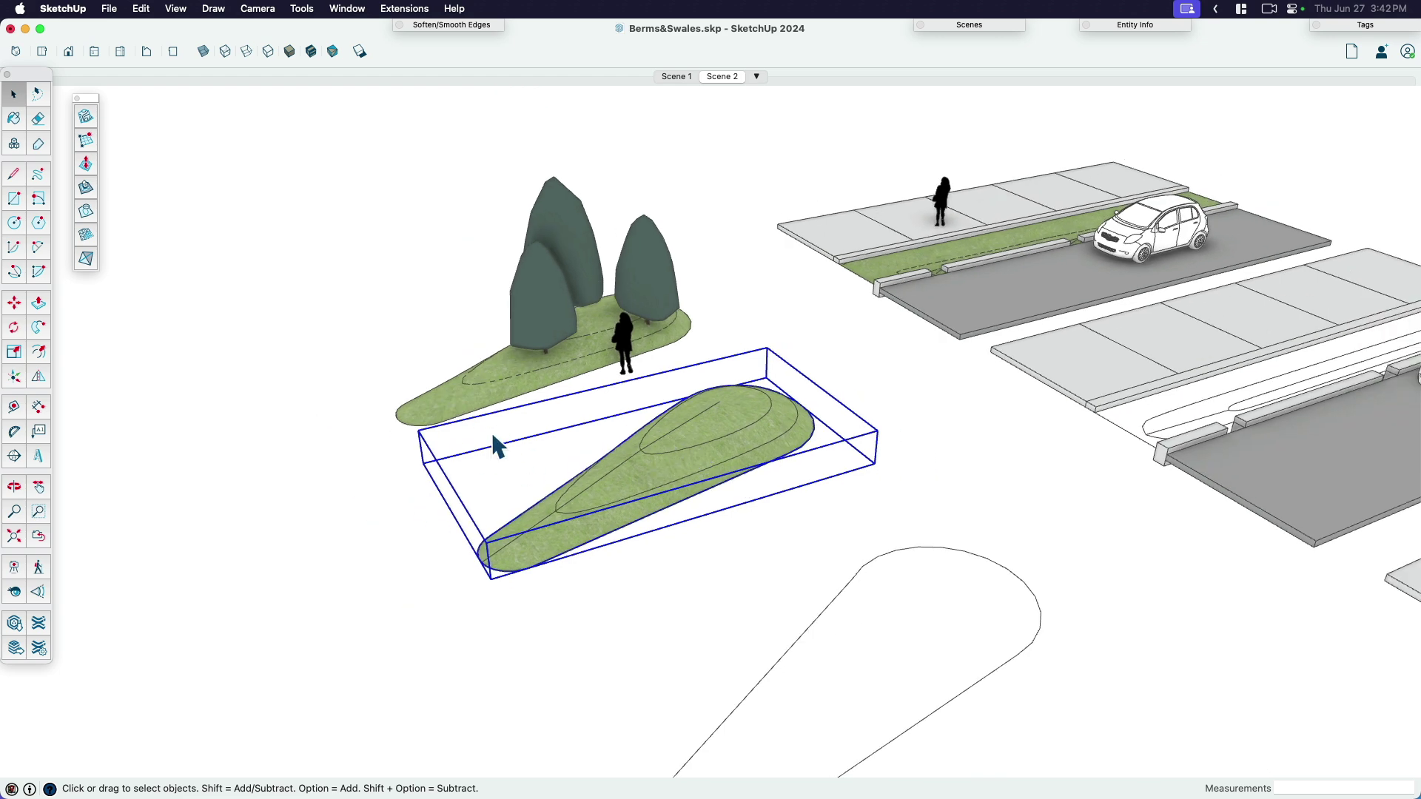
left_click_drag(427, 374, 855, 601)
double_click(656, 470)
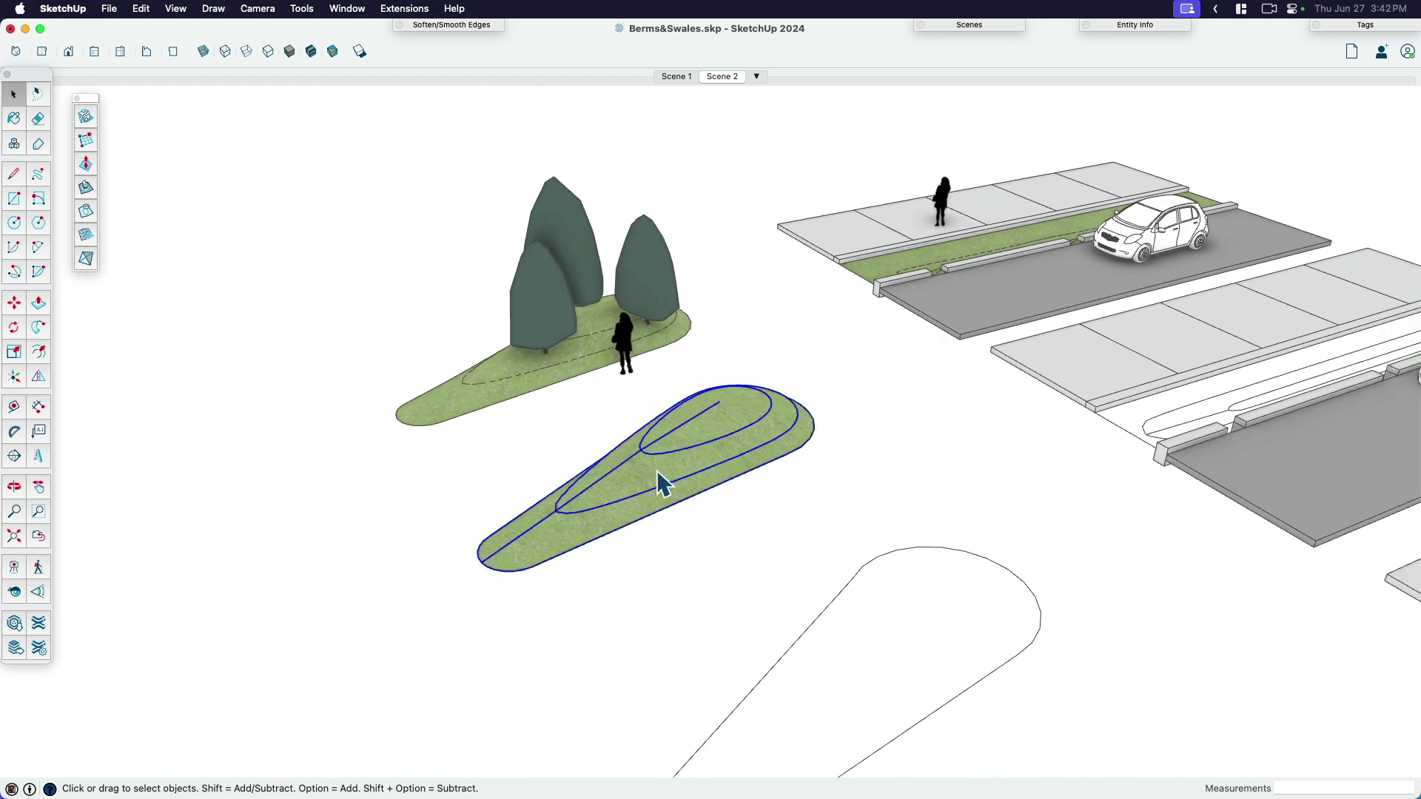
key("Delete")
scroll(609, 486, "up", 6)
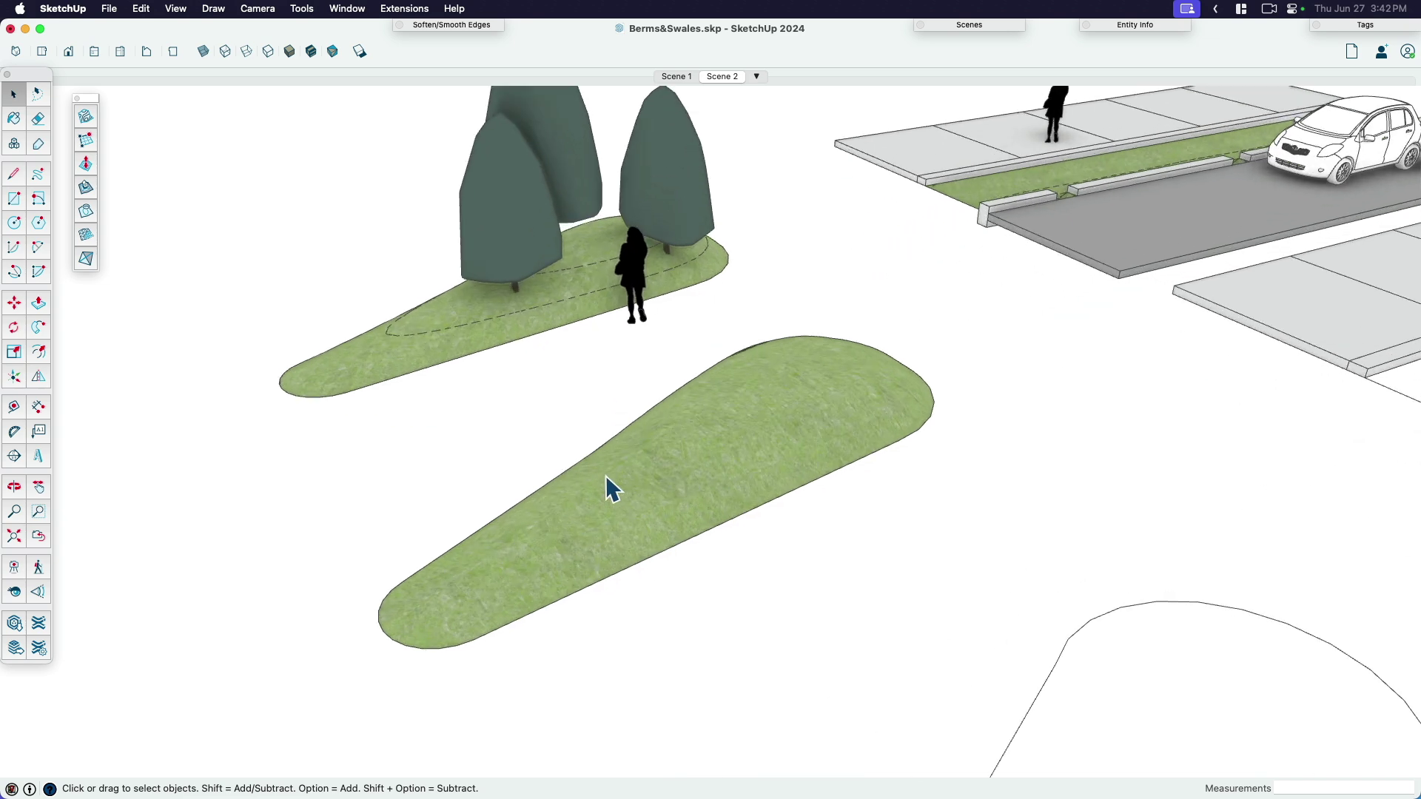
middle_click_drag(863, 498, 970, 428)
middle_click_drag(422, 300, 555, 347)
Step: Show the hidden mesh edges and inspect the tree-planted berm's profile from several angles
left_click(459, 285)
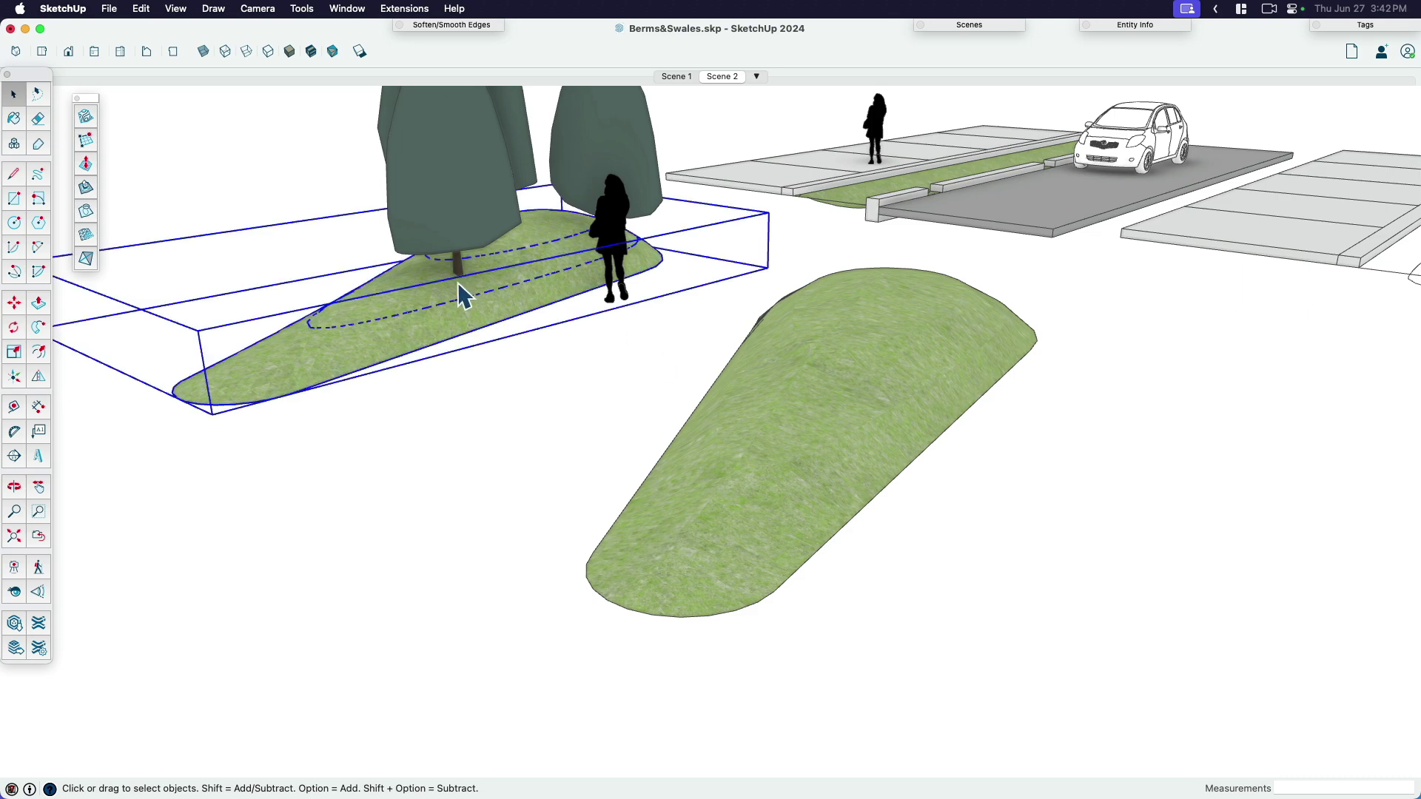
left_click(392, 301)
middle_click_drag(450, 282, 300, 317)
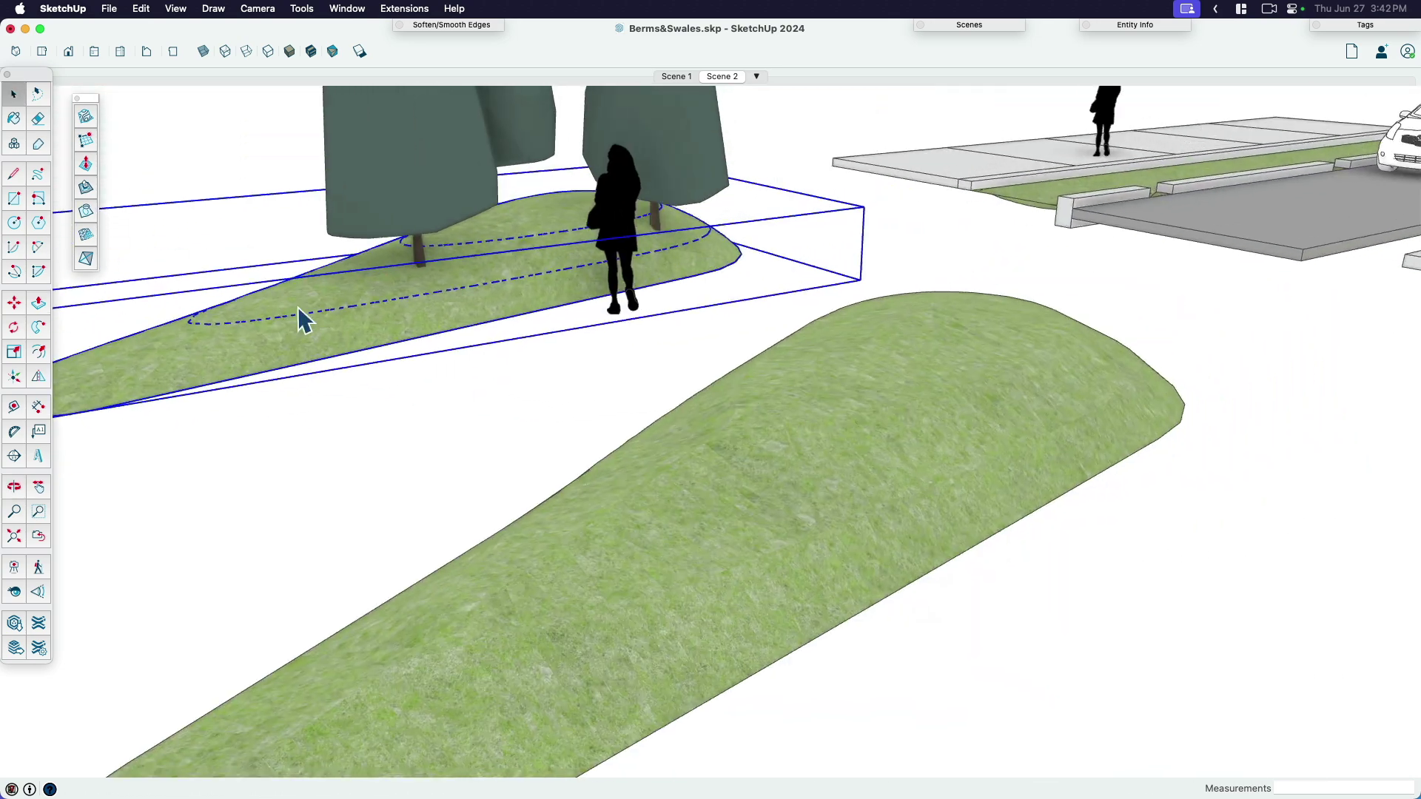
key("shift+h")
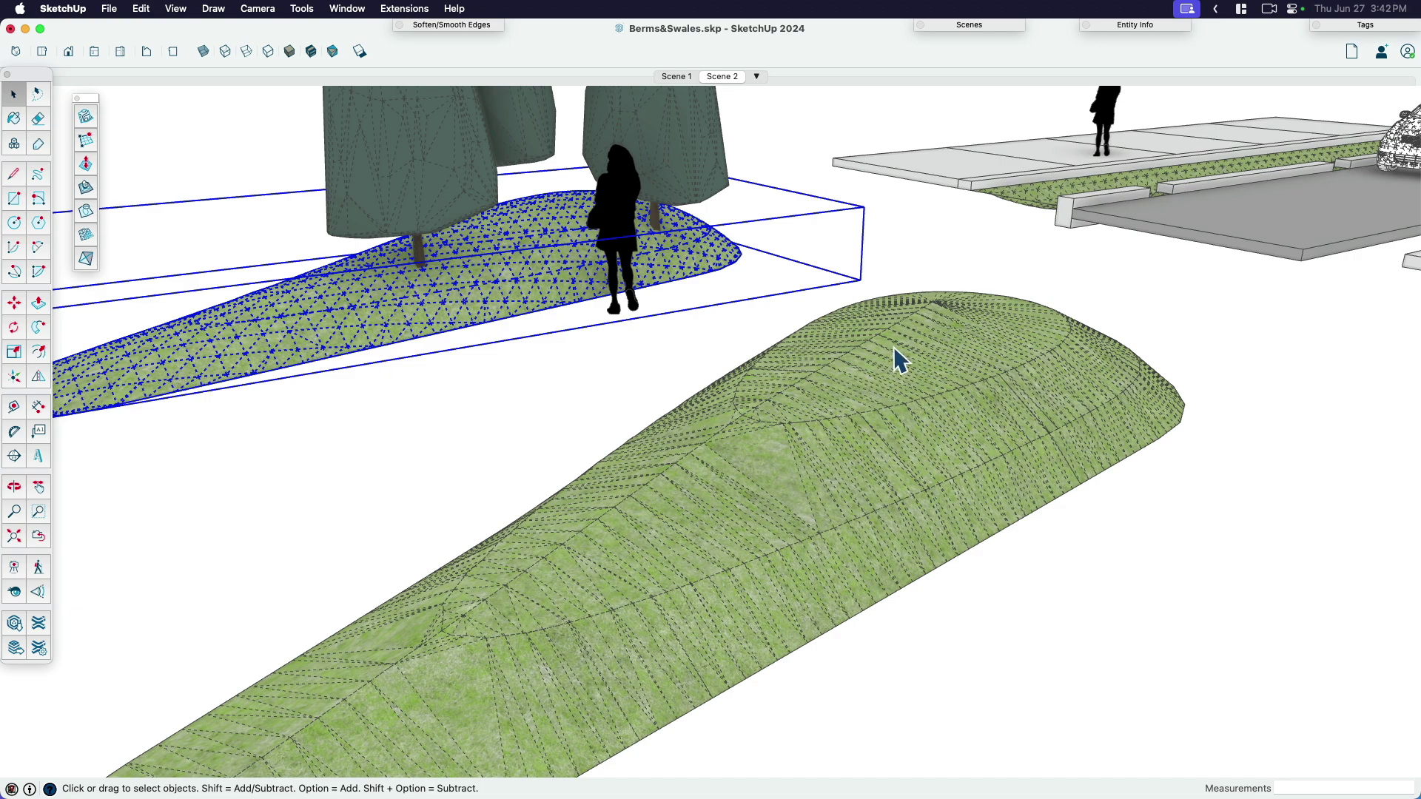
middle_click_drag(894, 346, 831, 348)
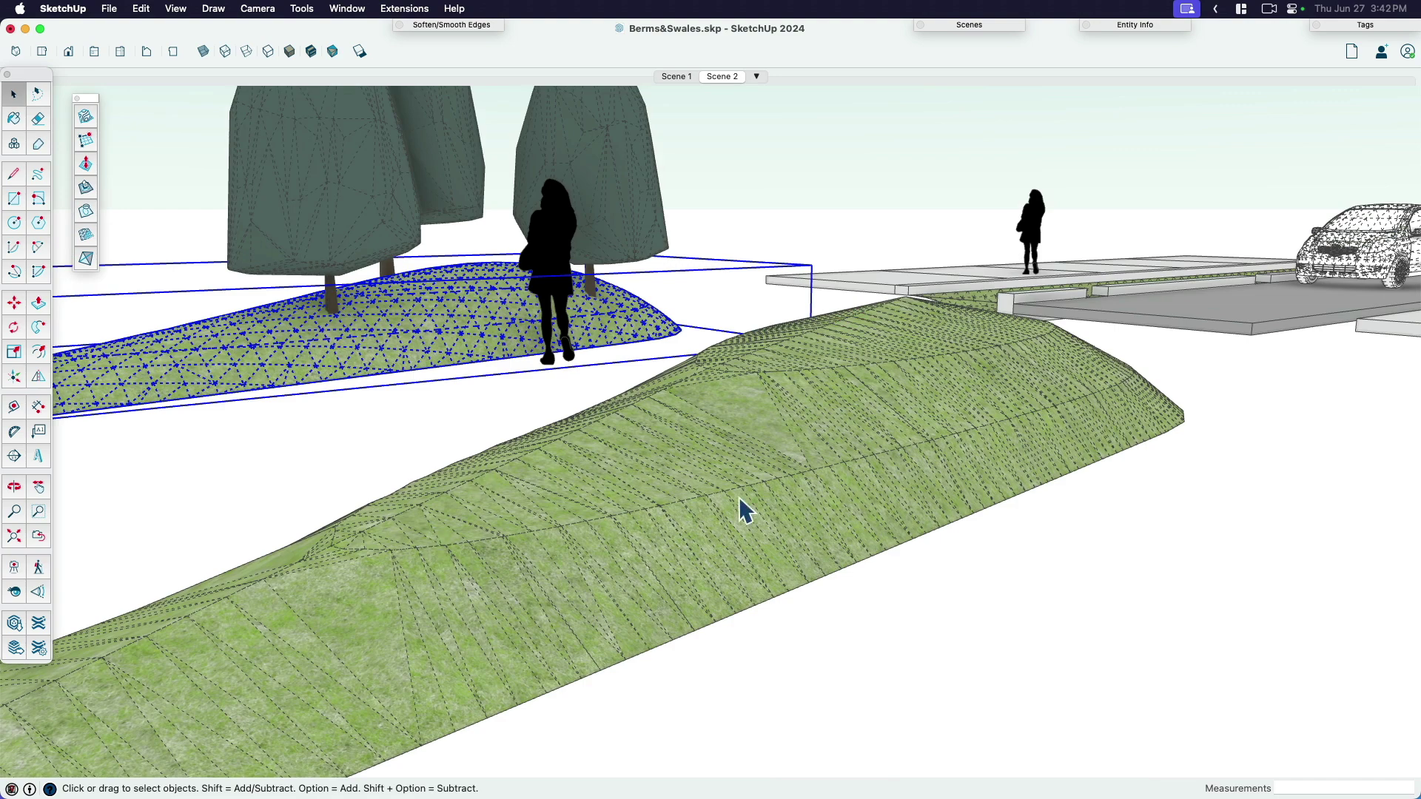
scroll(1032, 339, "down", 2)
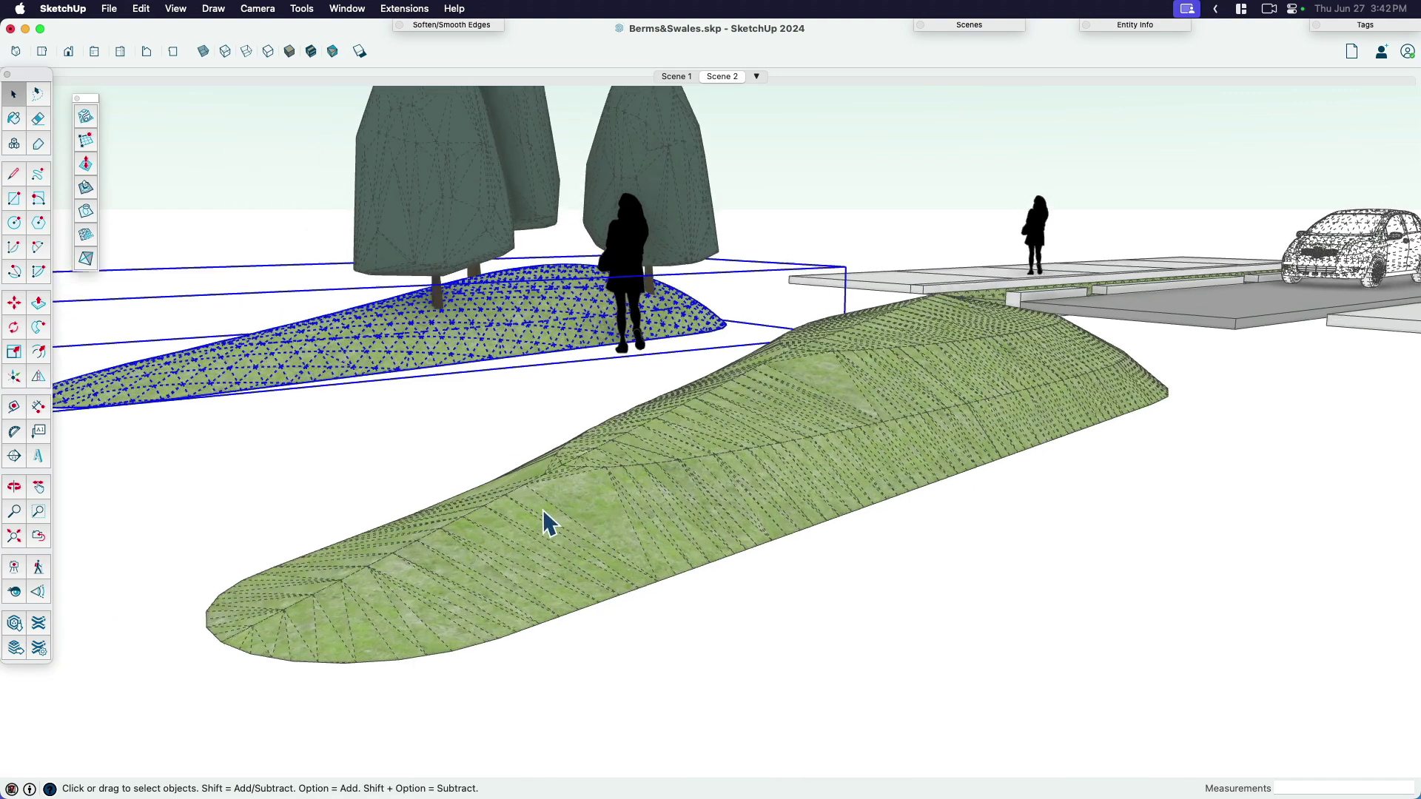
middle_click_drag(548, 518, 744, 437)
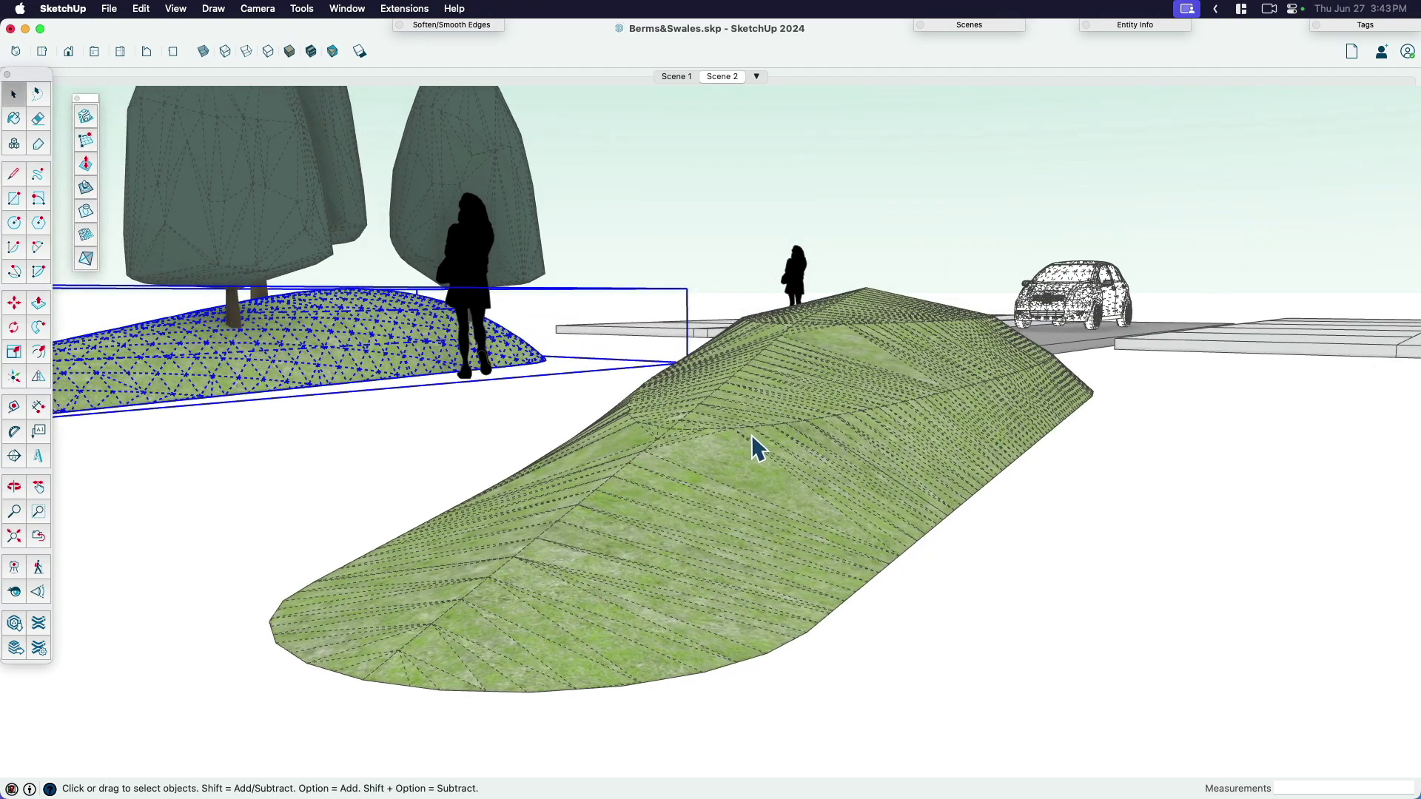
middle_click_drag(752, 435, 604, 478)
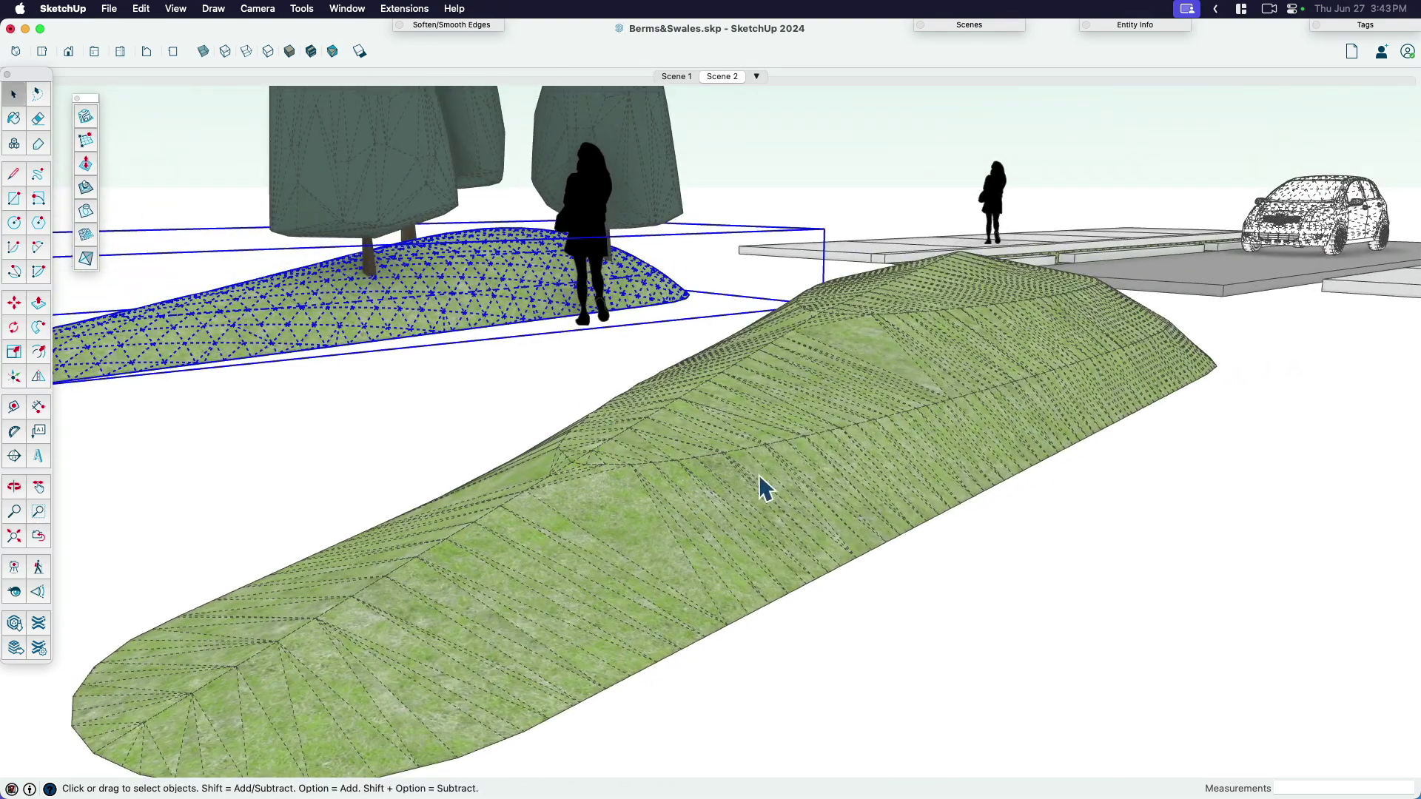
middle_click_drag(881, 377, 929, 320)
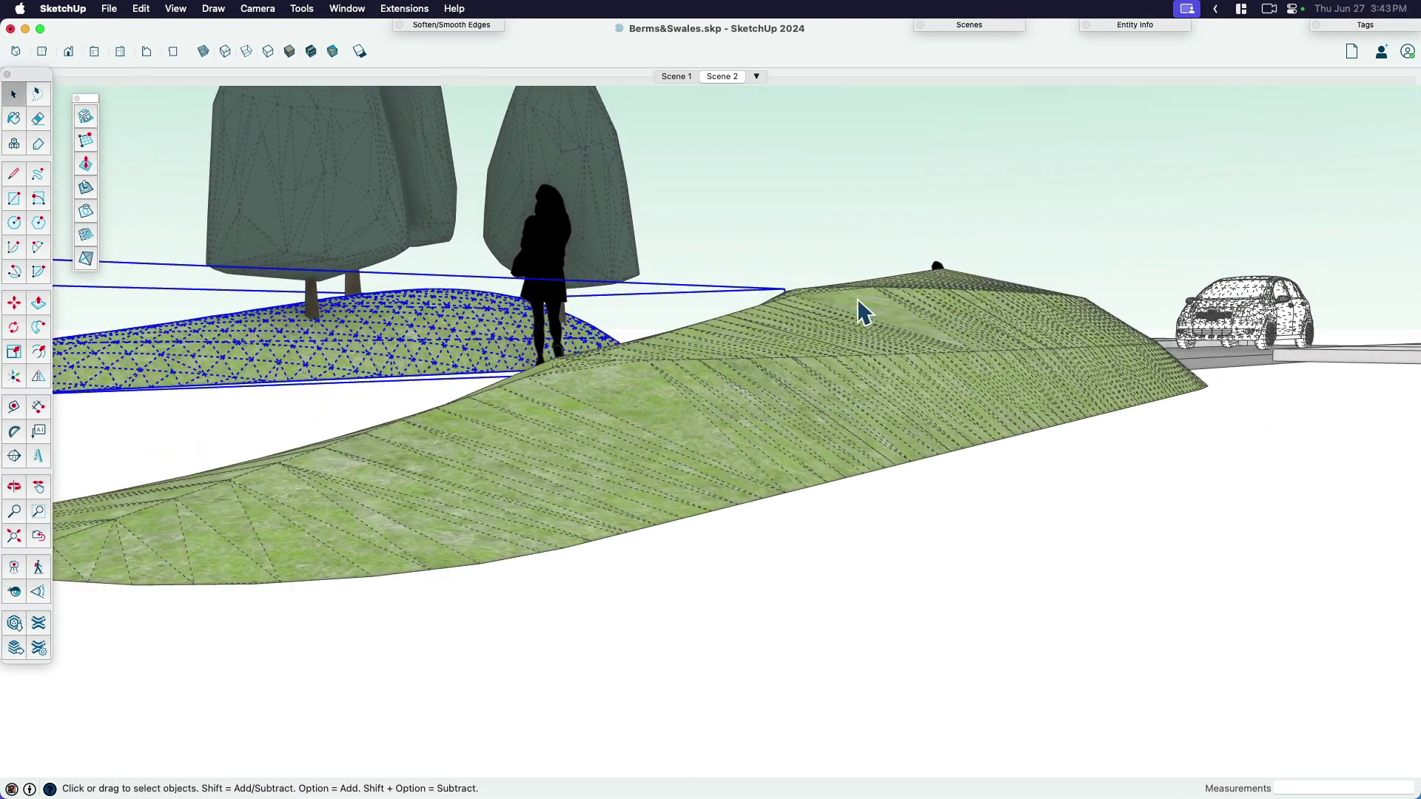
scroll(640, 444, "down", 2)
middle_click_drag(637, 434, 720, 410)
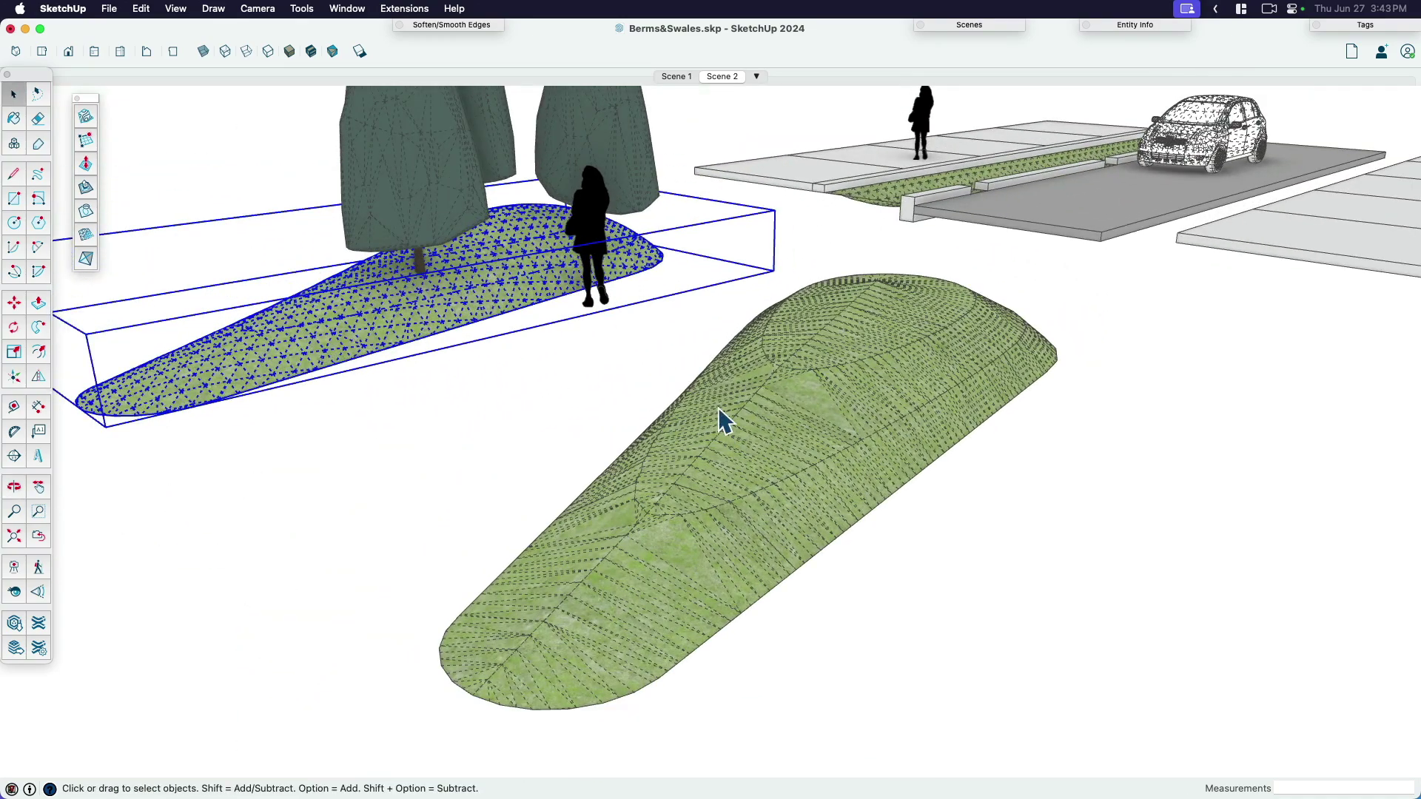
Step: Check the new grass berm's triangulated mesh, hide it again, and pan toward the empty swale outline
left_click(878, 558)
key("alt+h")
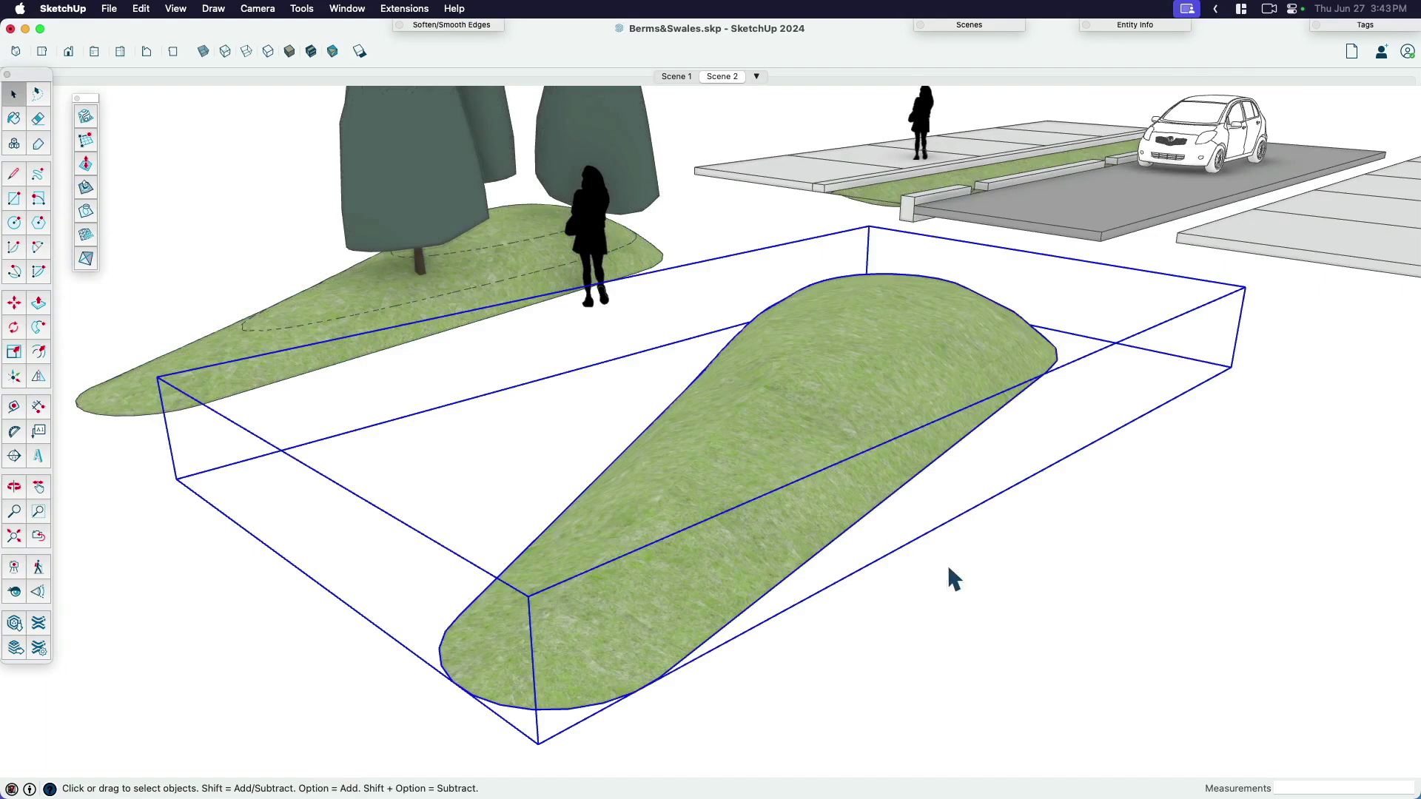
left_click(778, 462)
key("alt+h")
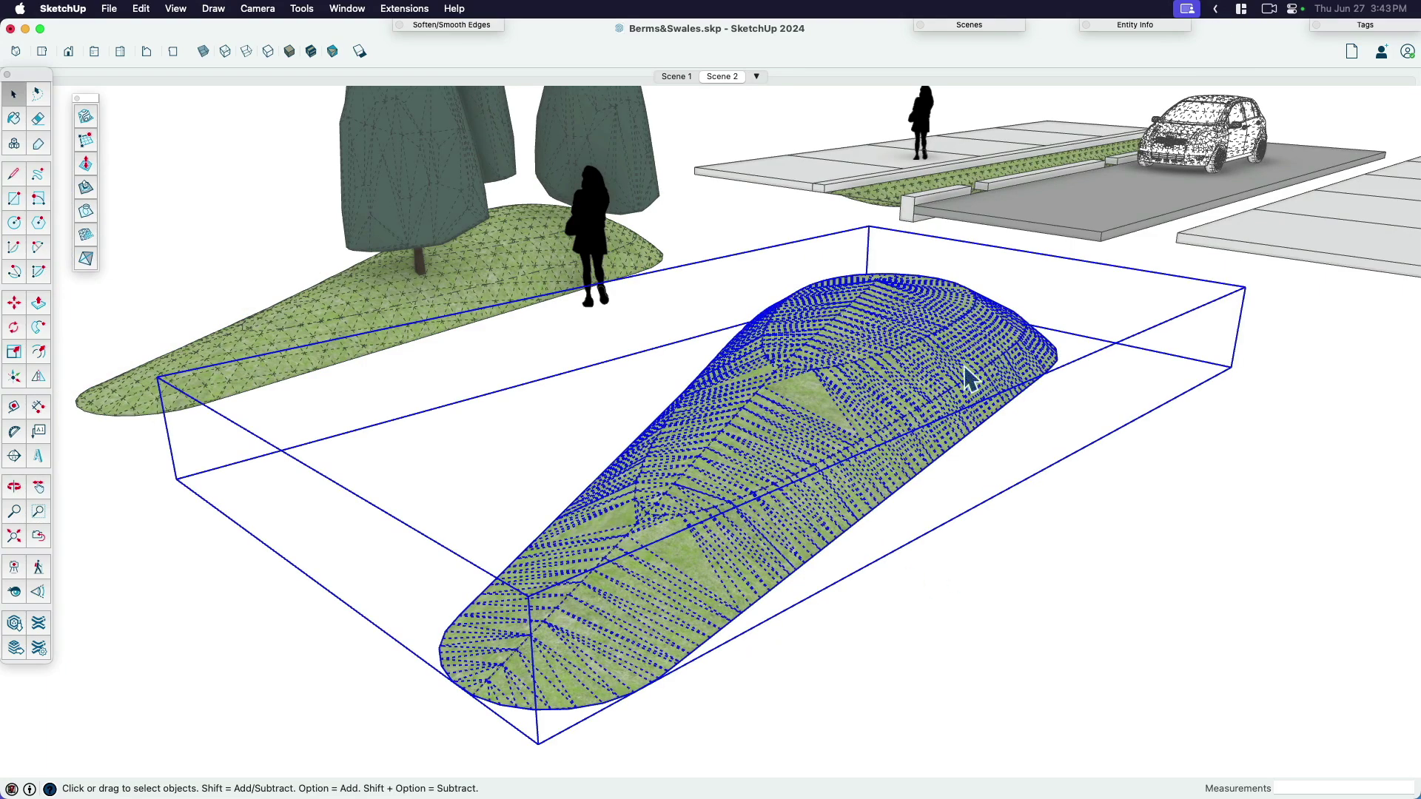
key("alt+h")
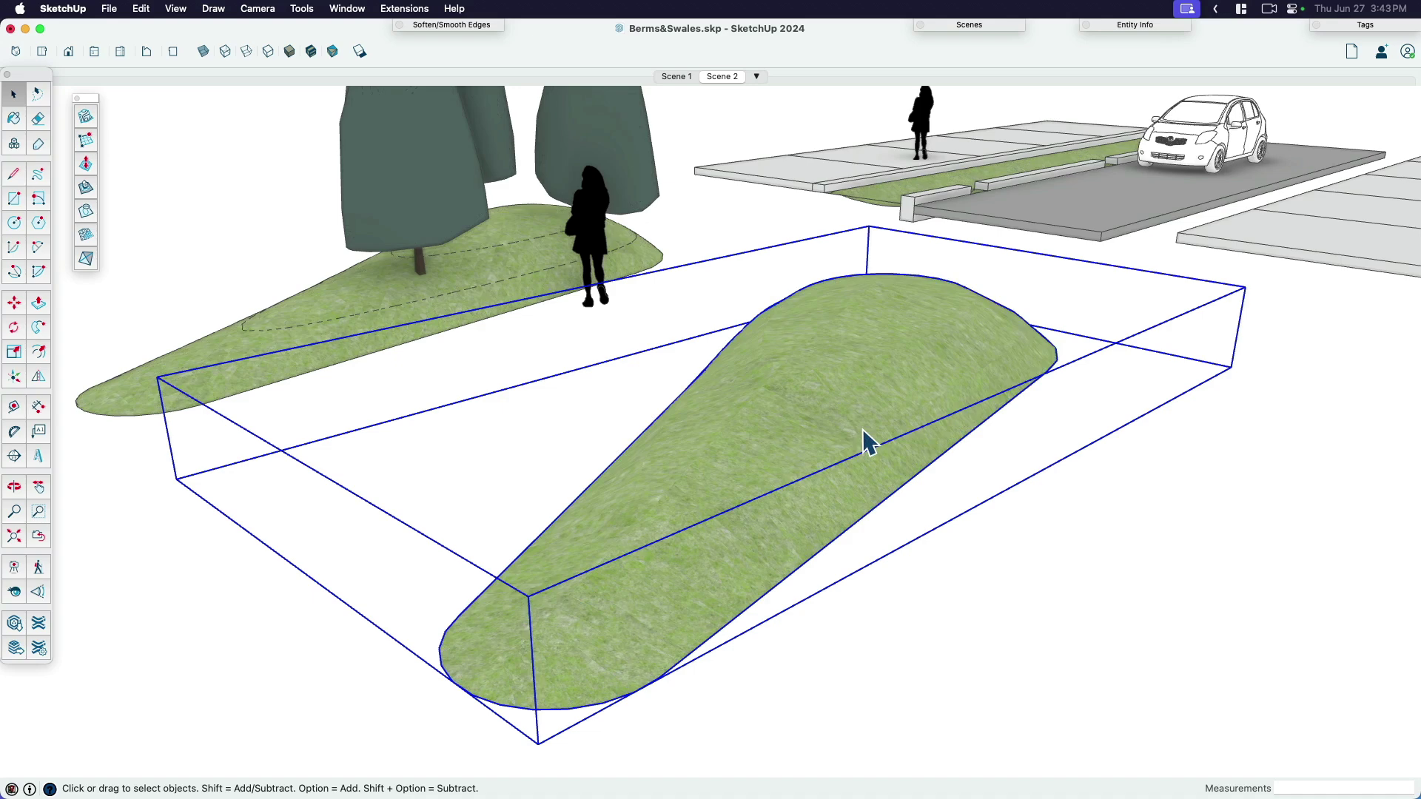
left_click(953, 564)
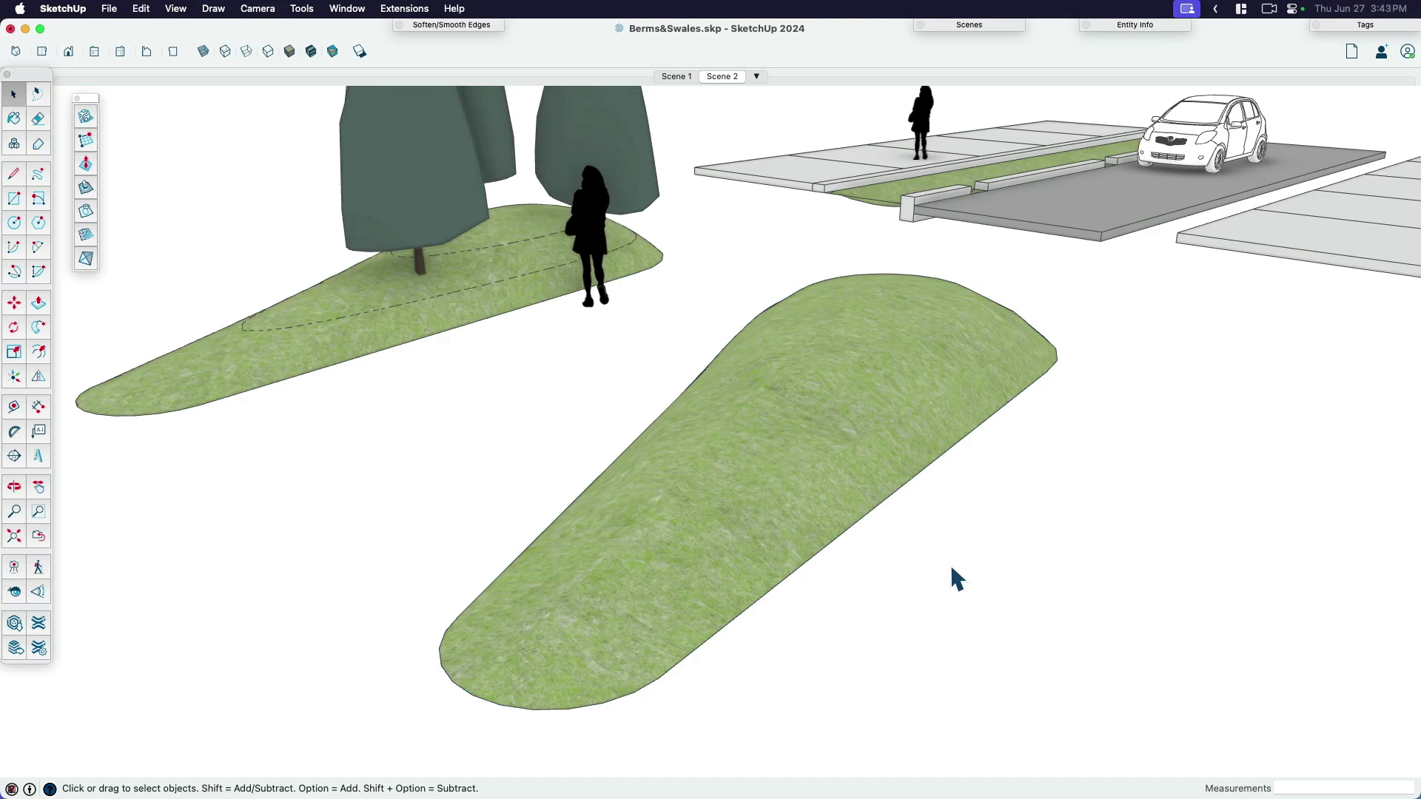
key("h")
left_click_drag(952, 564, 648, 438)
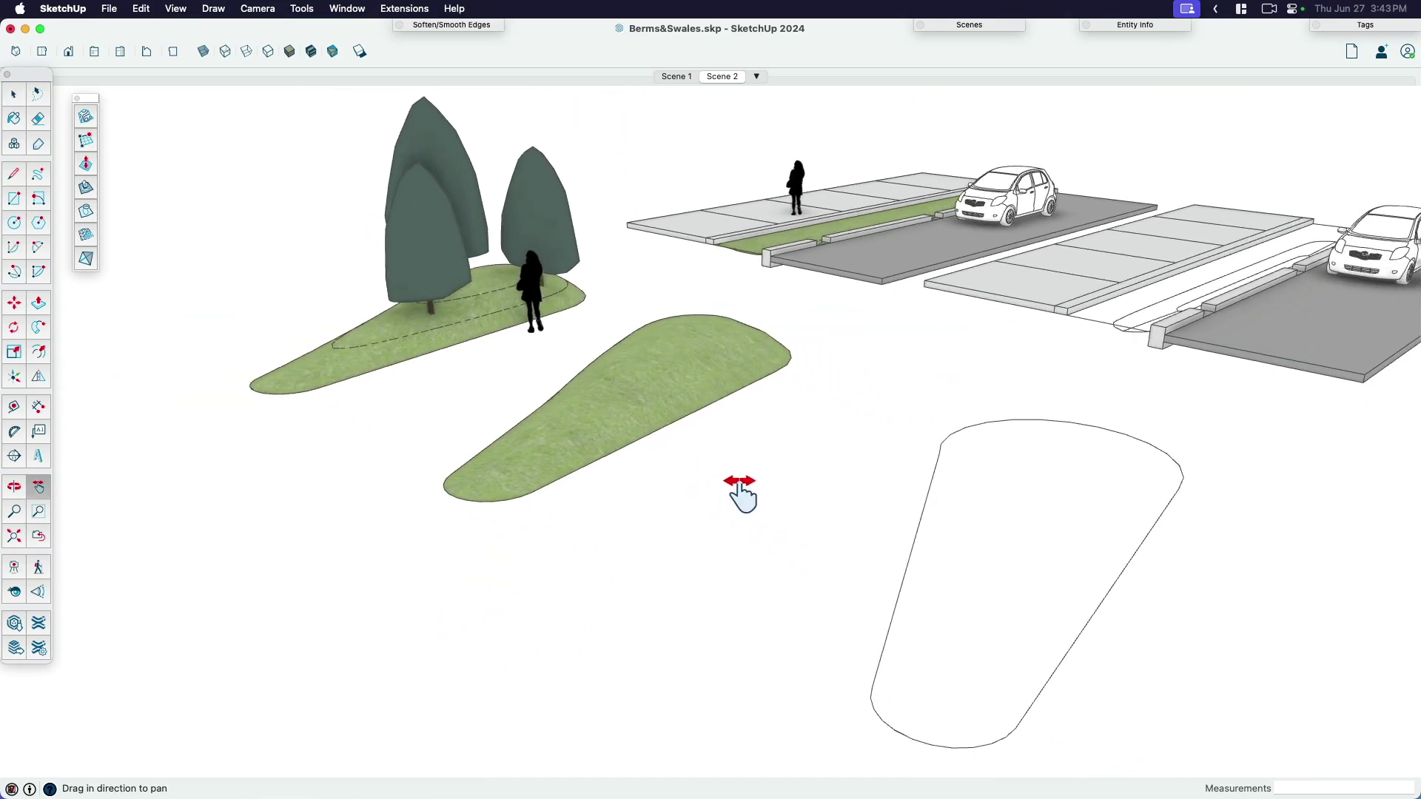
Step: Pan and orbit to the swale outline and select its curve
left_click_drag(741, 494, 695, 456)
key("space")
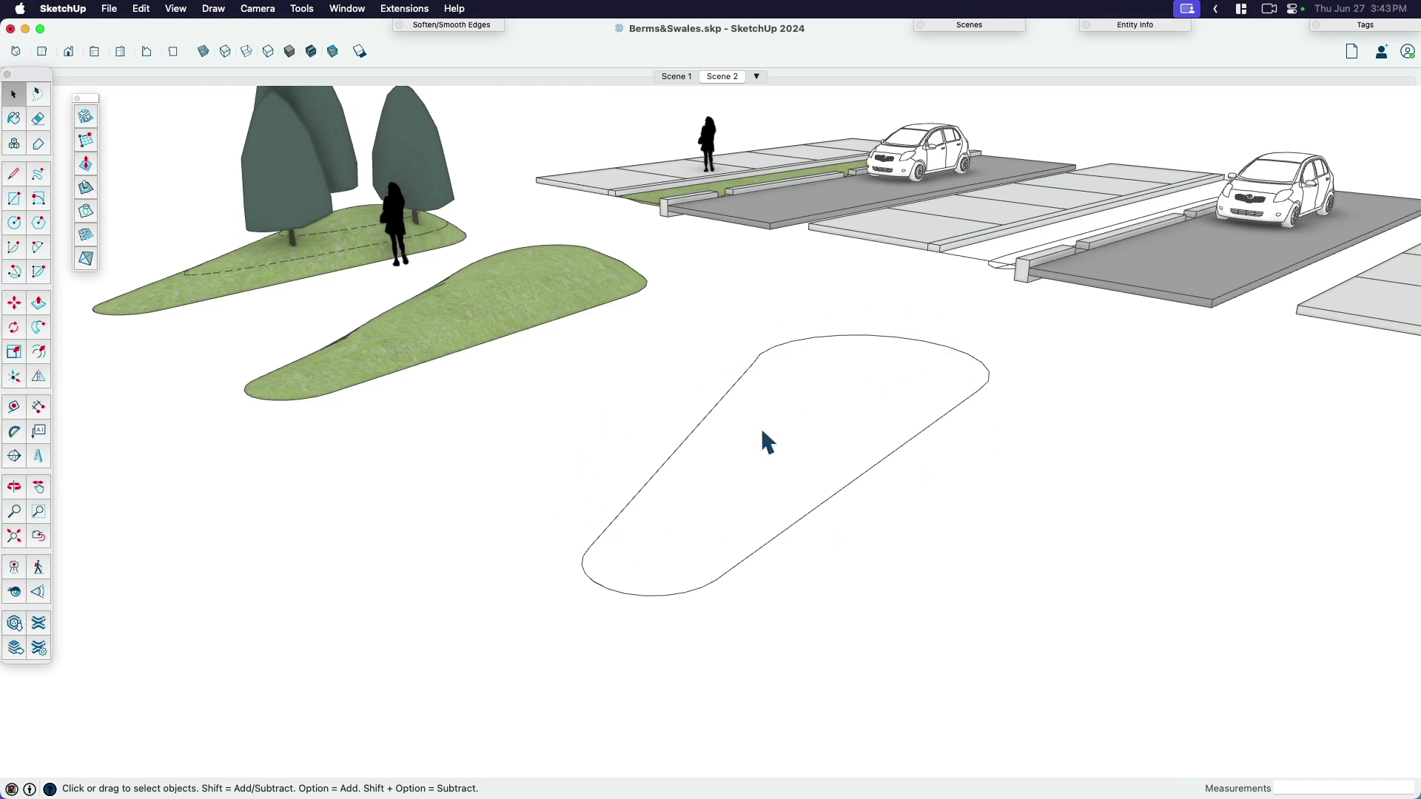
mouse_move(787, 466)
middle_mouse_down()
mouse_move(961, 434)
mouse_move(826, 427)
mouse_move(776, 448)
middle_mouse_up()
left_click(802, 471)
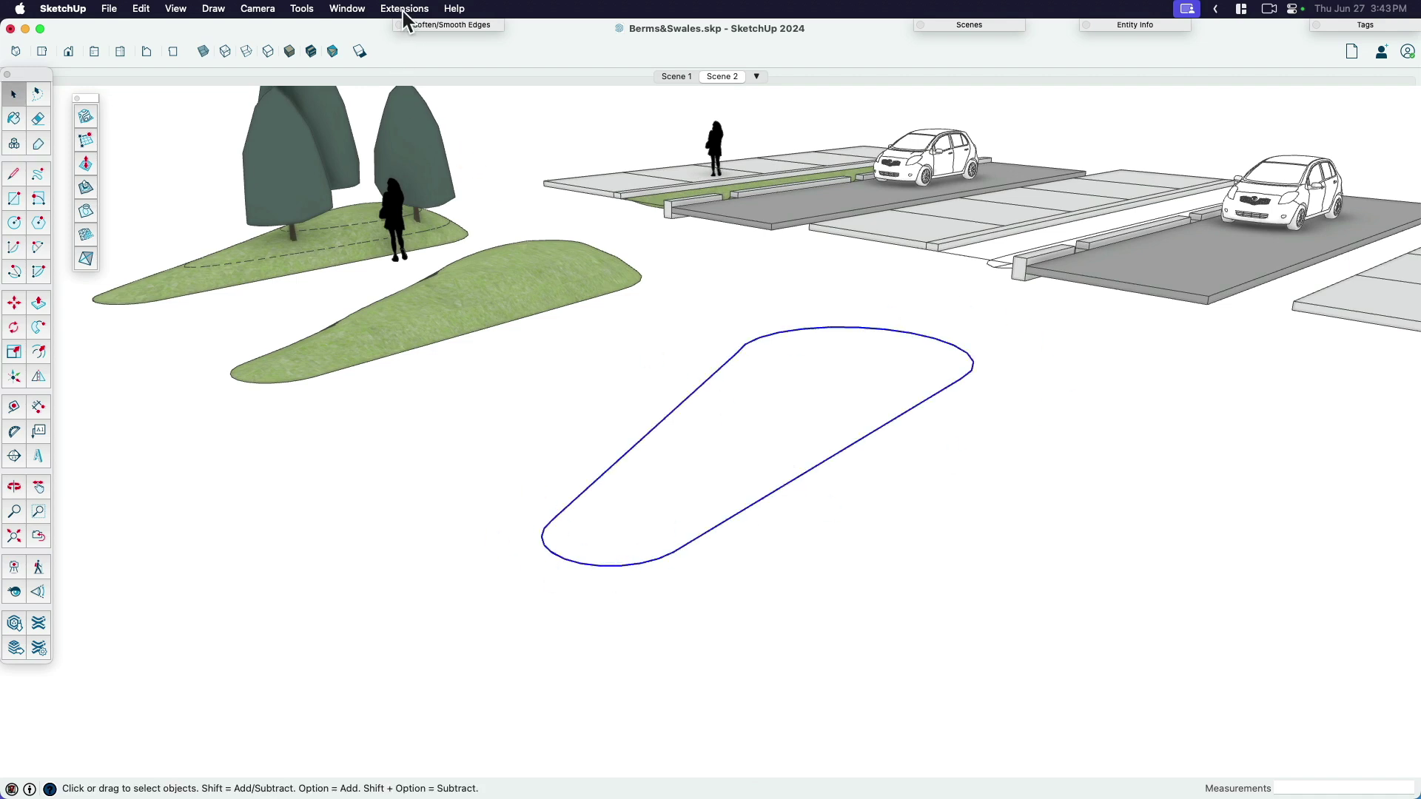
Step: Show the Soap Bubble tool palette from Tool Palettes and nudge it into place
left_click(177, 8)
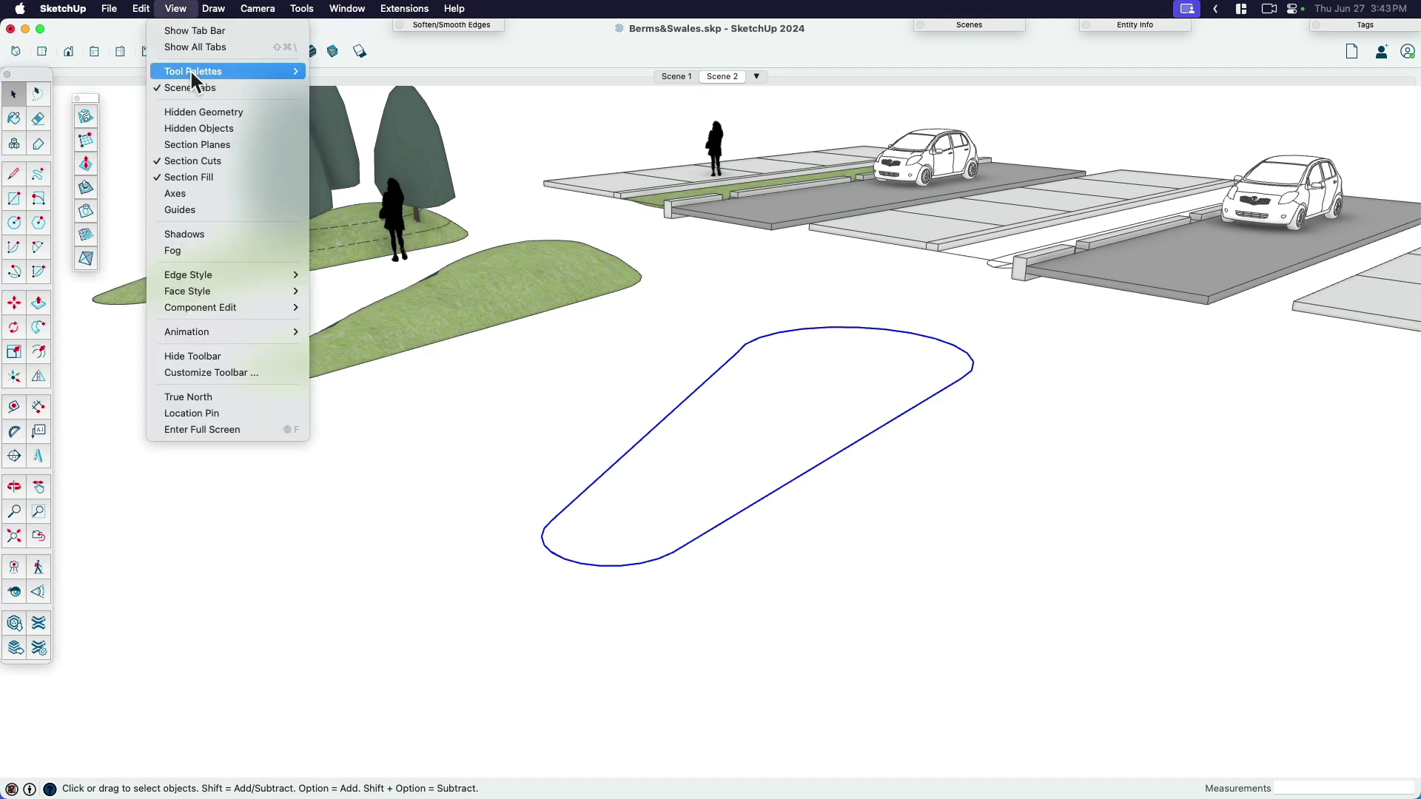
mouse_move(190, 73)
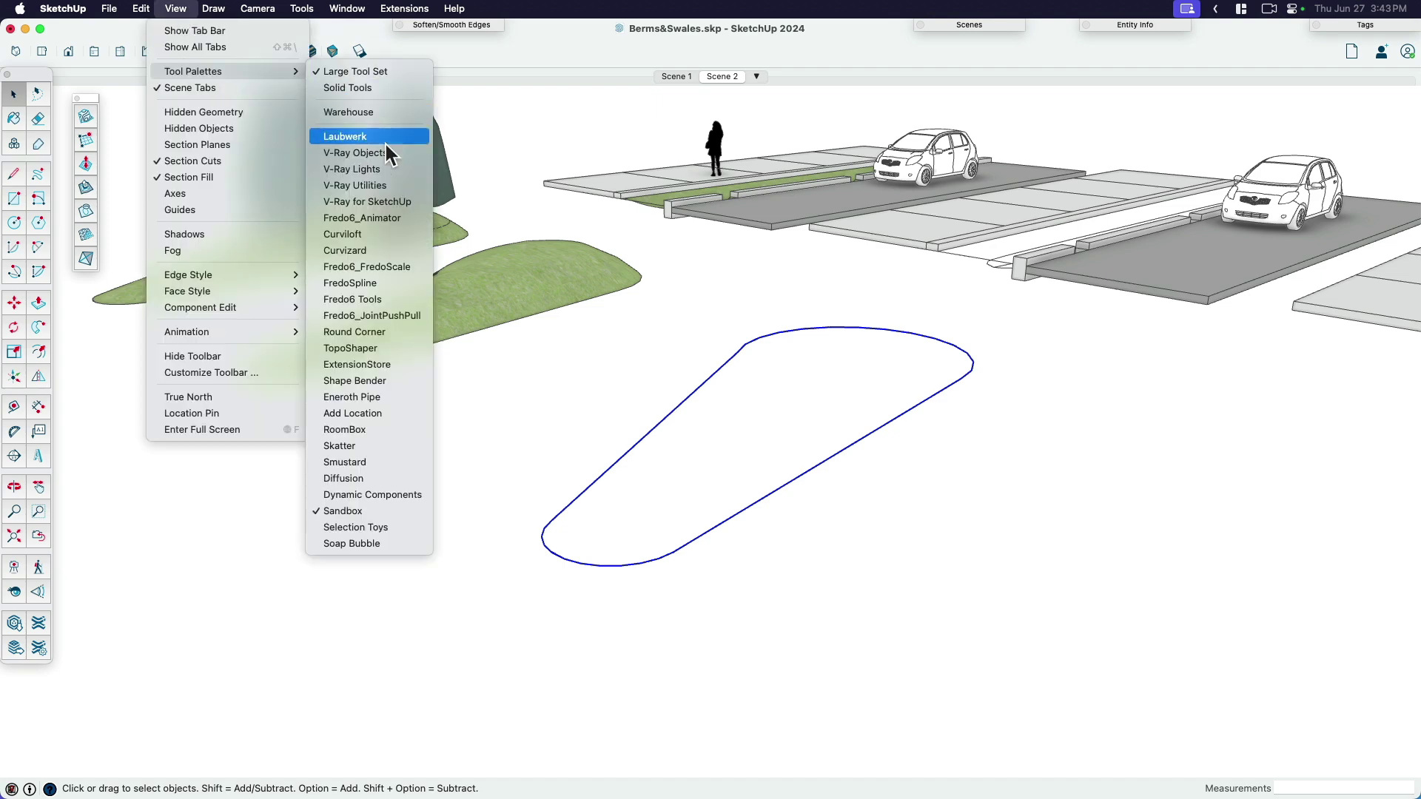
left_click(367, 543)
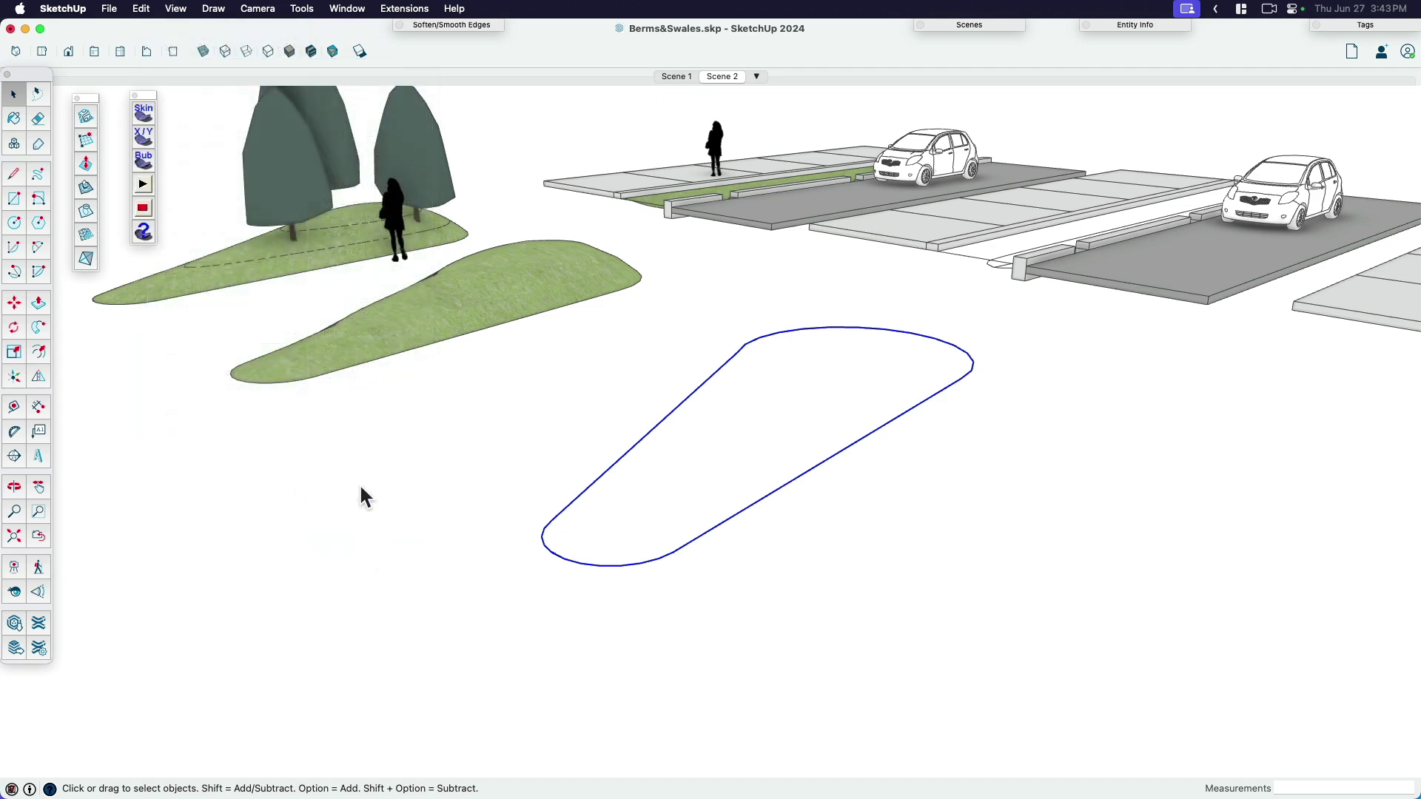
left_click_drag(145, 97, 125, 97)
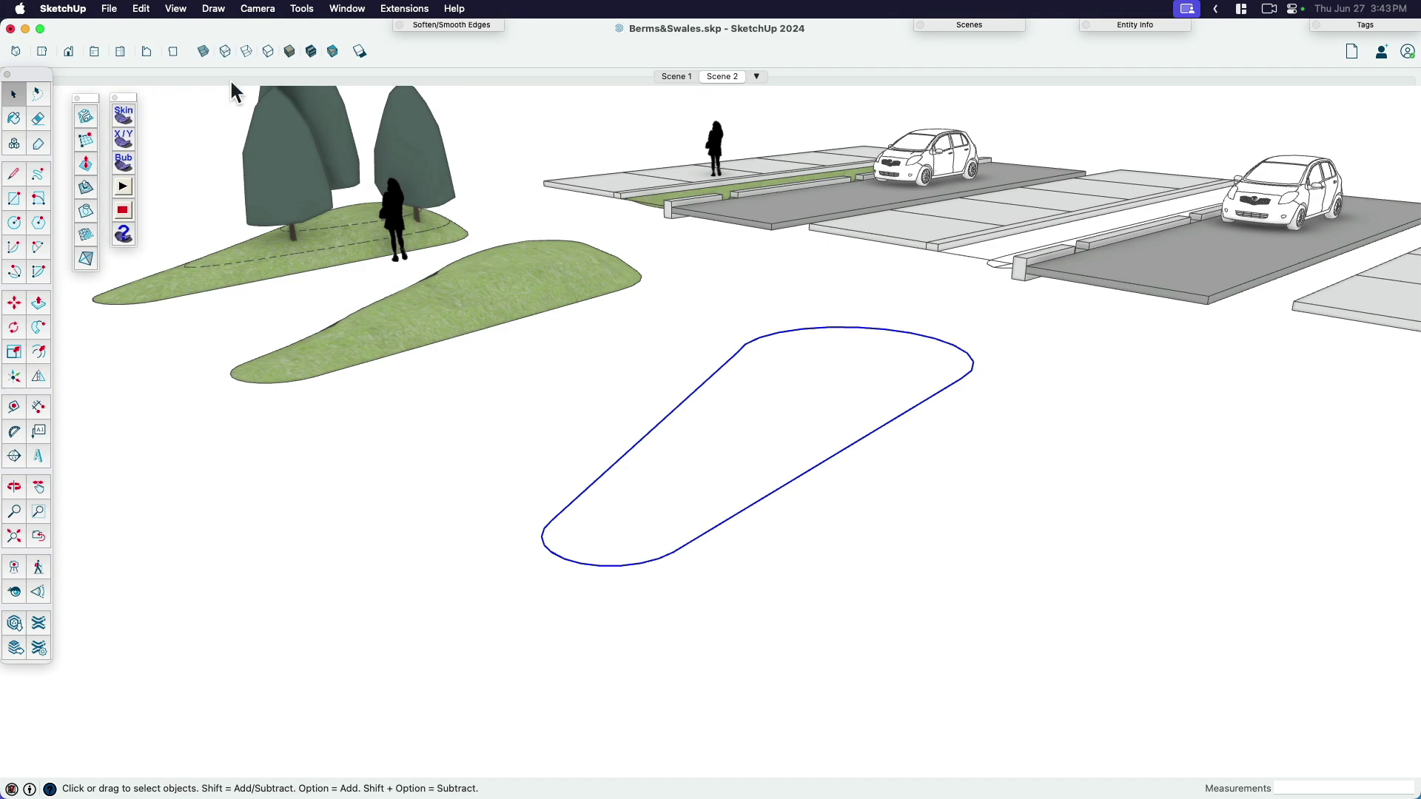
left_click(405, 8)
Step: Search the Extension Warehouse for 'soap', open Soap Skin & Bubble, and browse its saddle and ellipsoid examples
left_click(419, 34)
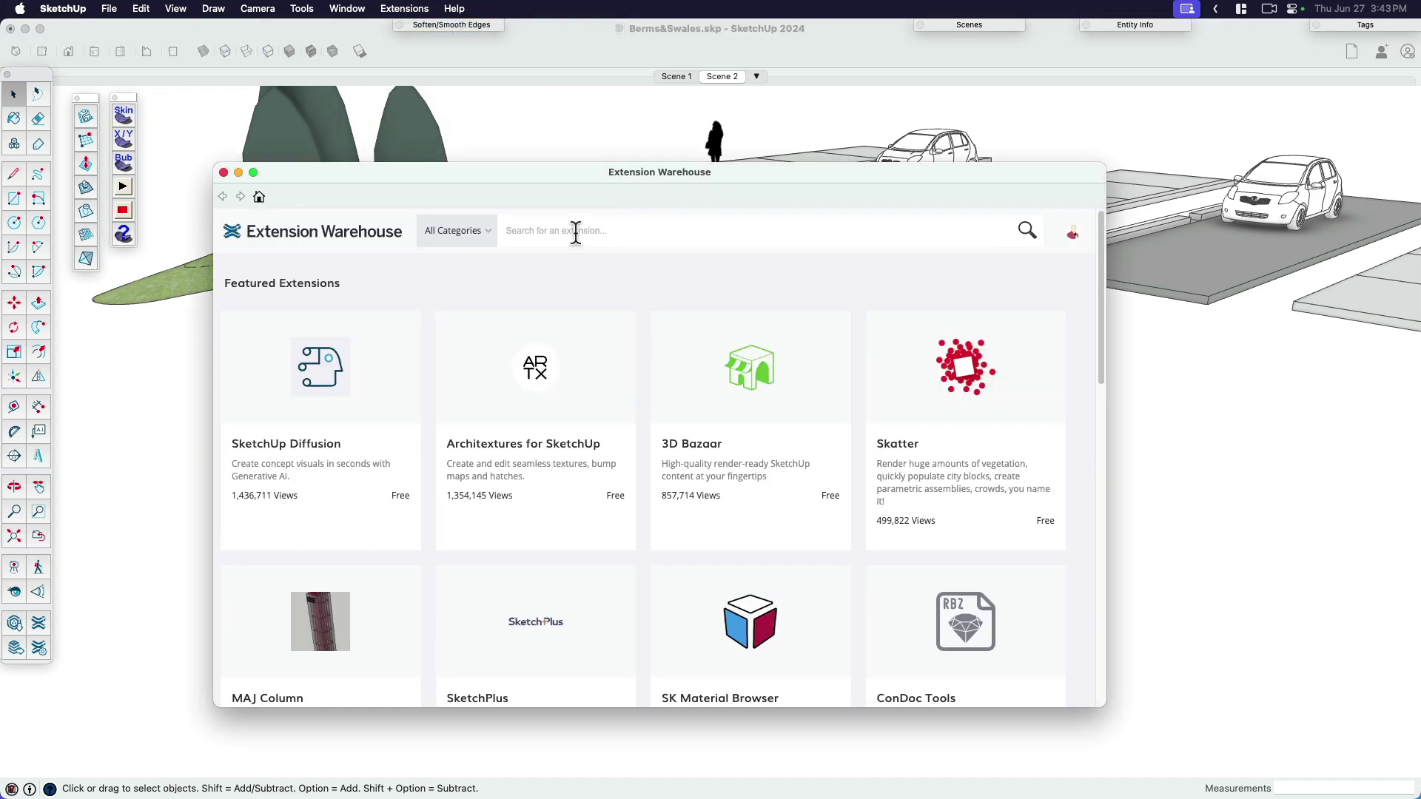
left_click(568, 231)
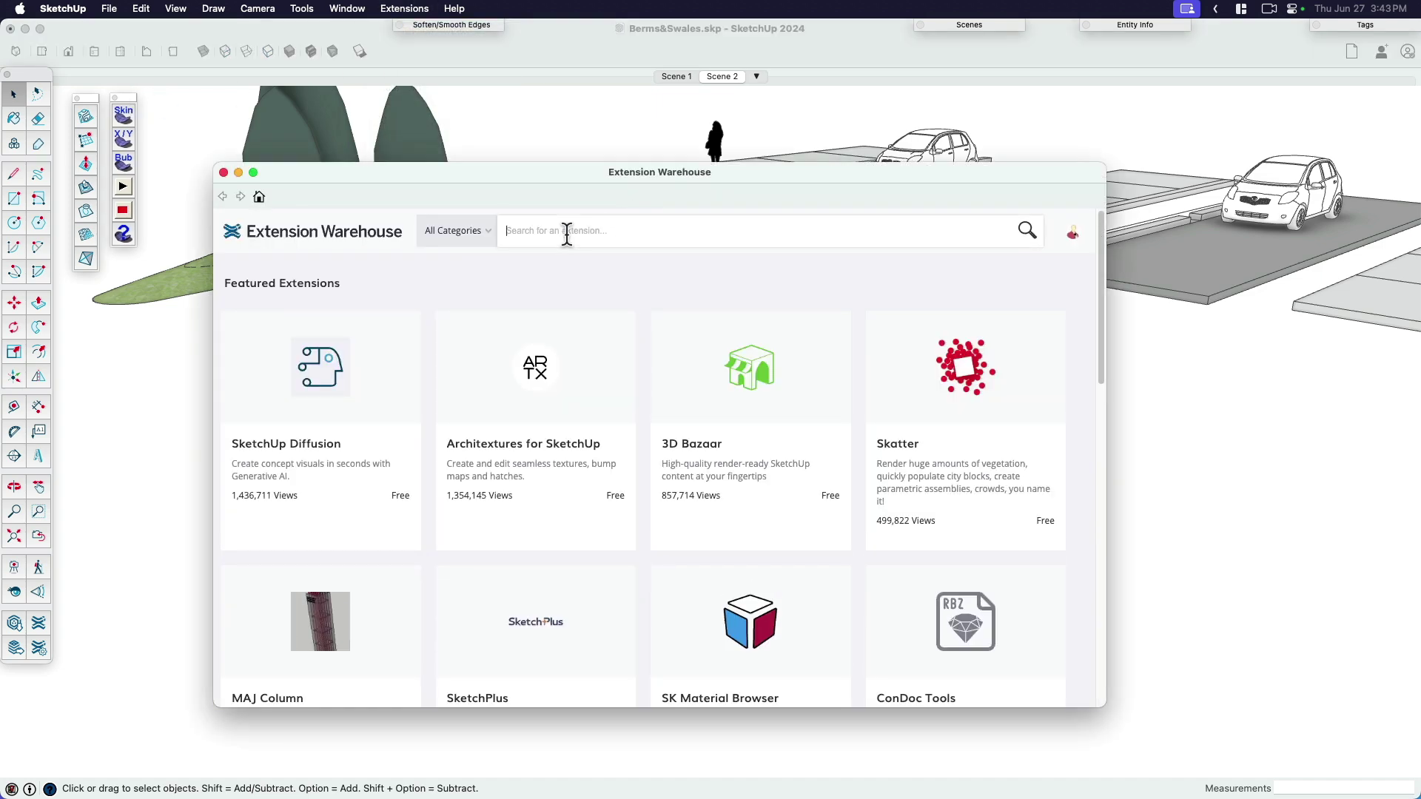
type("soap")
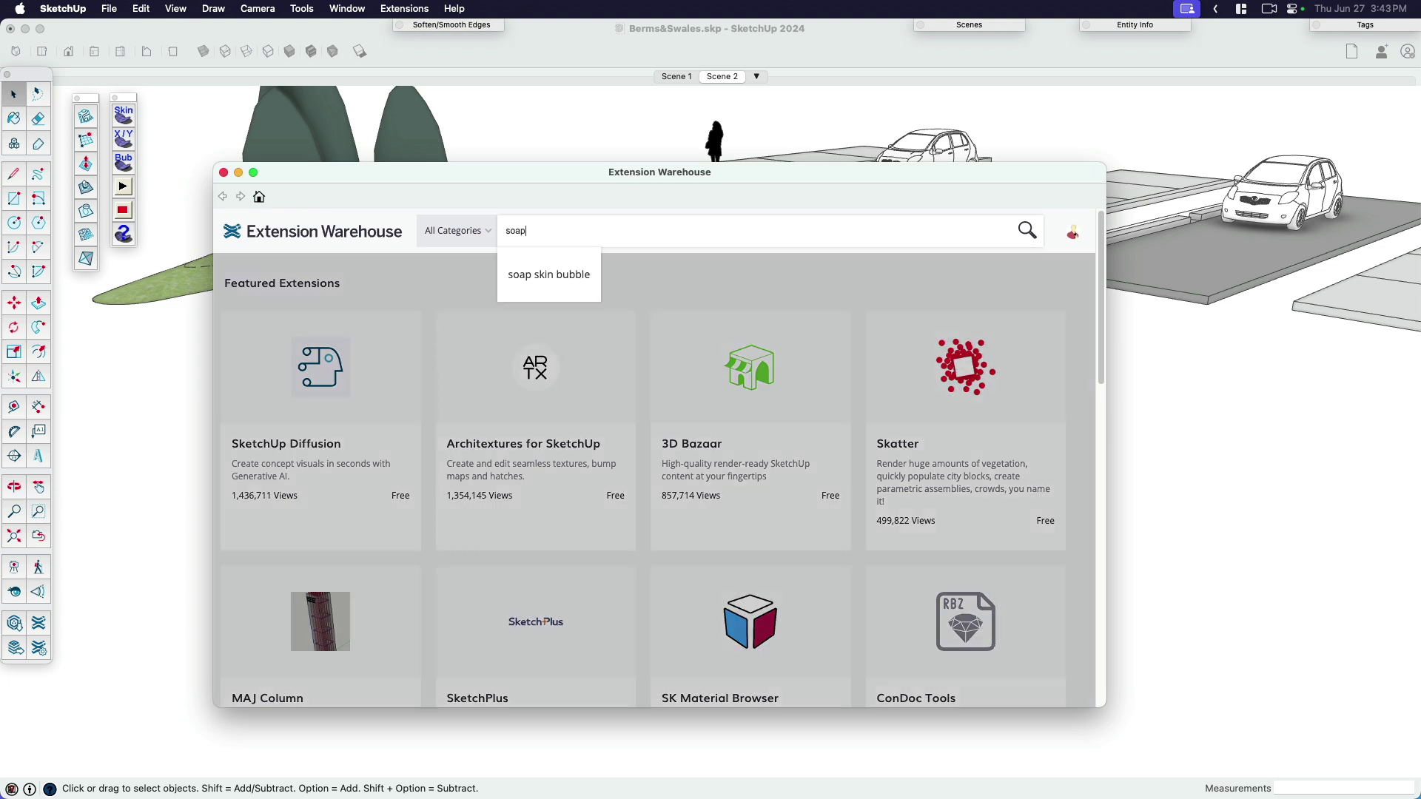
left_click(586, 282)
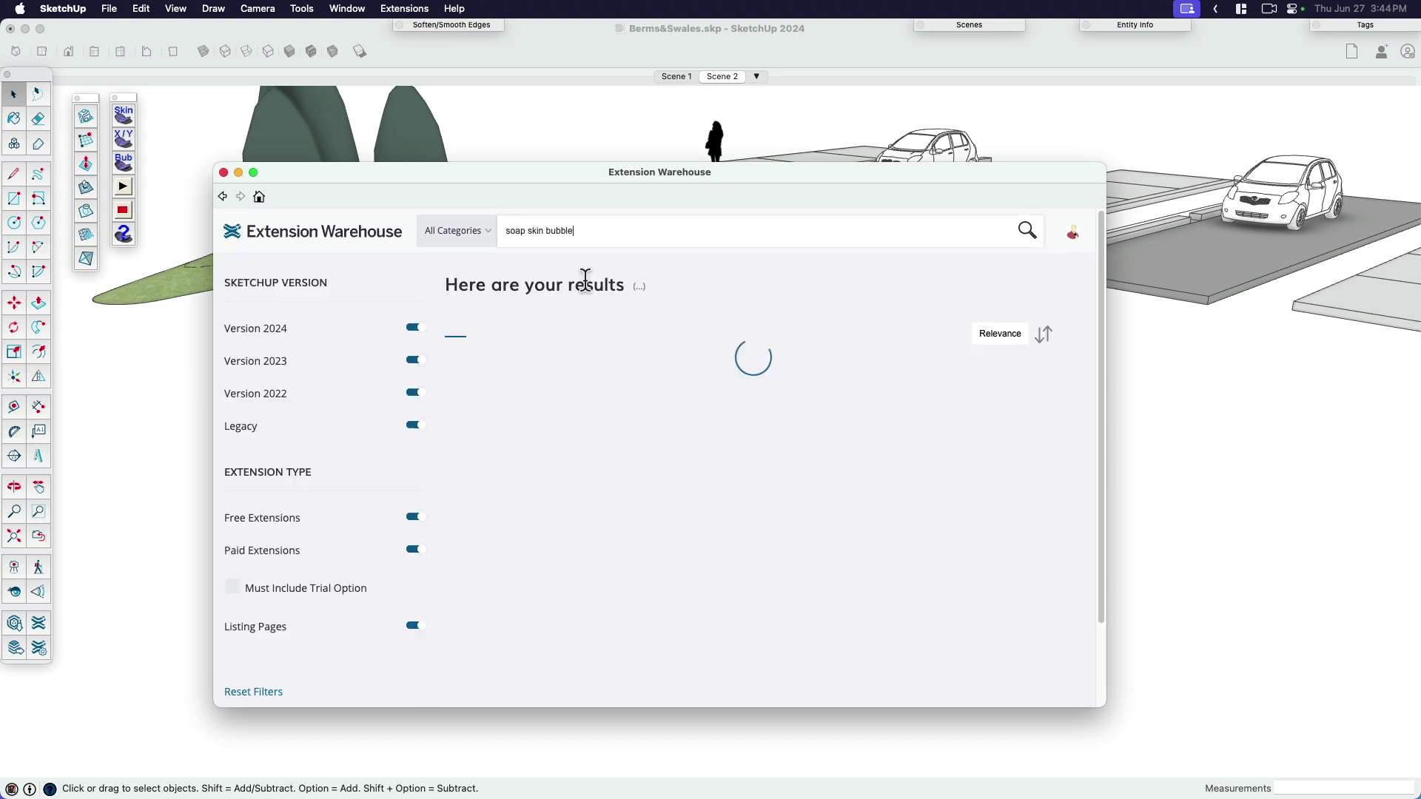
left_click(491, 440)
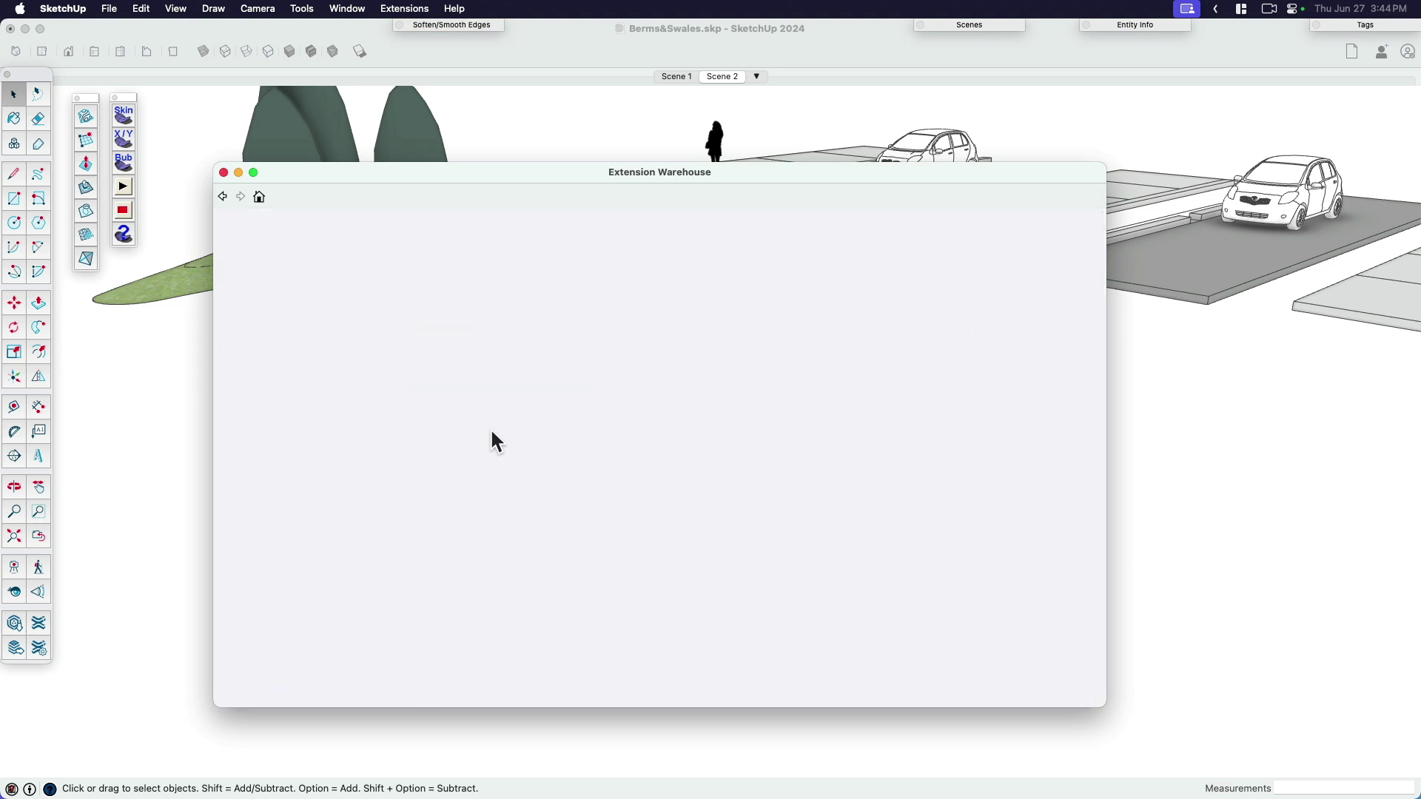
scroll(520, 473, "down", 2)
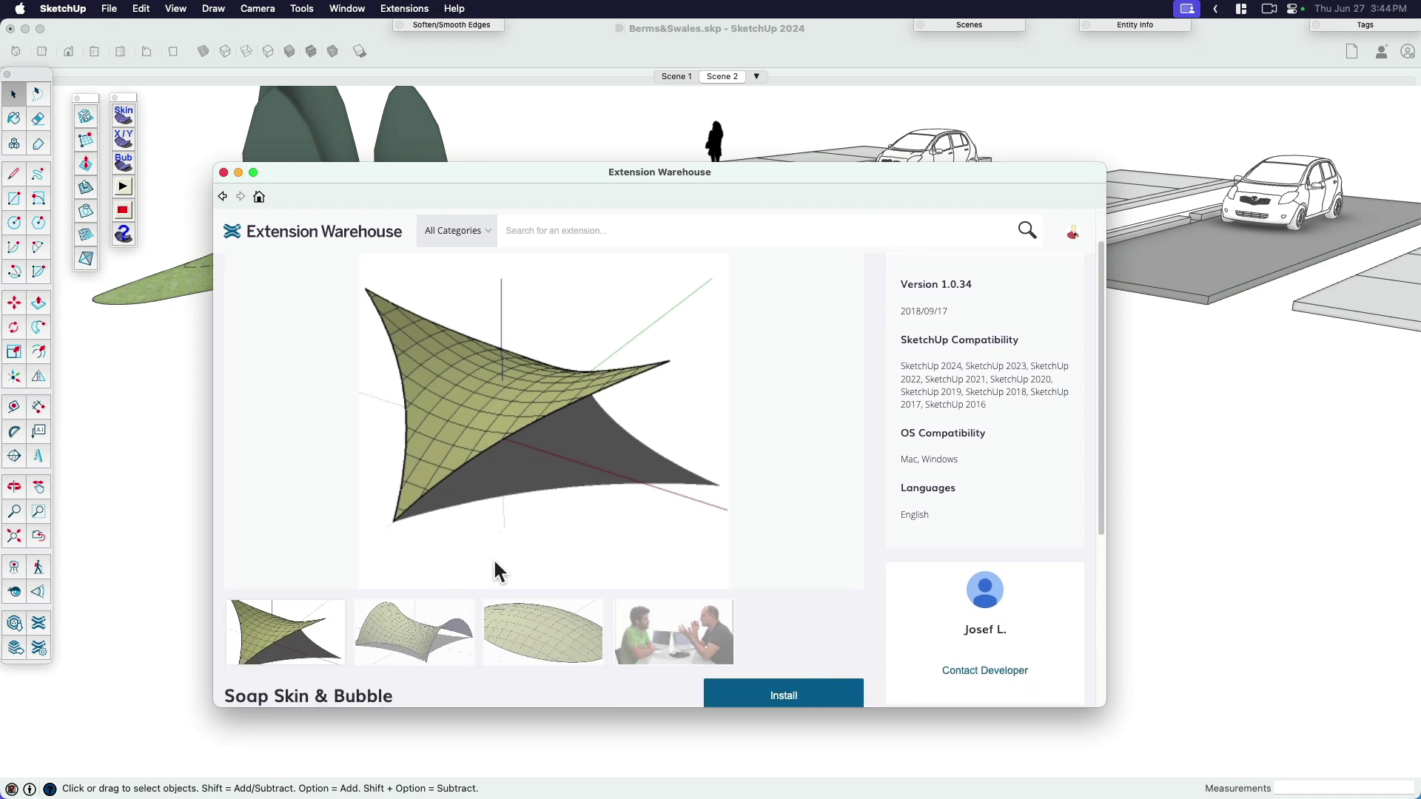
left_click(442, 609)
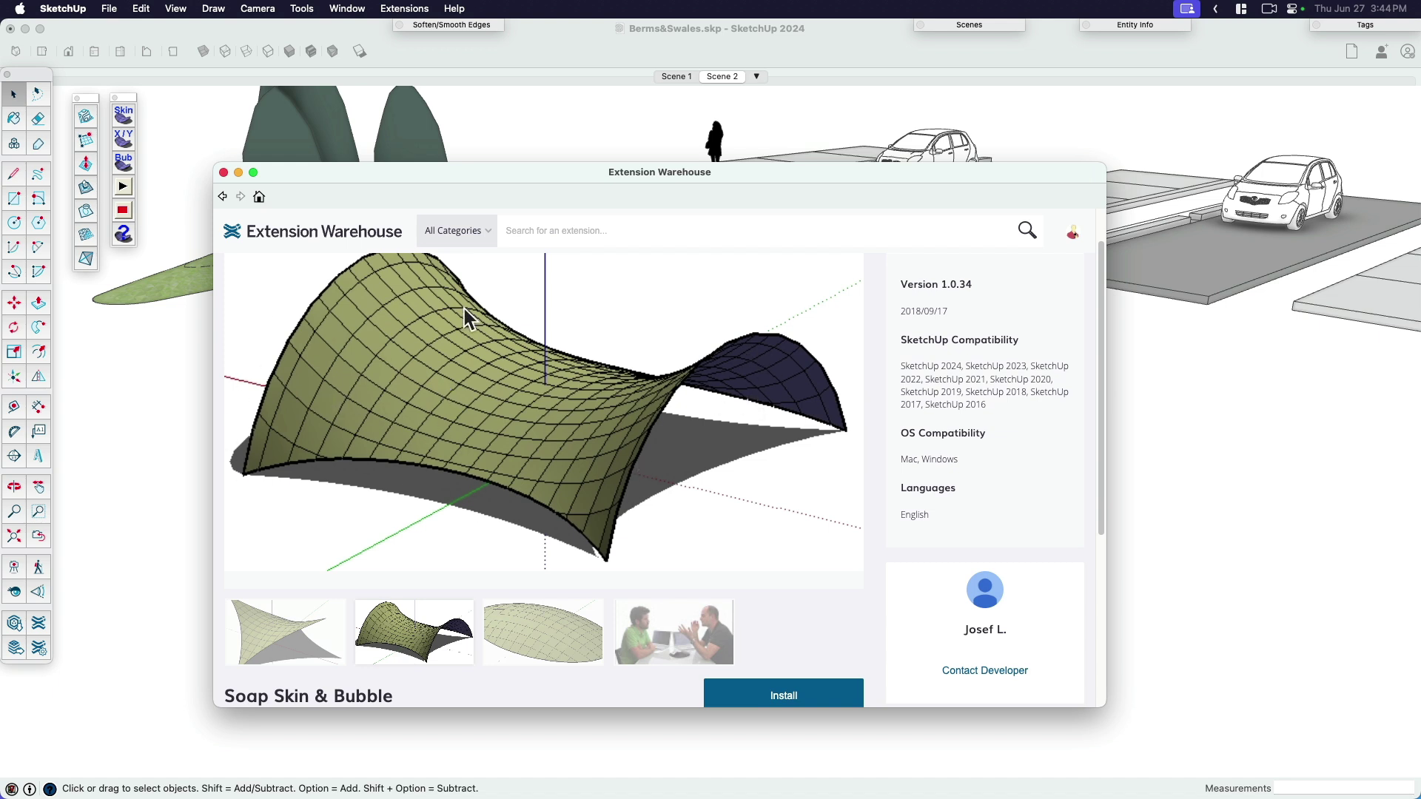
left_click(557, 635)
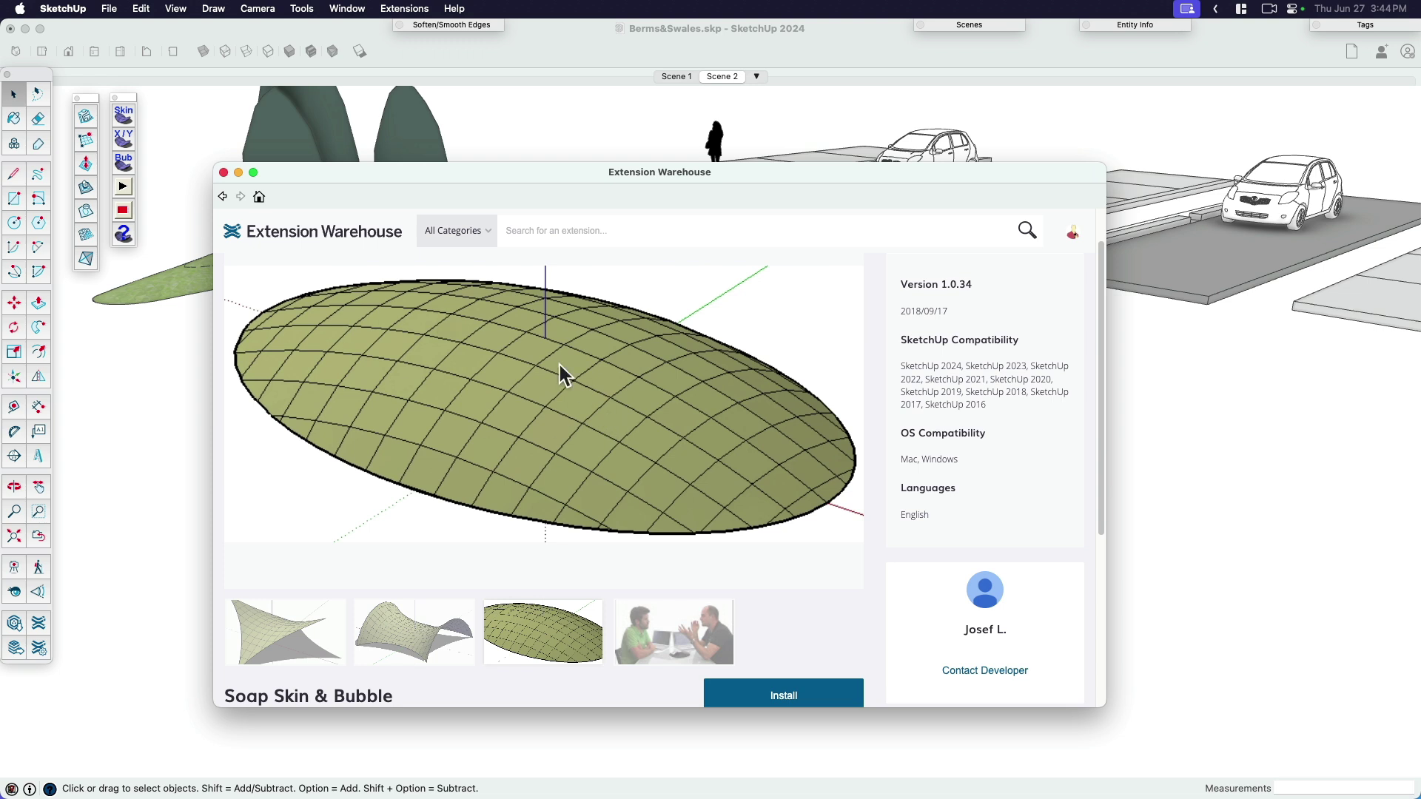
Step: Close the Extension Warehouse and erase the stray short edge at the outline's lower-left end
left_click(224, 173)
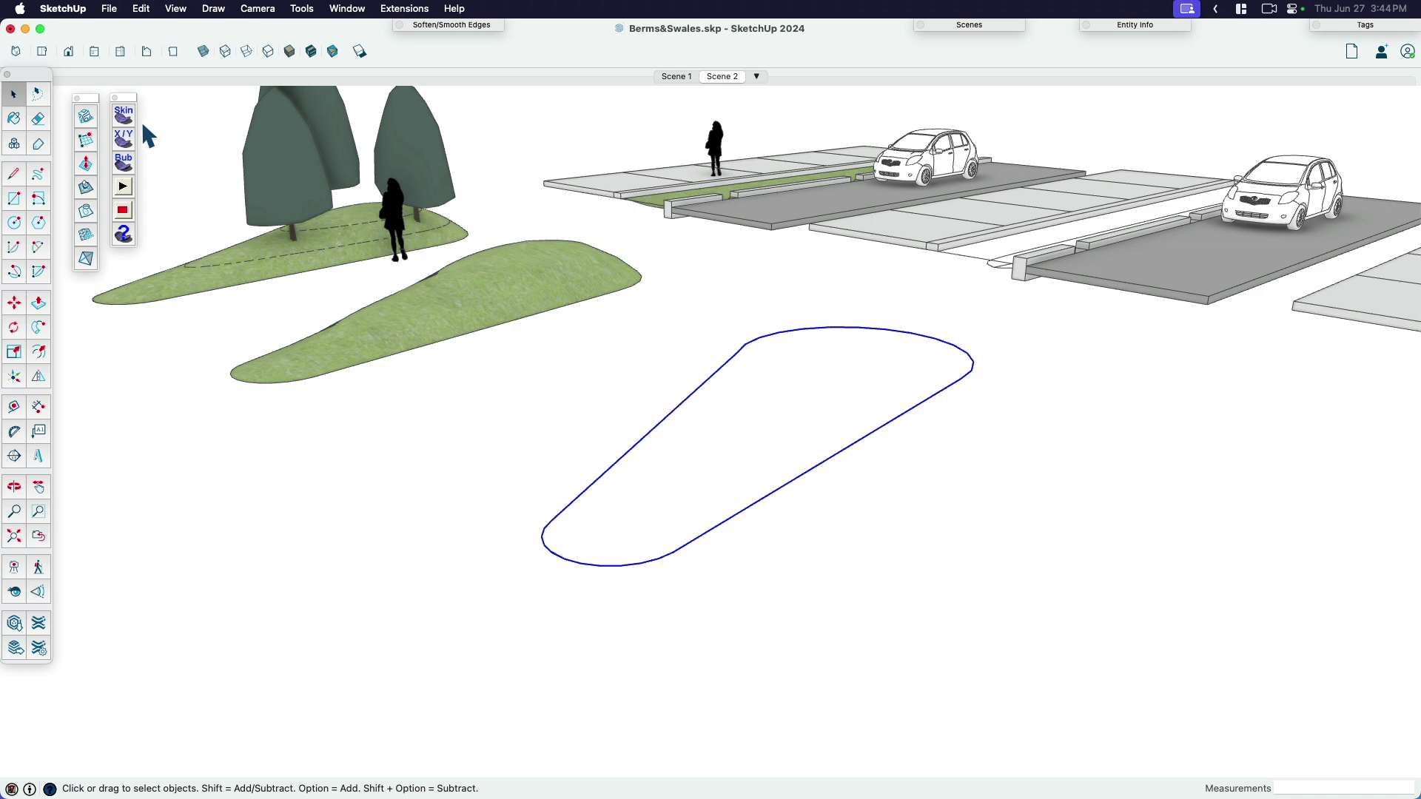
middle_click_drag(717, 447, 644, 425)
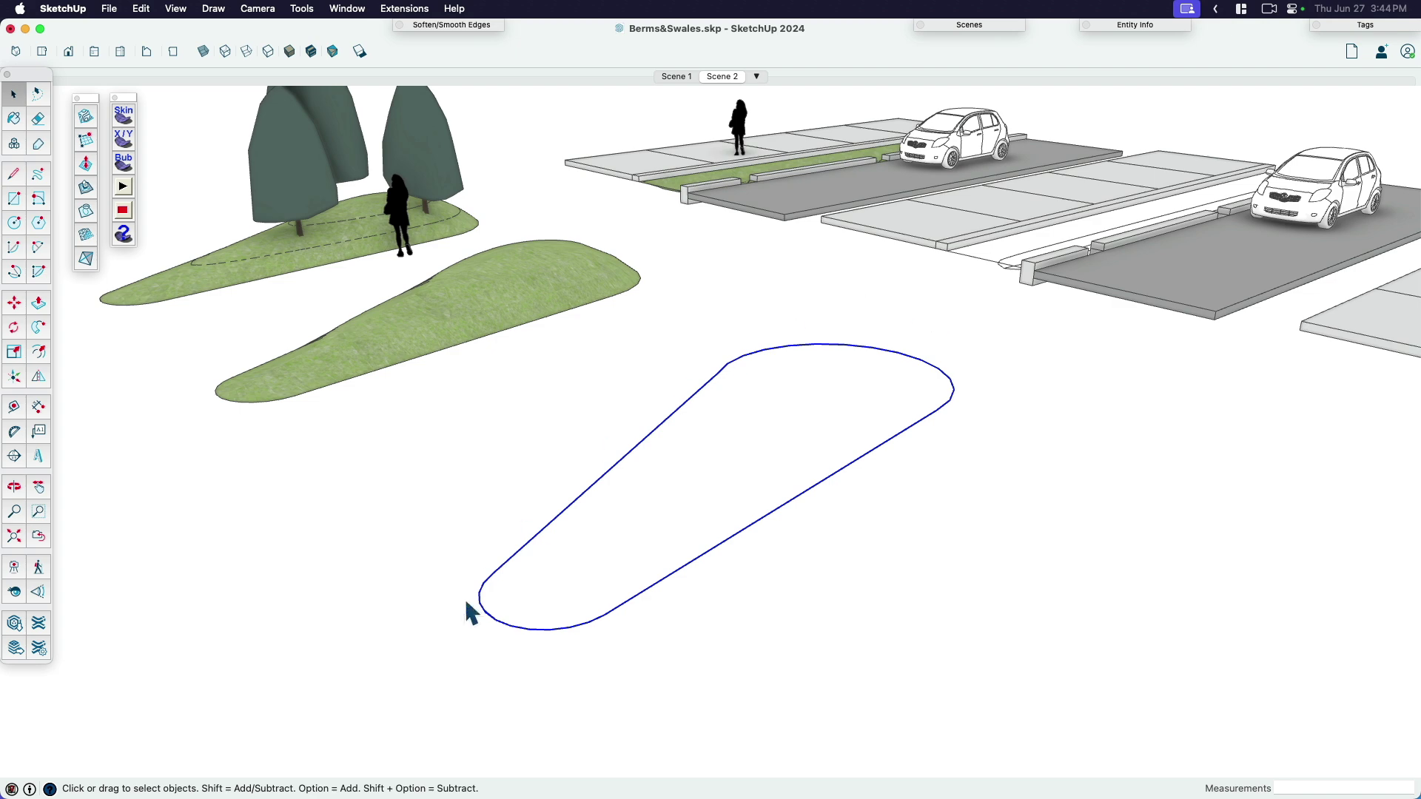
scroll(467, 606, "up", 8)
scroll(479, 582, "up", 1)
left_click(474, 569)
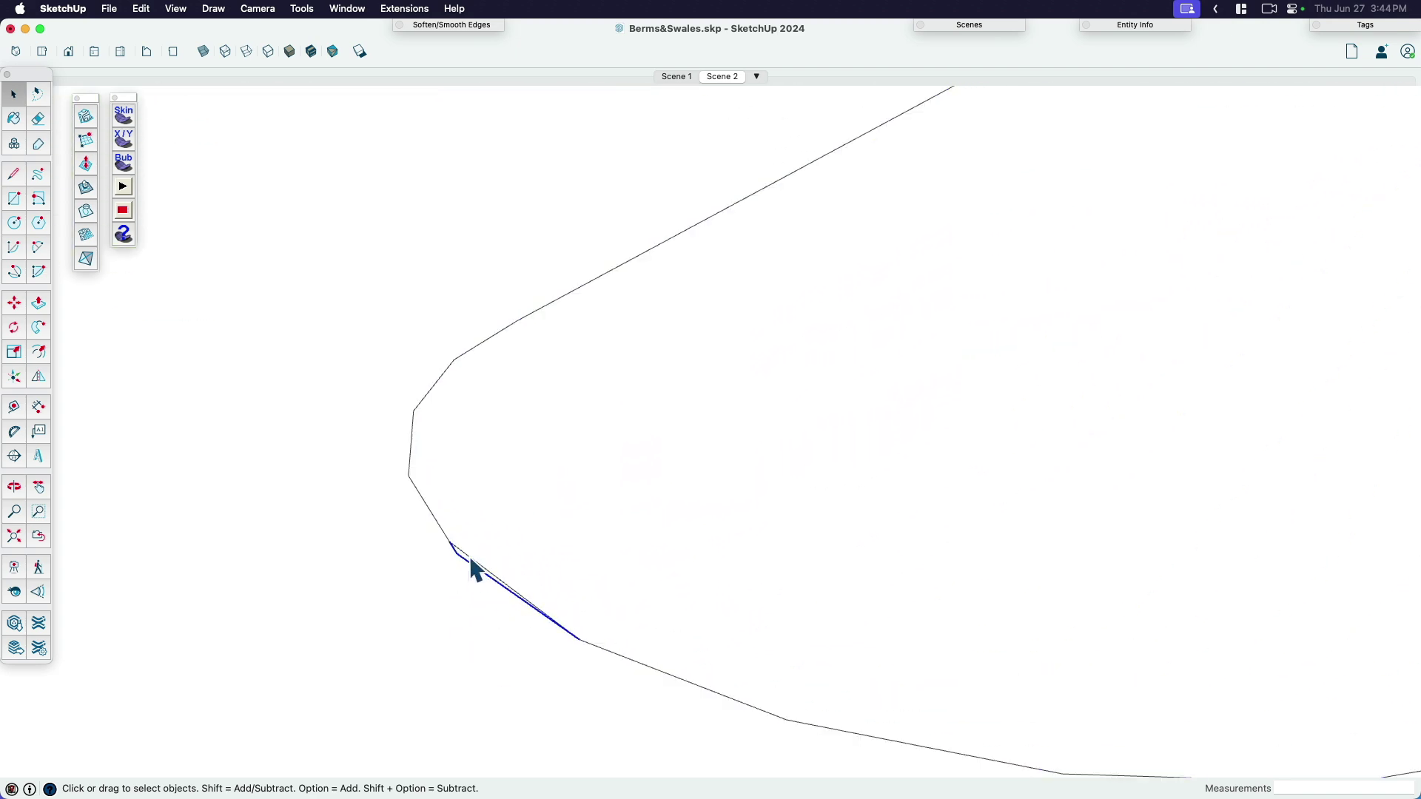
scroll(463, 561, "up", 1)
key("e")
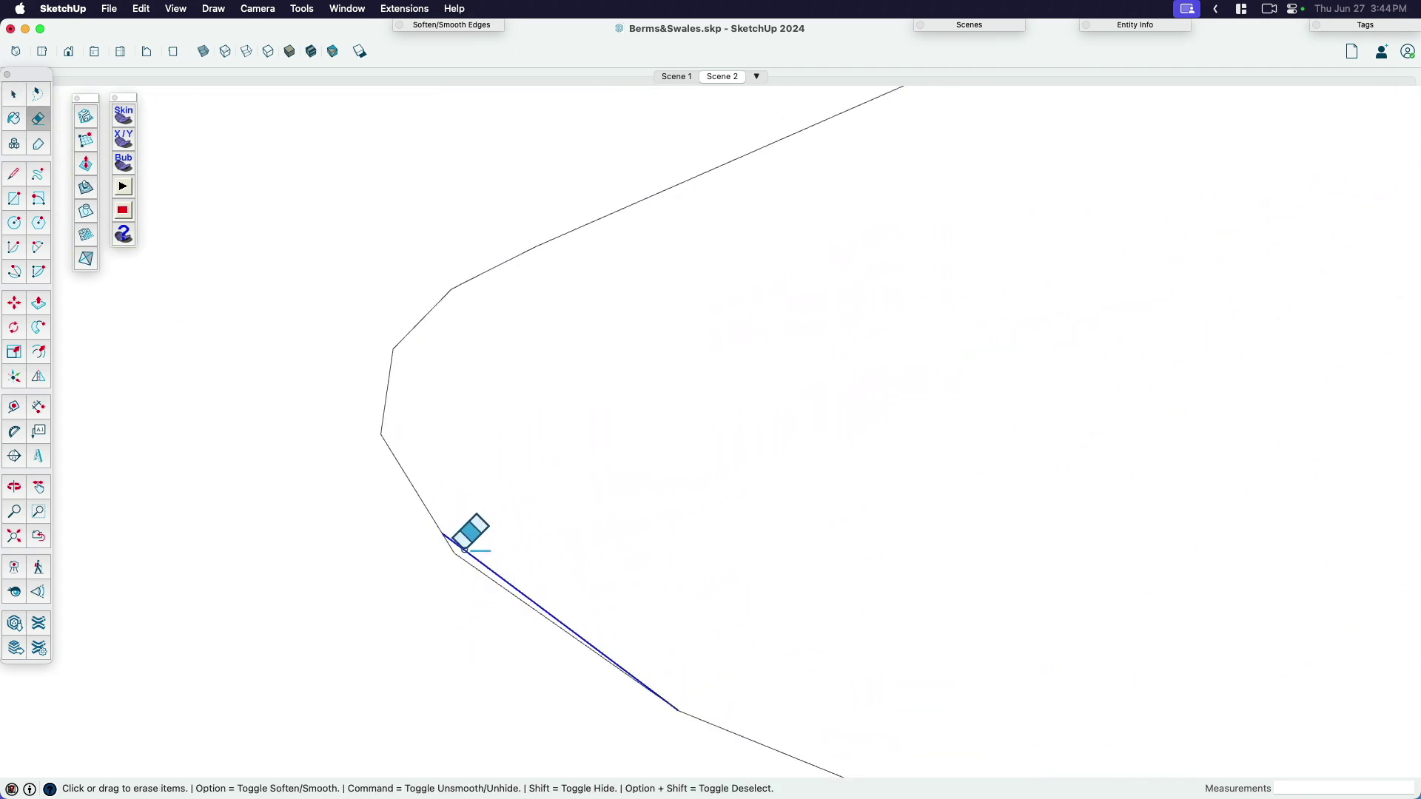
left_click(466, 557)
key("space")
scroll(463, 553, "down", 4)
Step: Reselect the whole swale outline curve and move the Soap Bubble palette beside it
left_click(464, 557)
scroll(466, 564, "down", 6)
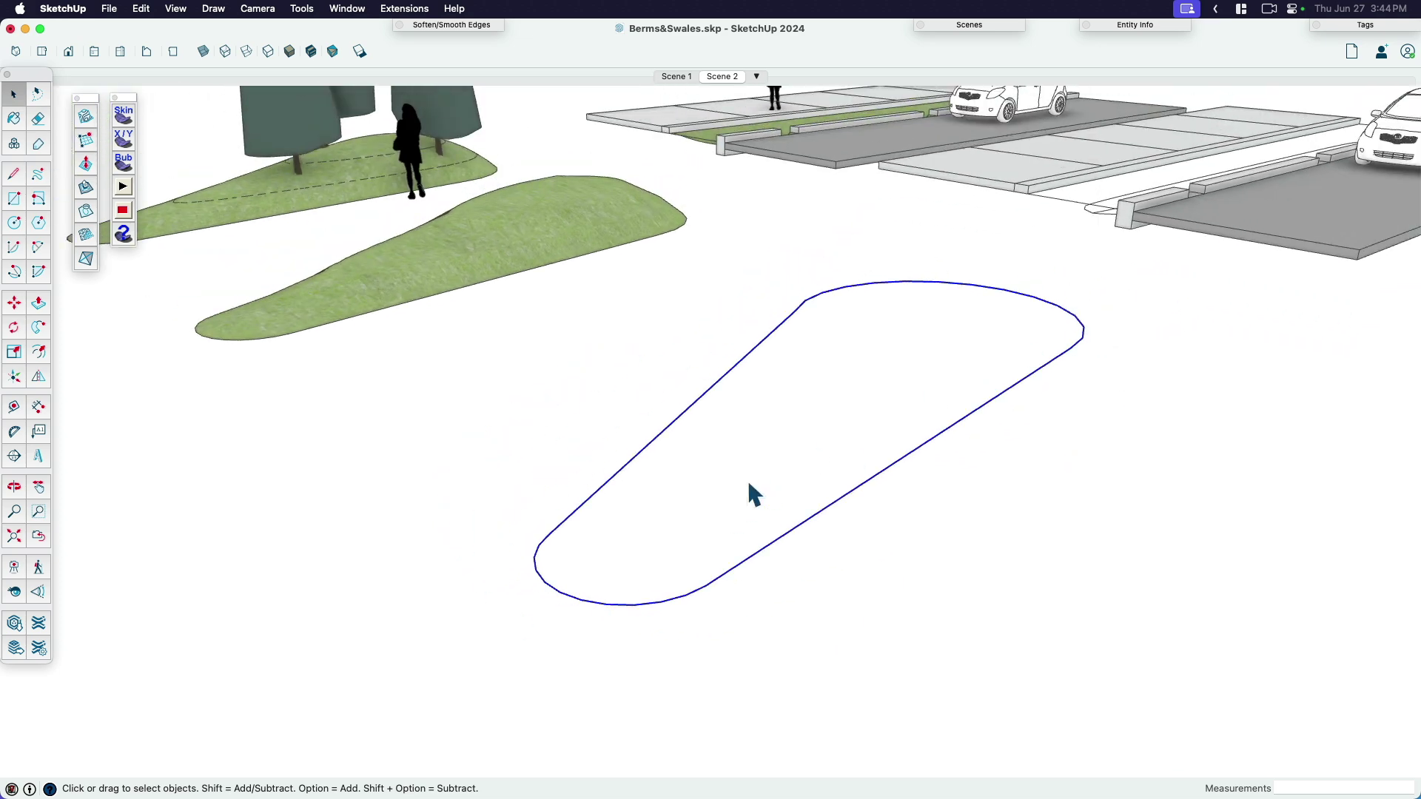
mouse_move(752, 492)
middle_mouse_down()
mouse_move(724, 482)
mouse_move(735, 509)
middle_mouse_up()
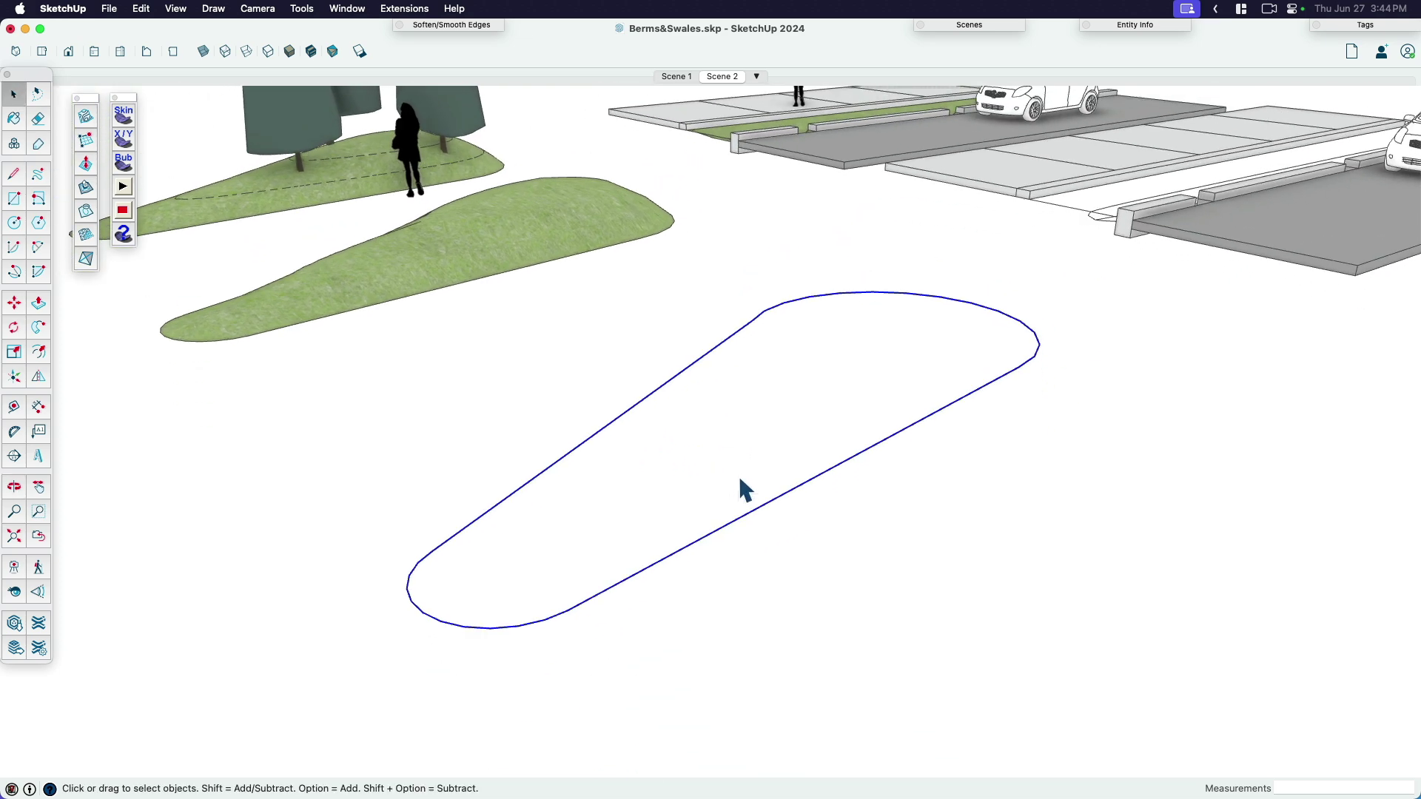
left_click_drag(125, 112, 368, 404)
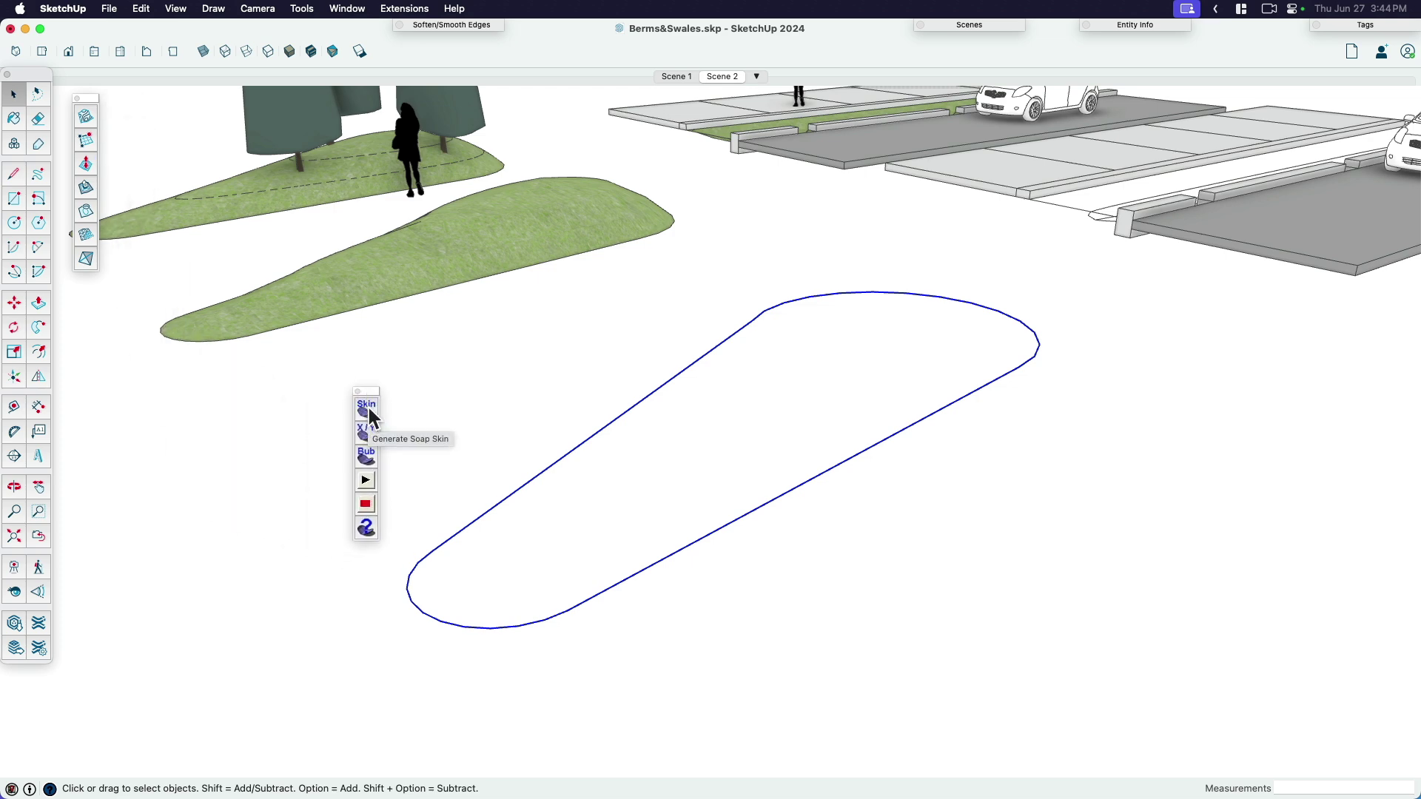
Step: Run Skin on the teardrop outline, apply a denser 40-division grid, and commit the flat mesh
left_click(367, 409)
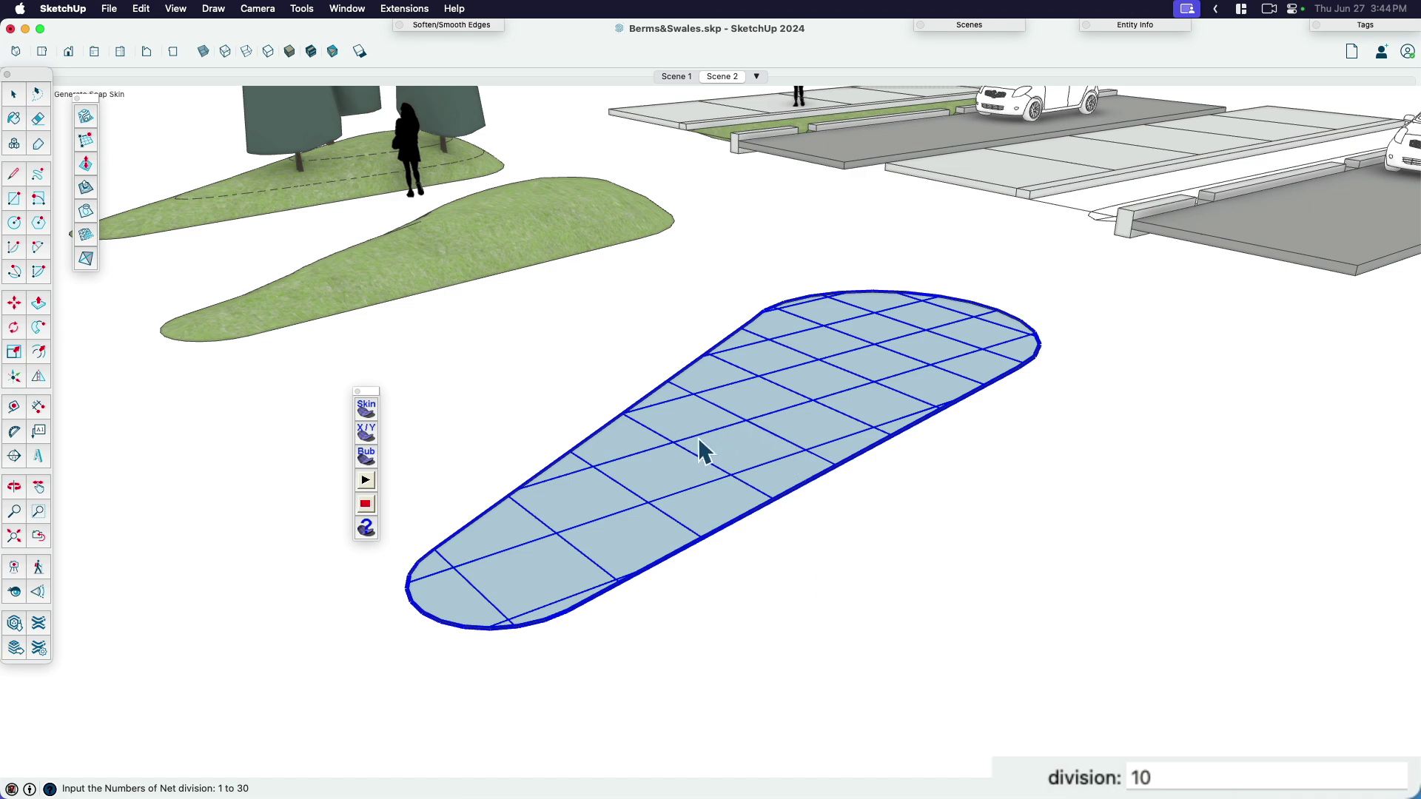
mouse_move(755, 468)
middle_mouse_down()
mouse_move(727, 473)
mouse_move(914, 482)
mouse_move(748, 467)
middle_mouse_up()
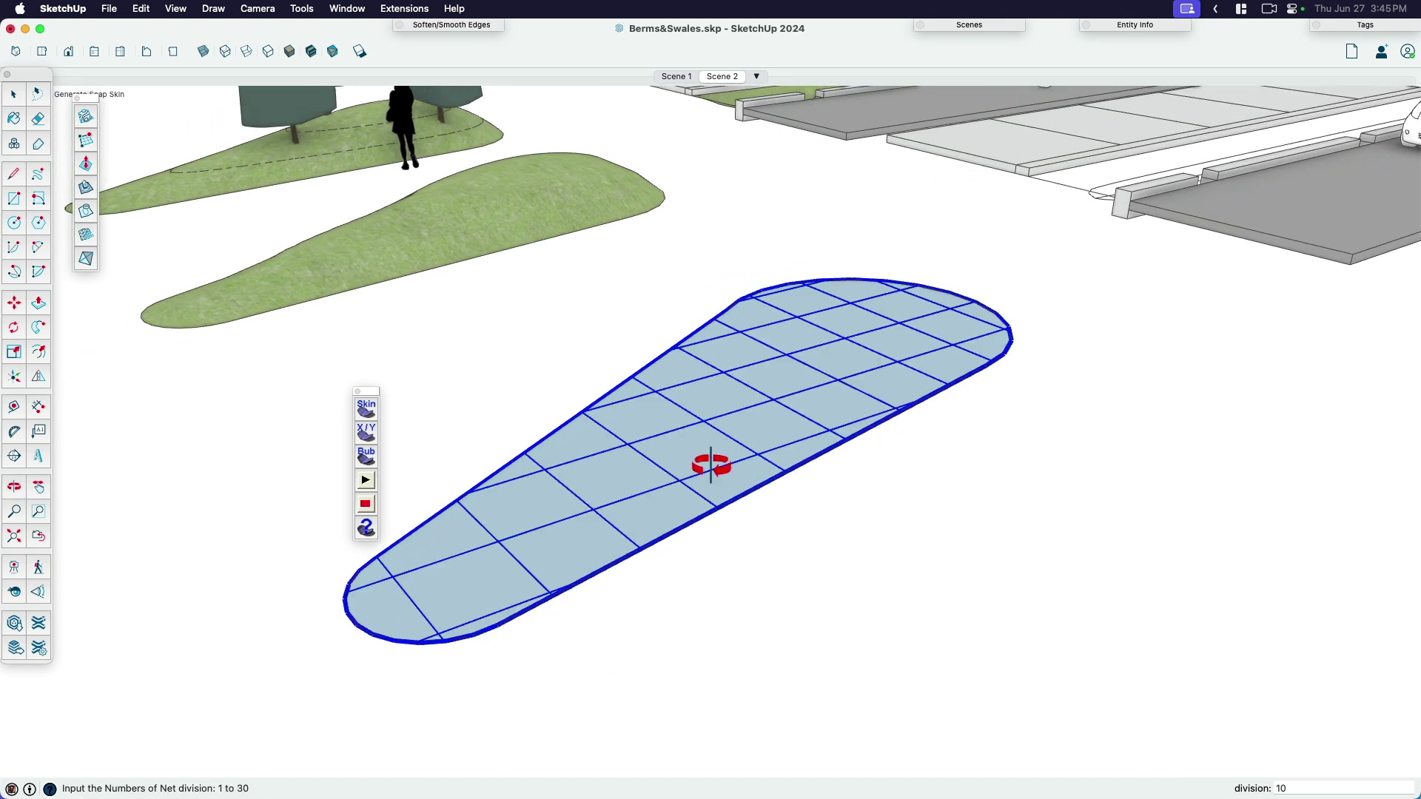
type("30")
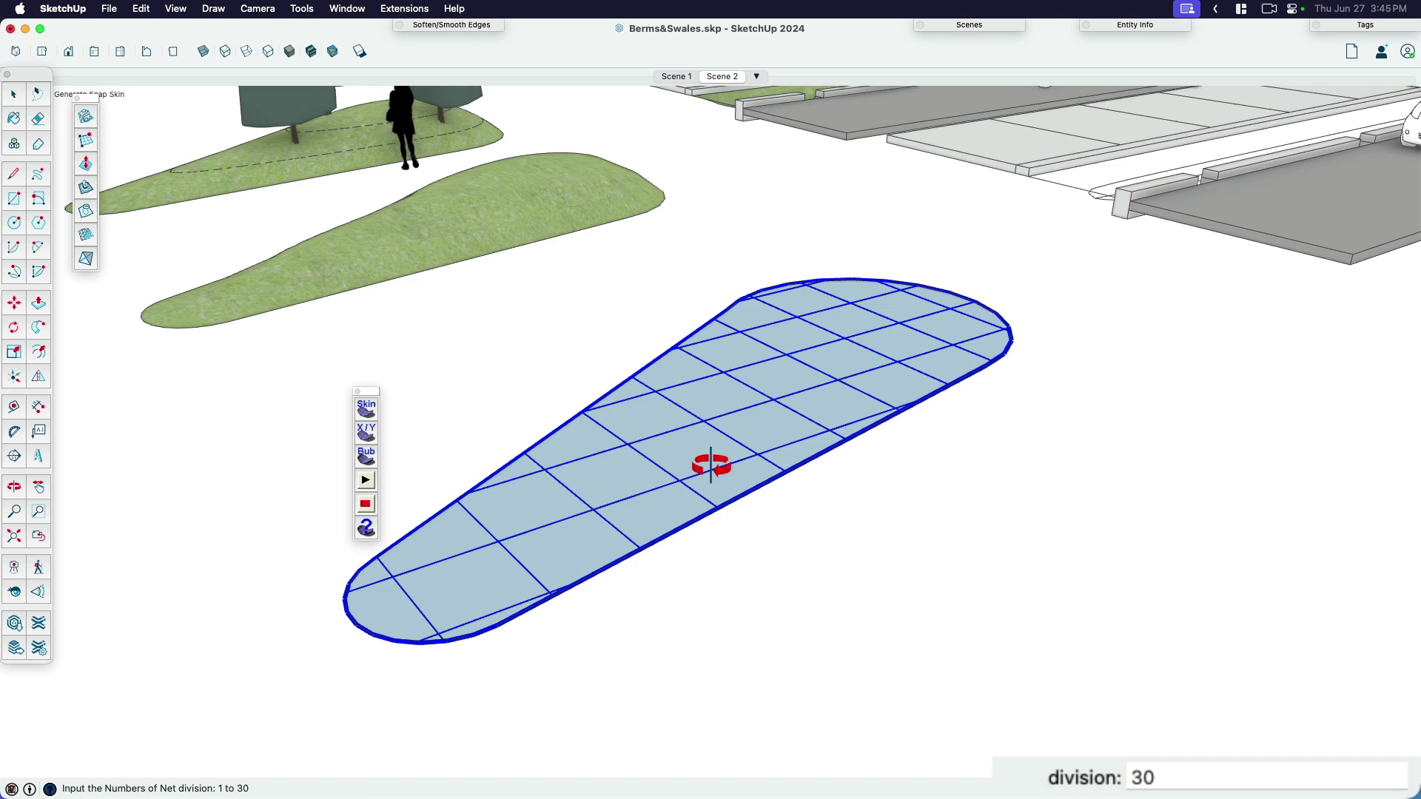
type("40")
key("Return")
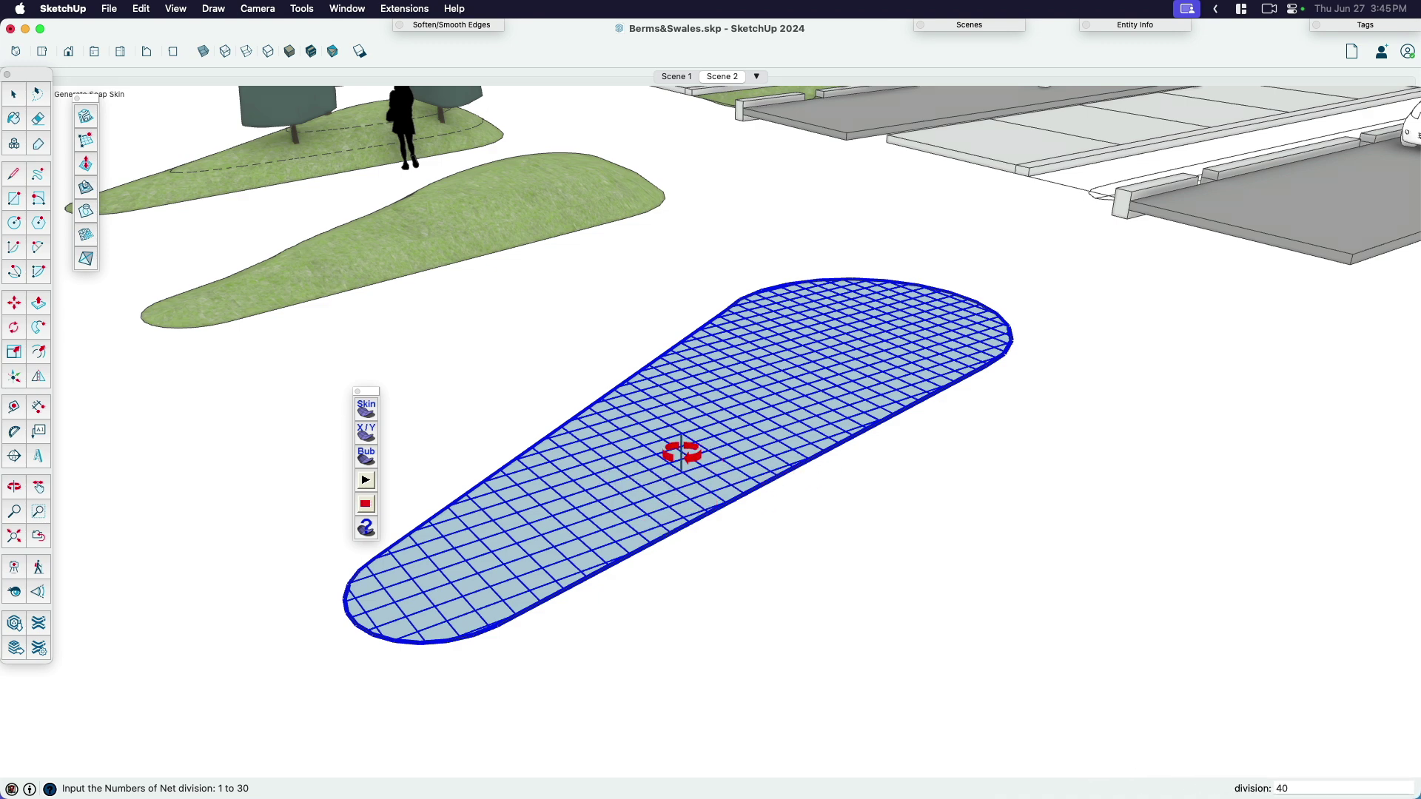
key("Return")
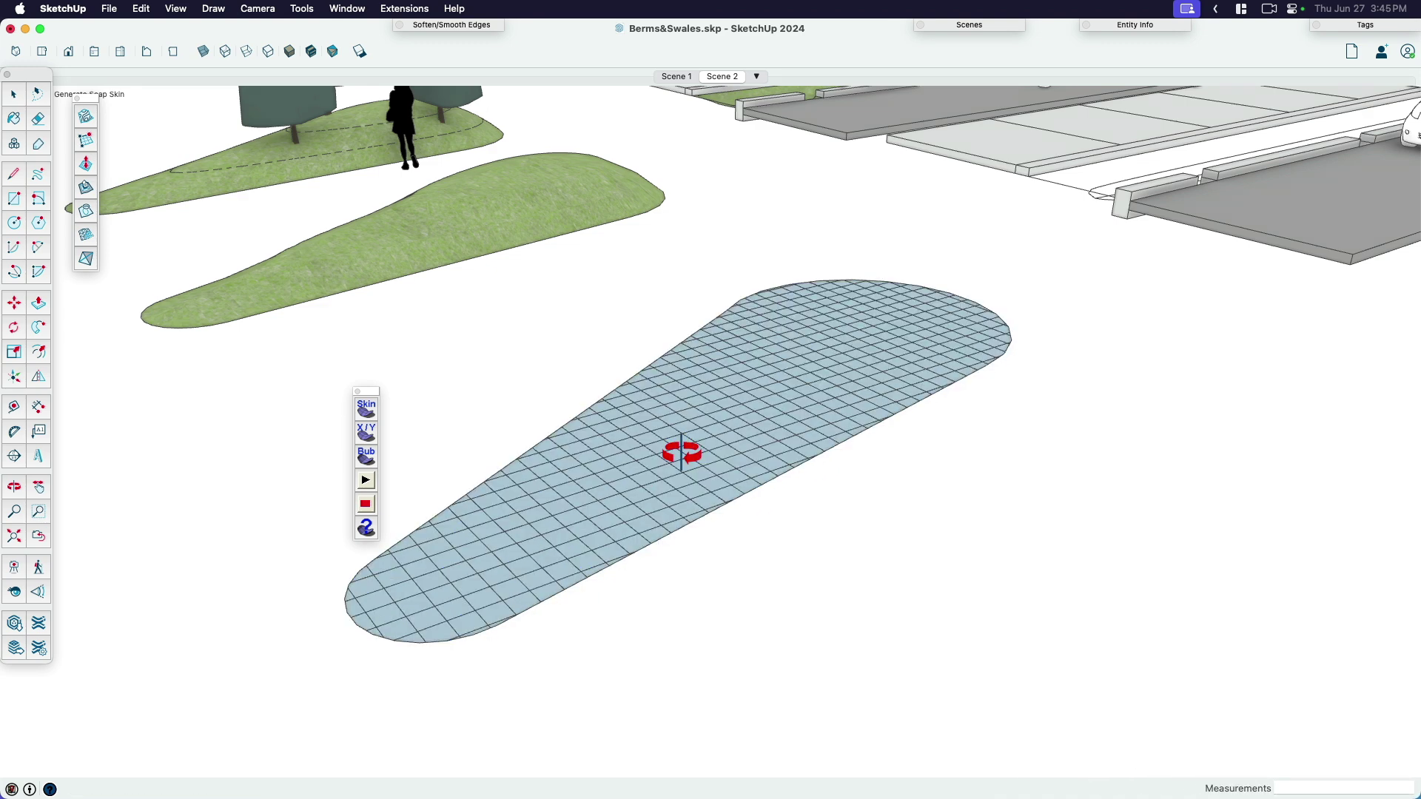
Step: Move the gridded teardrop mesh beside the original outline and orbit to inspect it
middle_click_drag(731, 460, 842, 454)
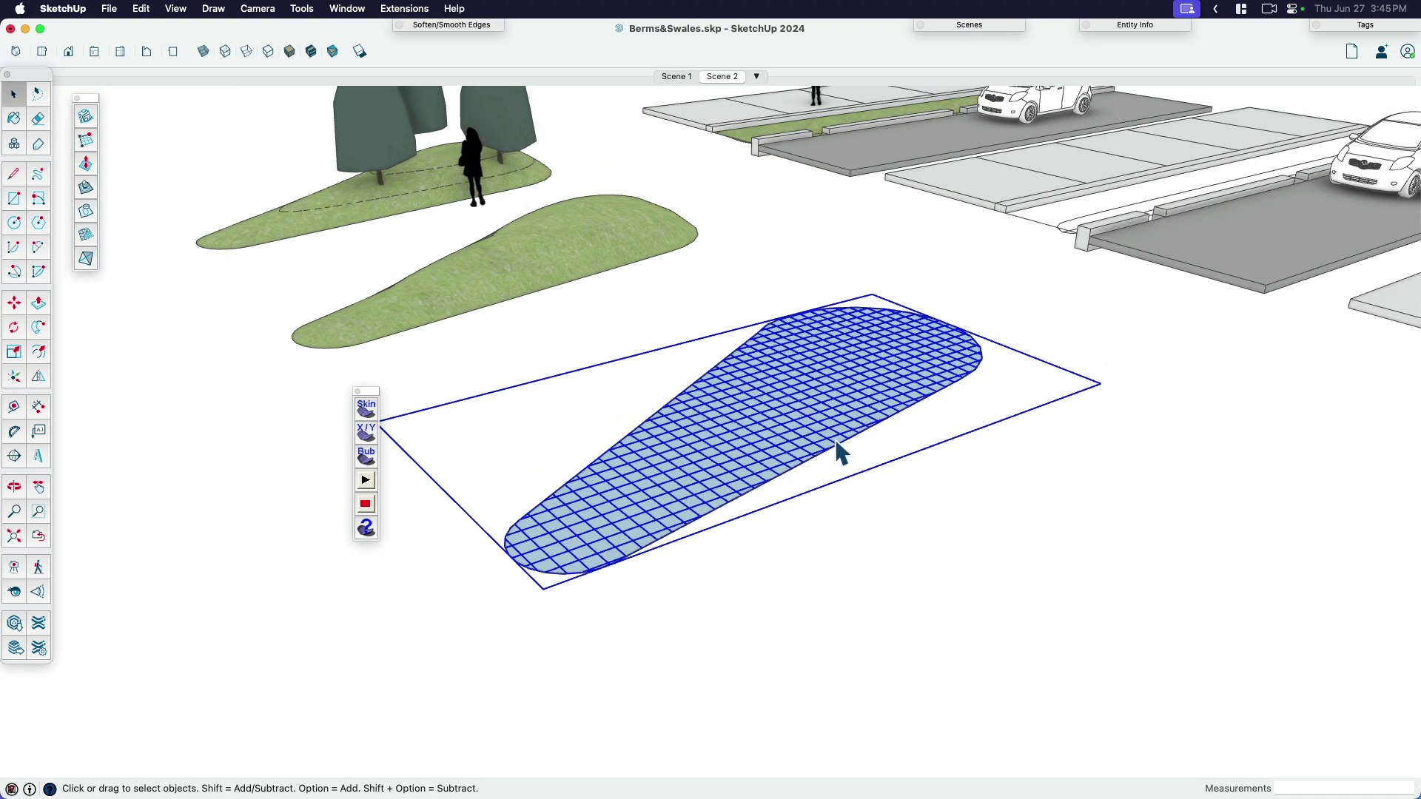
key("m")
left_click(792, 502)
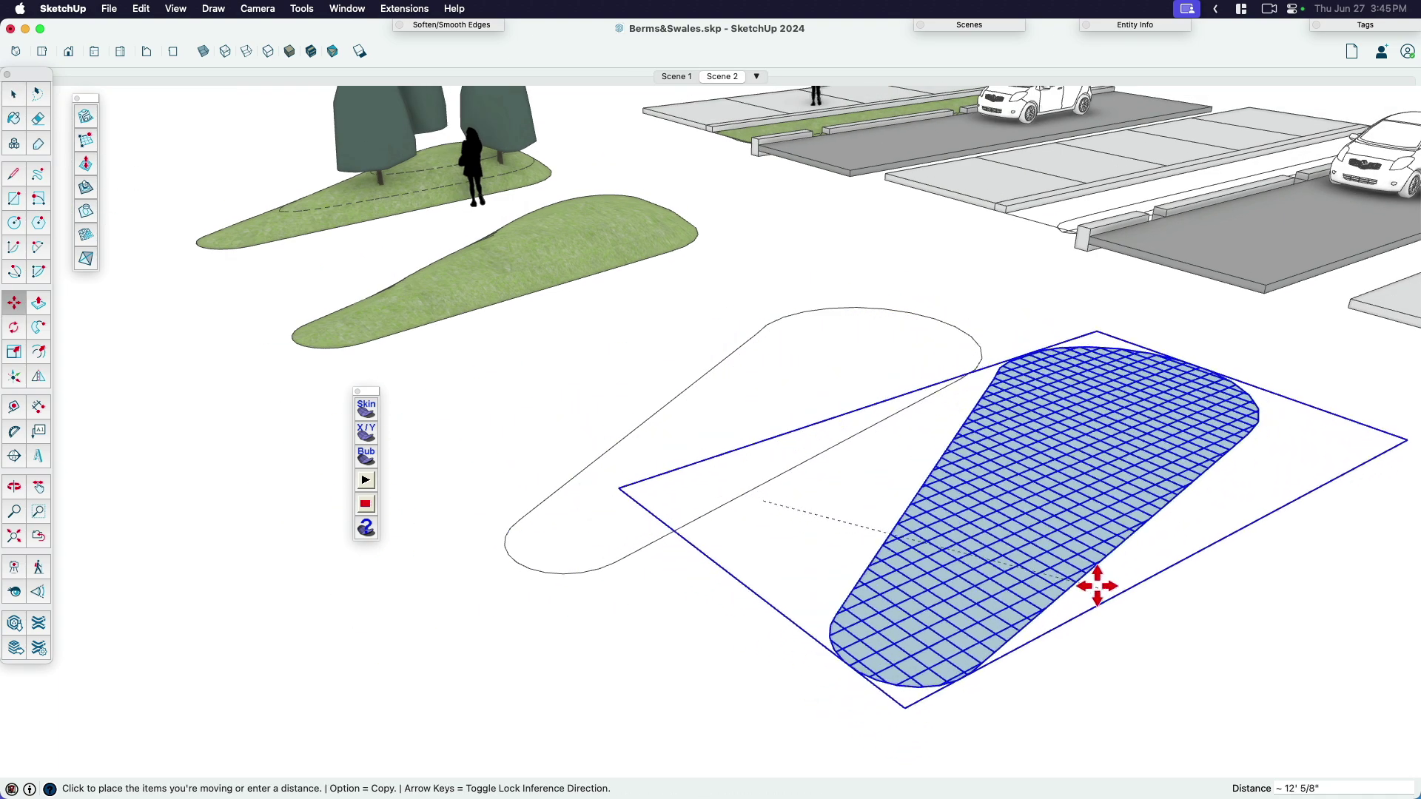
middle_click_drag(828, 609, 899, 562)
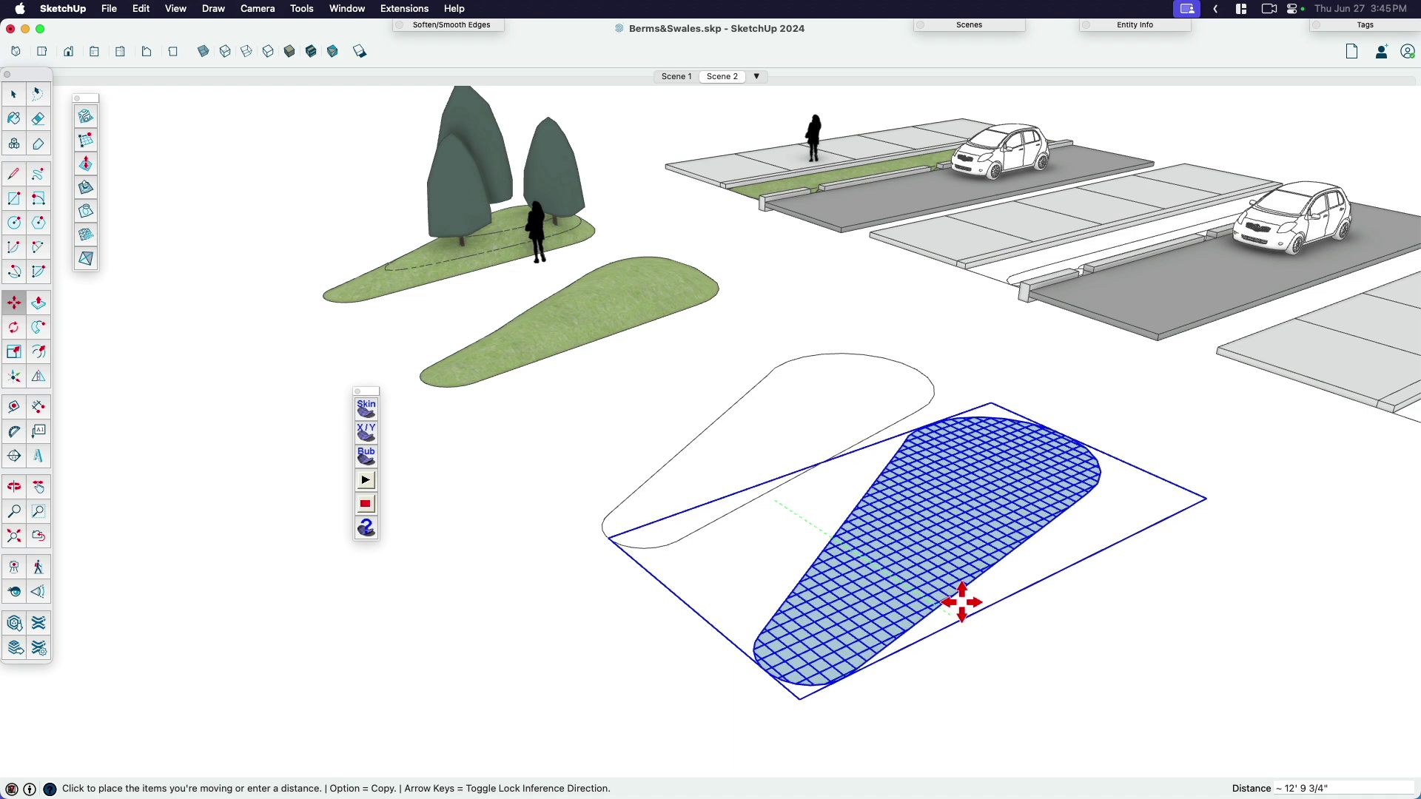
left_click(962, 603)
scroll(815, 524, "up", 5)
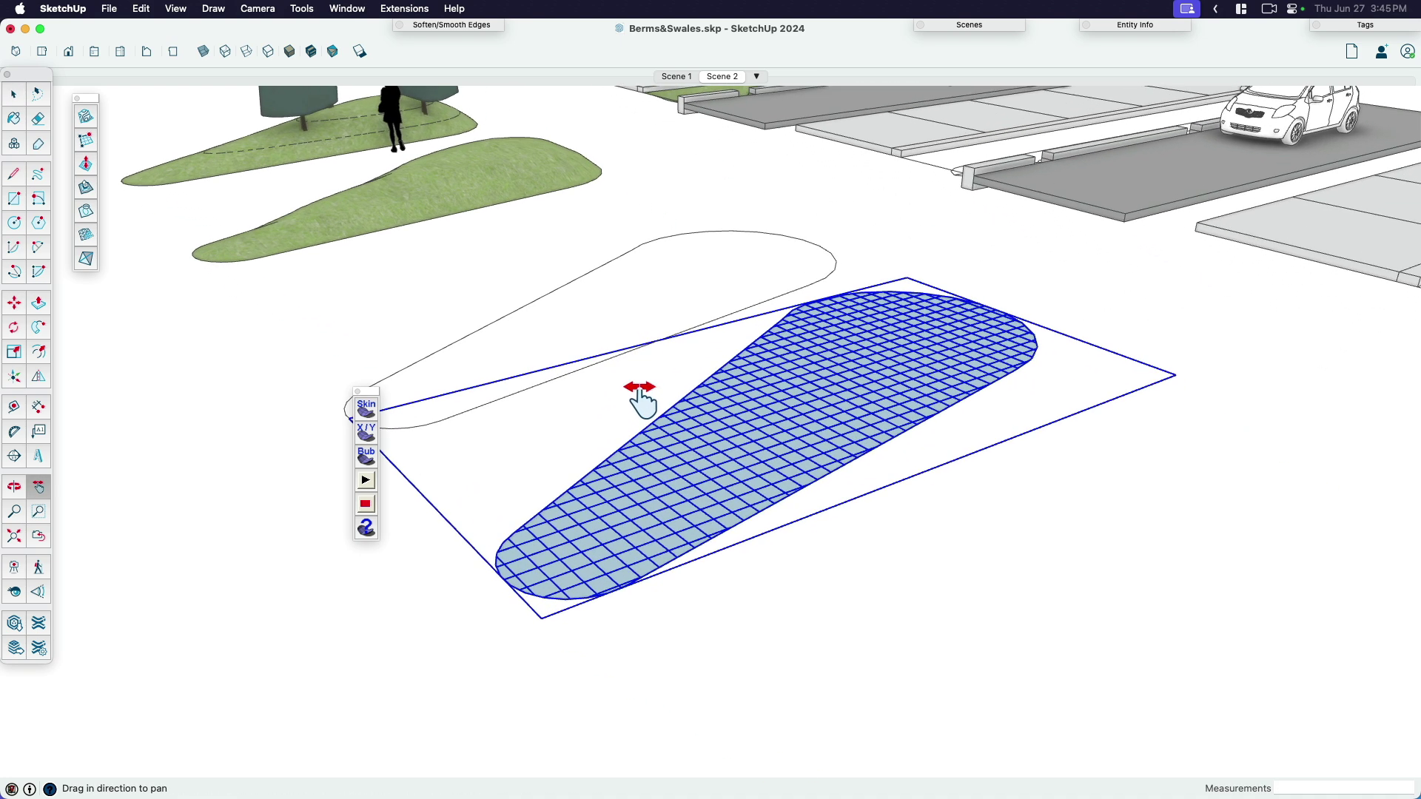
key("space")
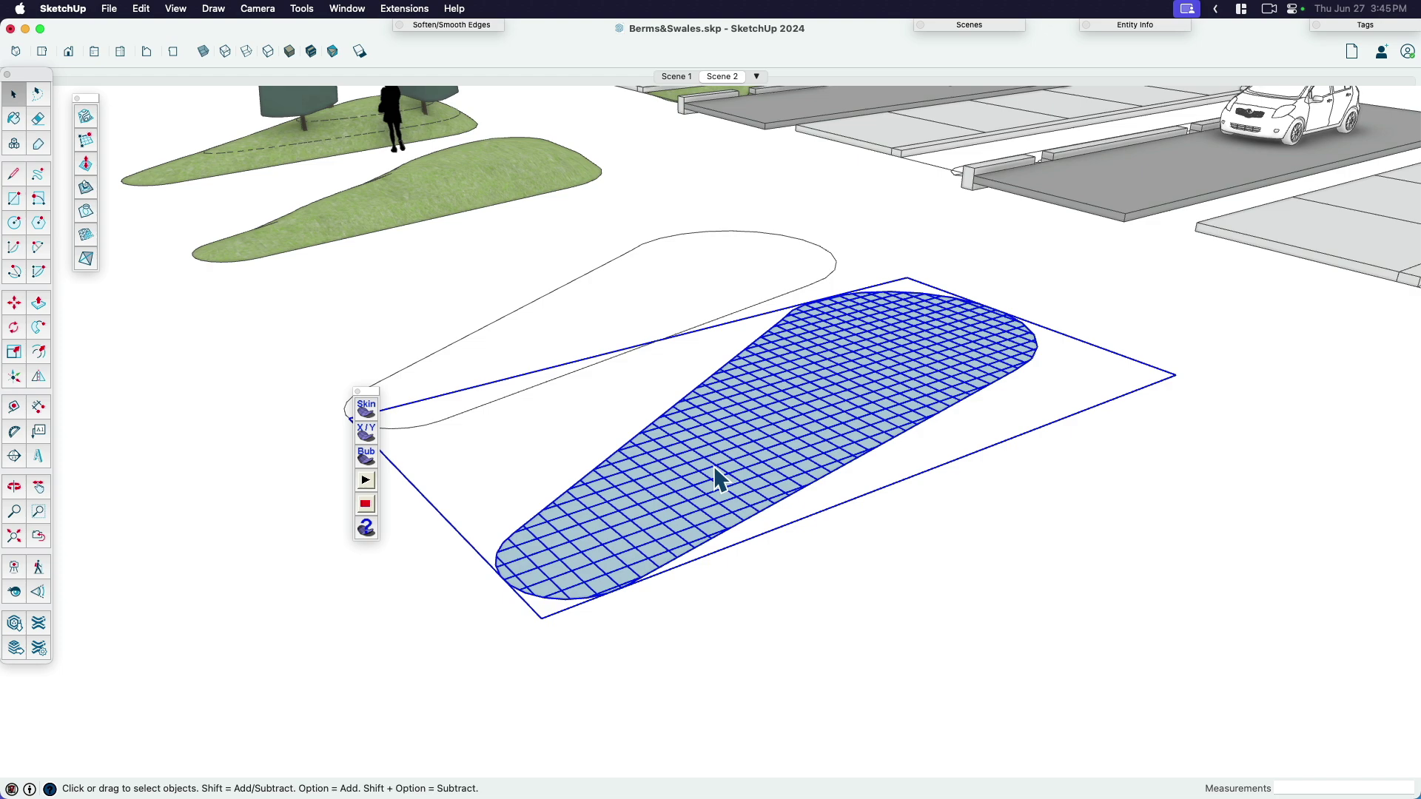
middle_click_drag(713, 464, 752, 517)
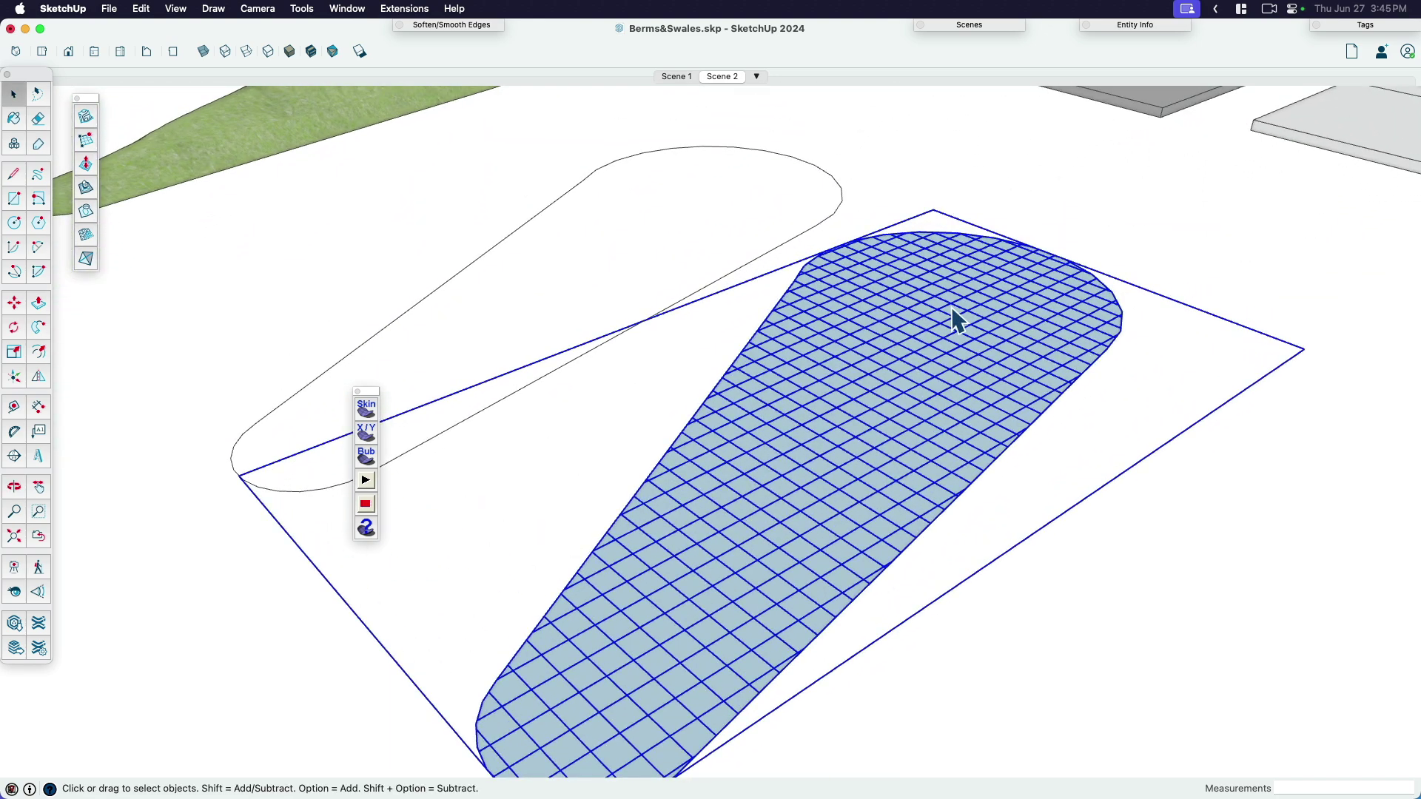
scroll(952, 305, "down", 2)
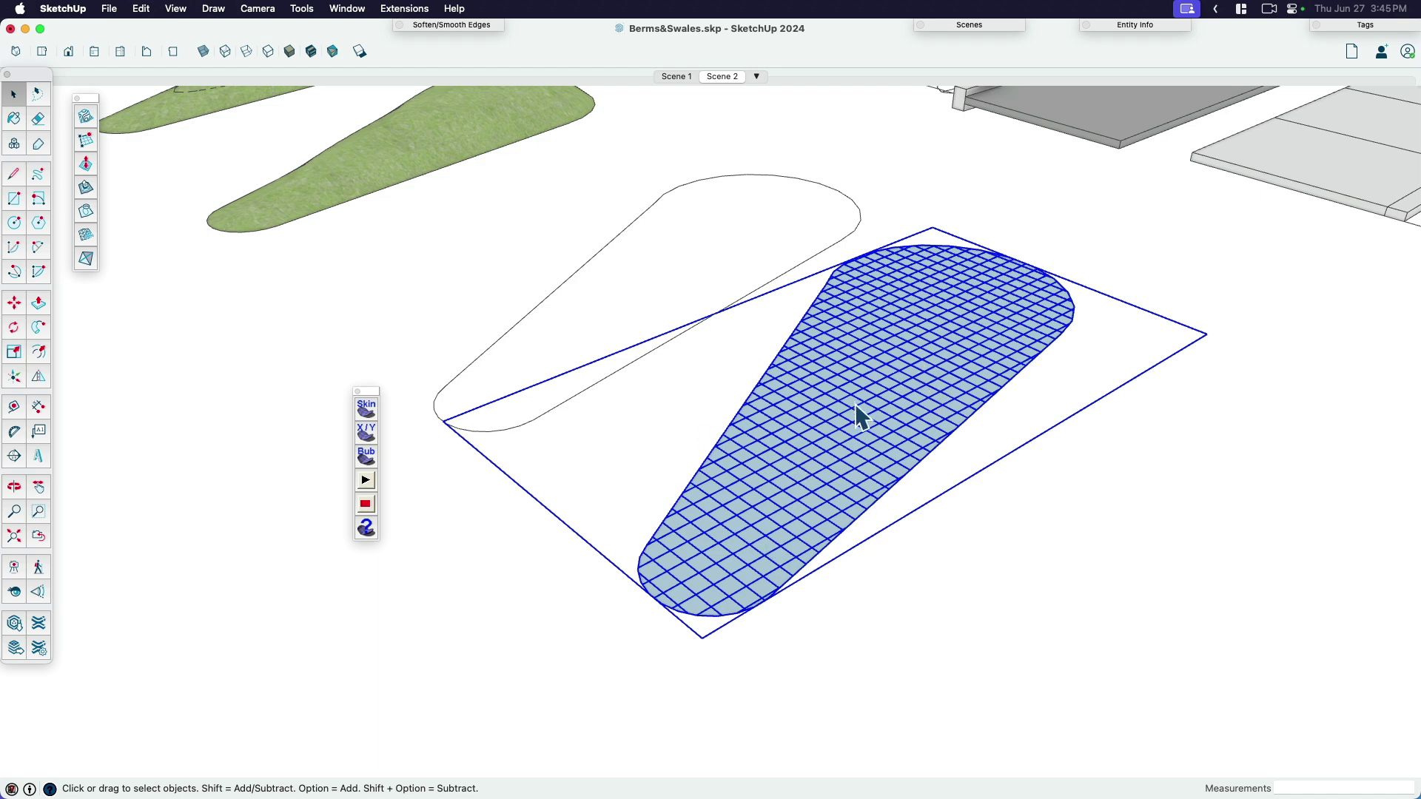
scroll(859, 416, "up", 2)
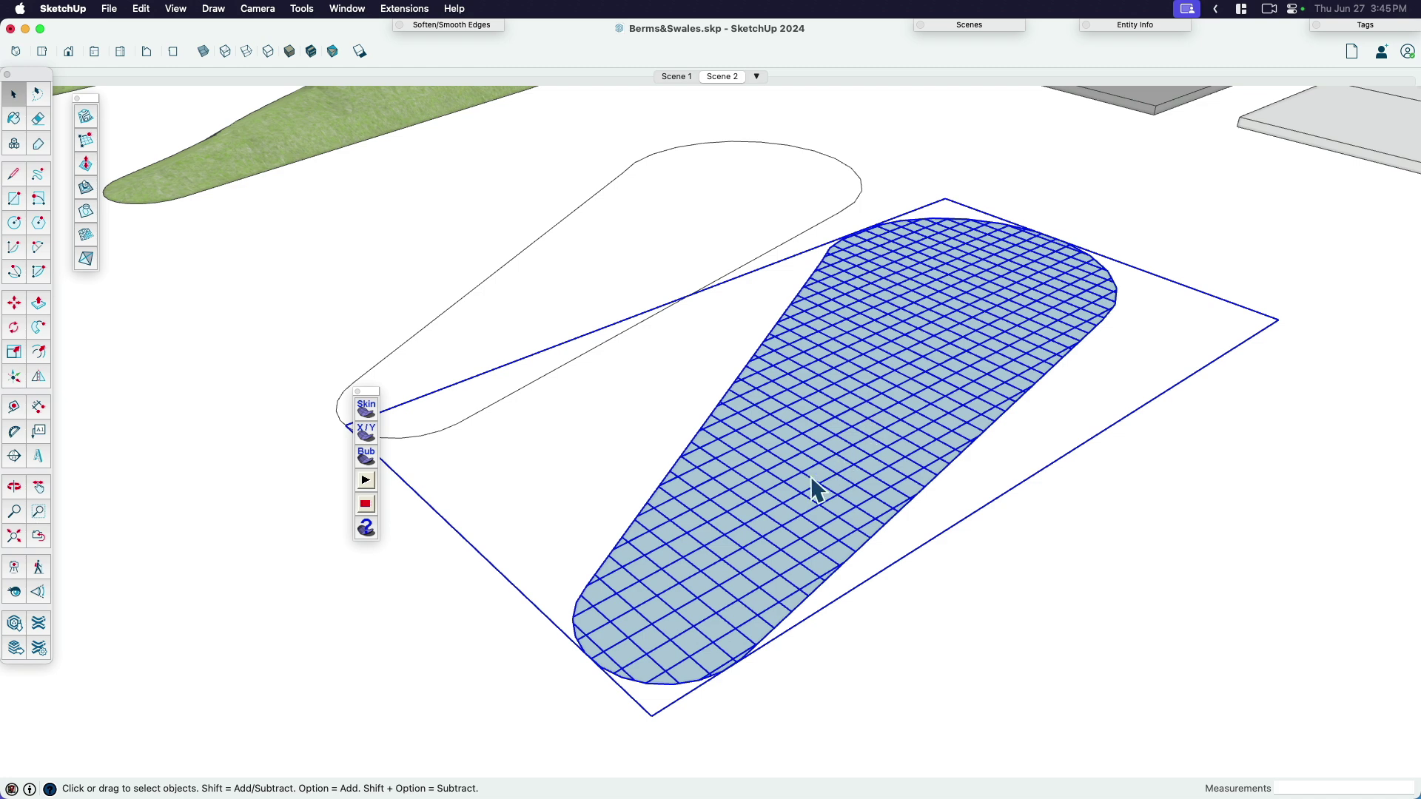
Step: Reverse the mesh faces inside its group and reselect the group
double_click(798, 499)
right_click(798, 501)
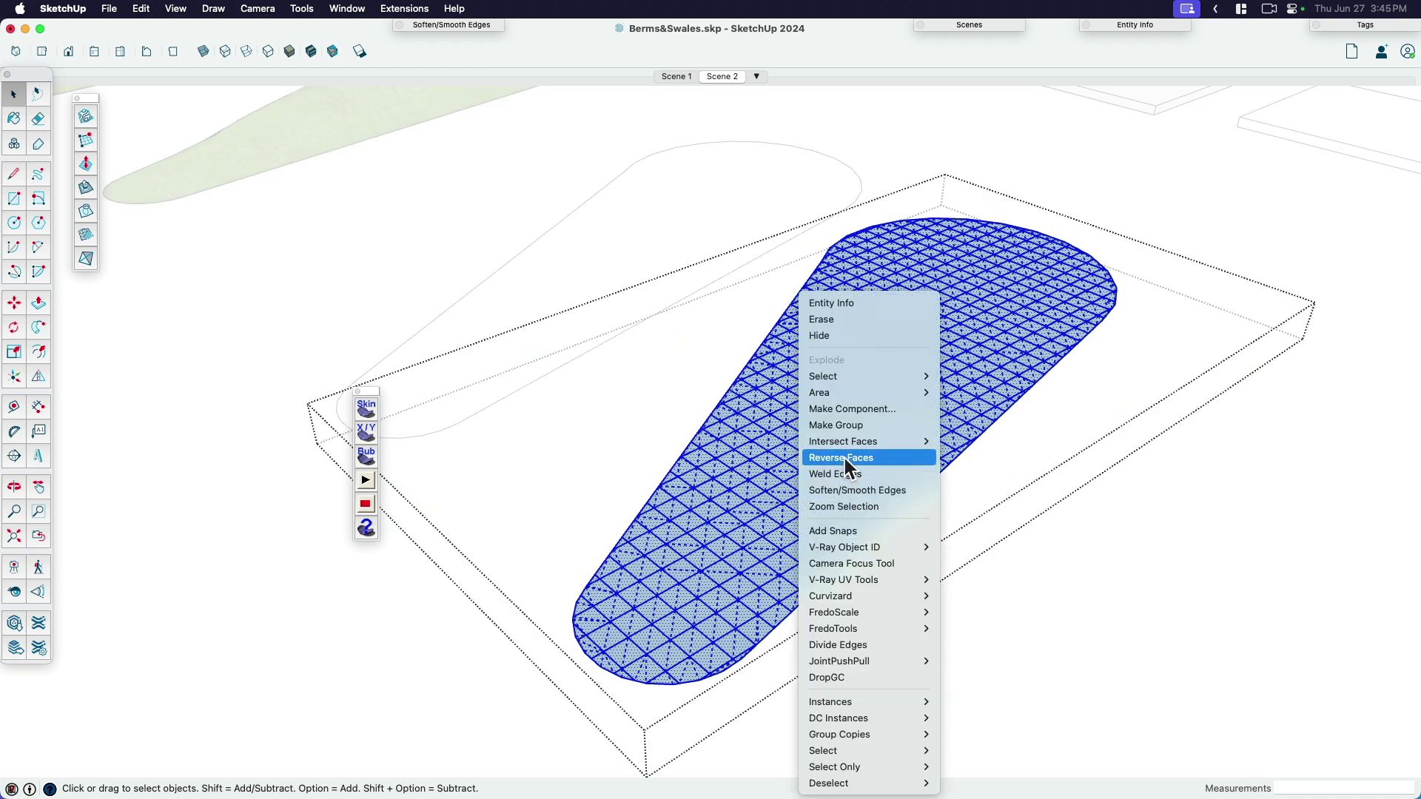
left_click(846, 459)
left_click(1002, 623)
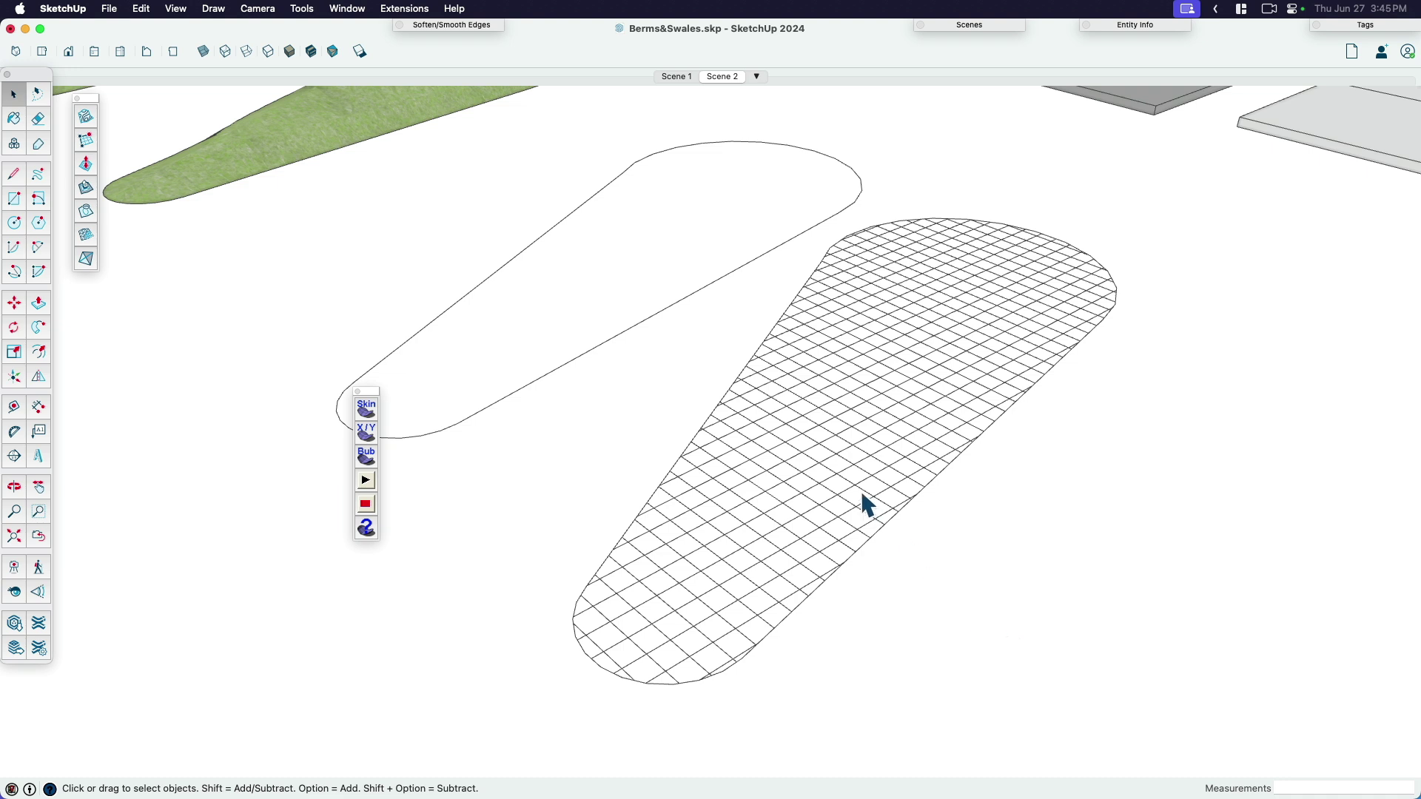
left_click(819, 452)
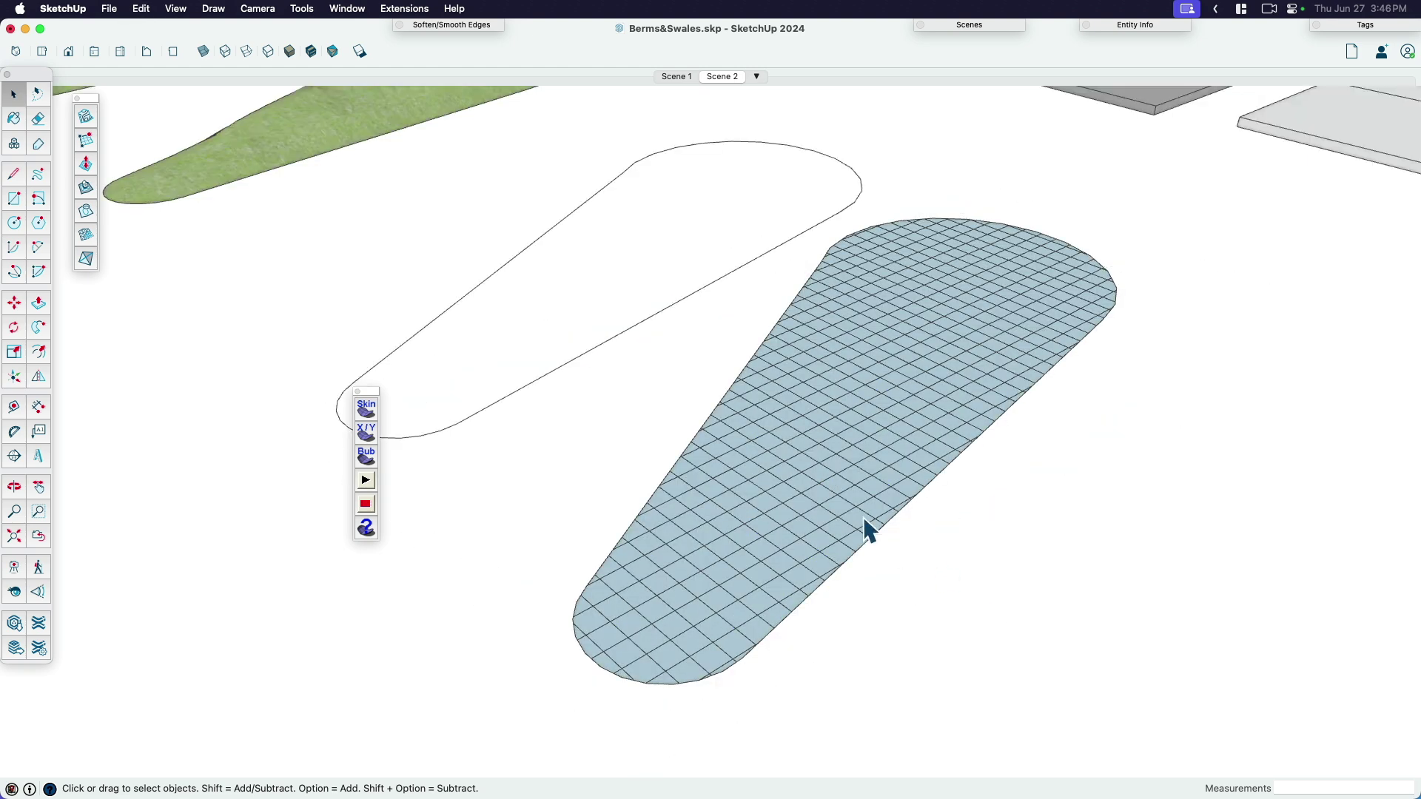
left_click(838, 486)
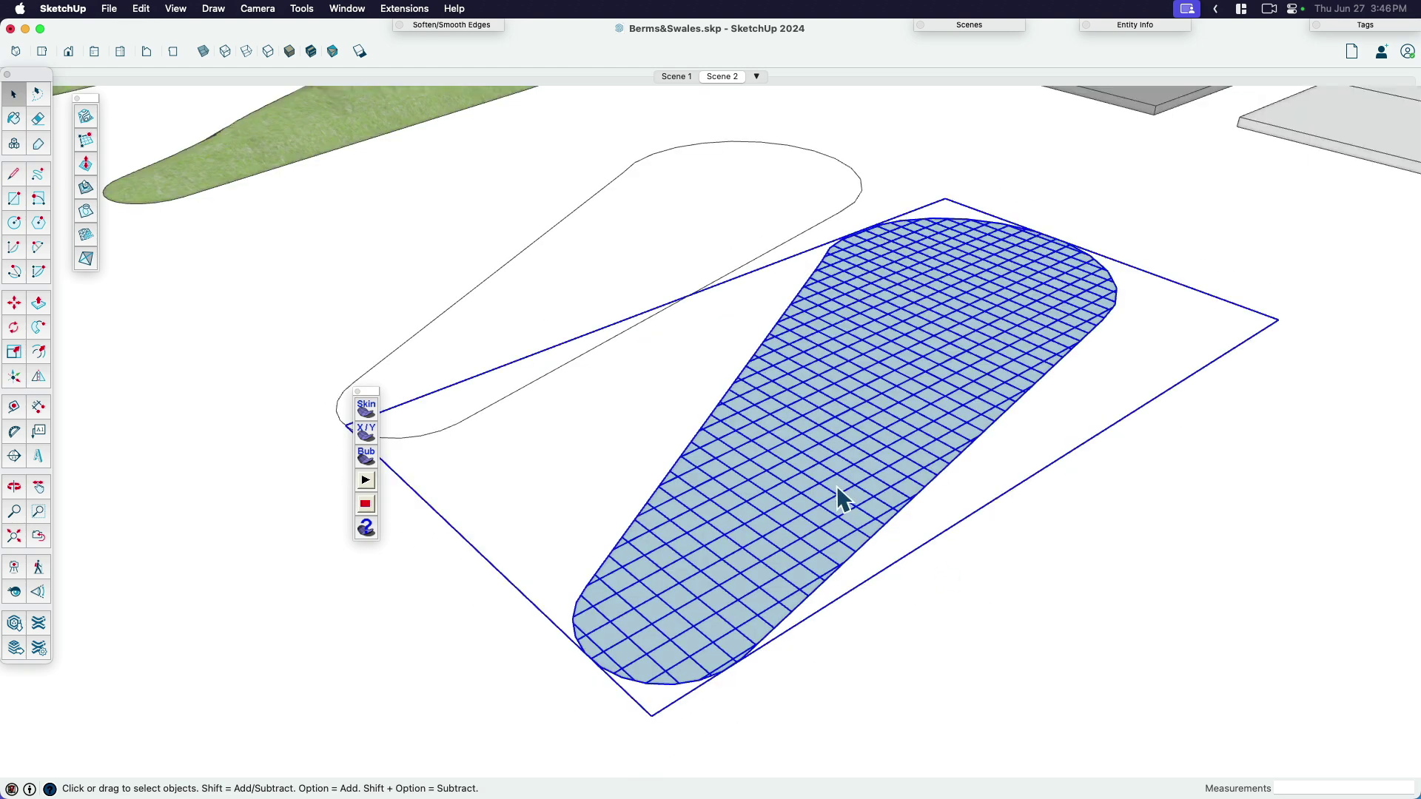
Step: Inflate the mesh with Bub at pressure 40, trial-flatten it with Scale, then undo both
left_click(368, 457)
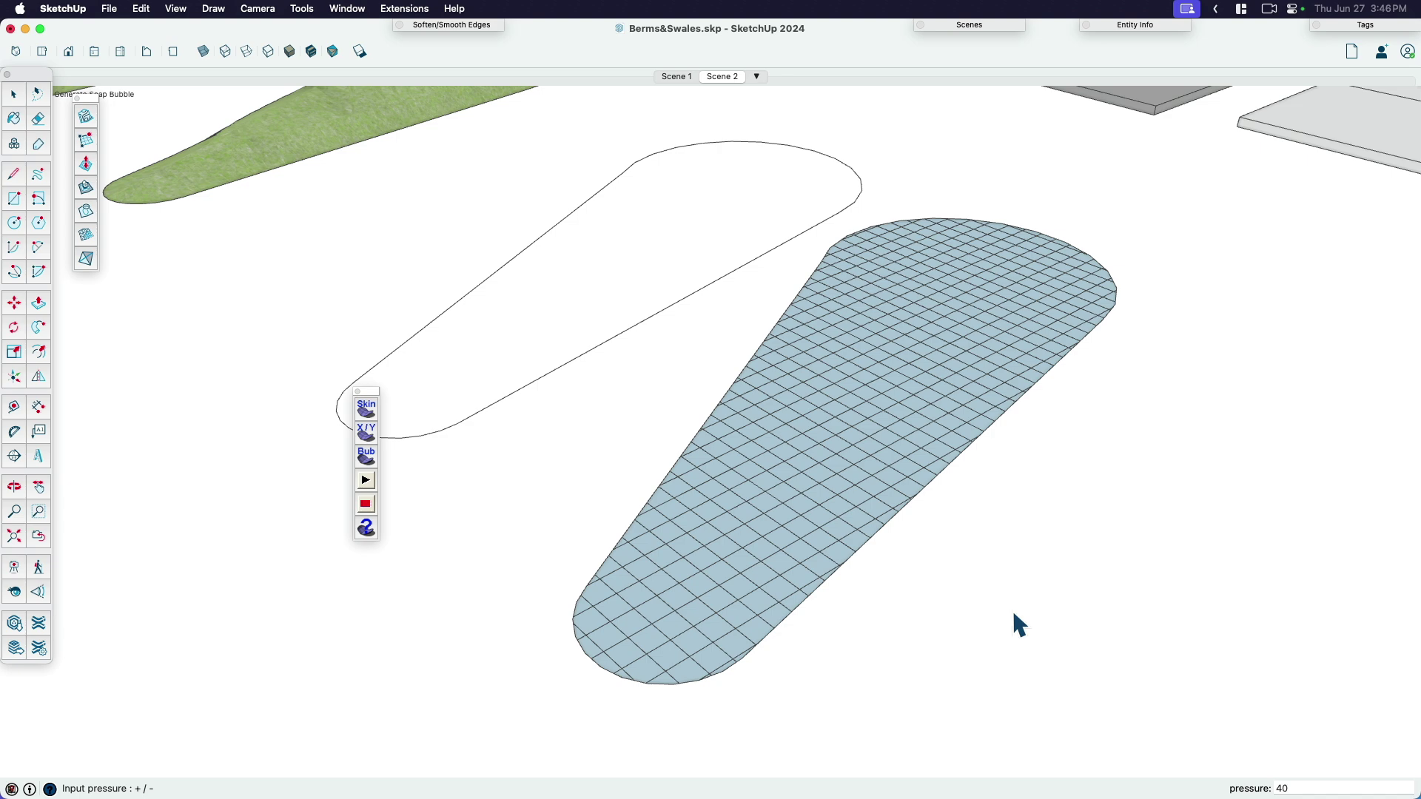
key("Return")
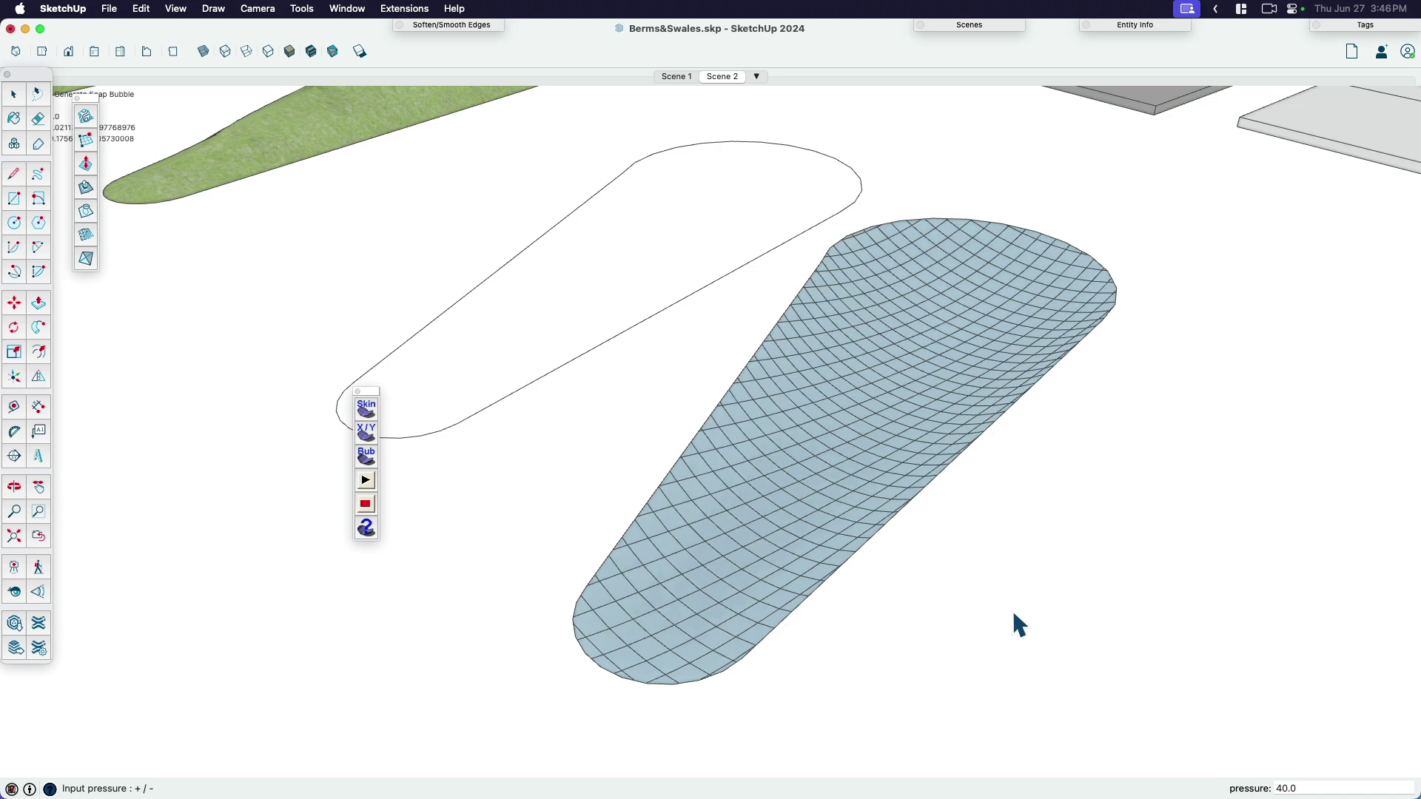
middle_click_drag(863, 476, 882, 427)
key("s")
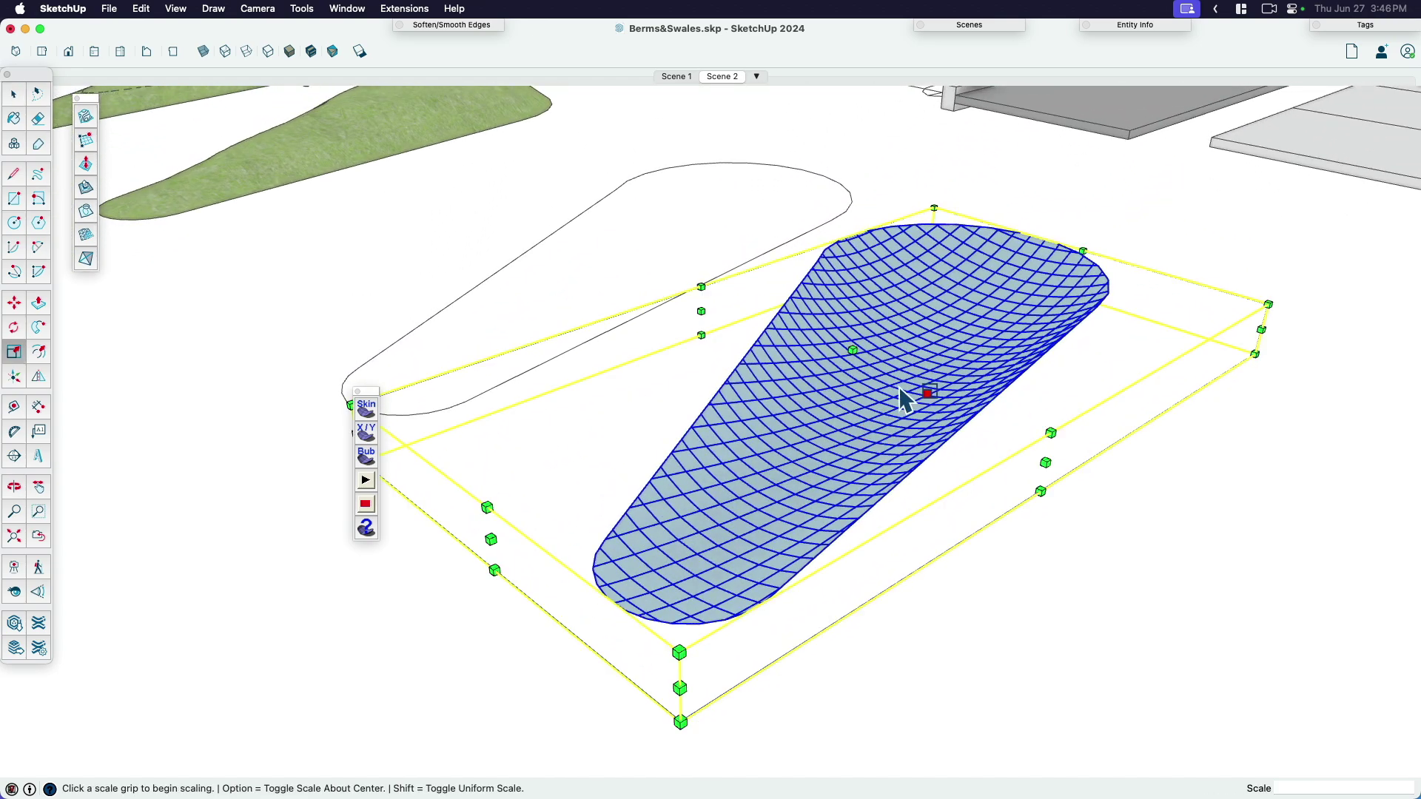
left_click(851, 354)
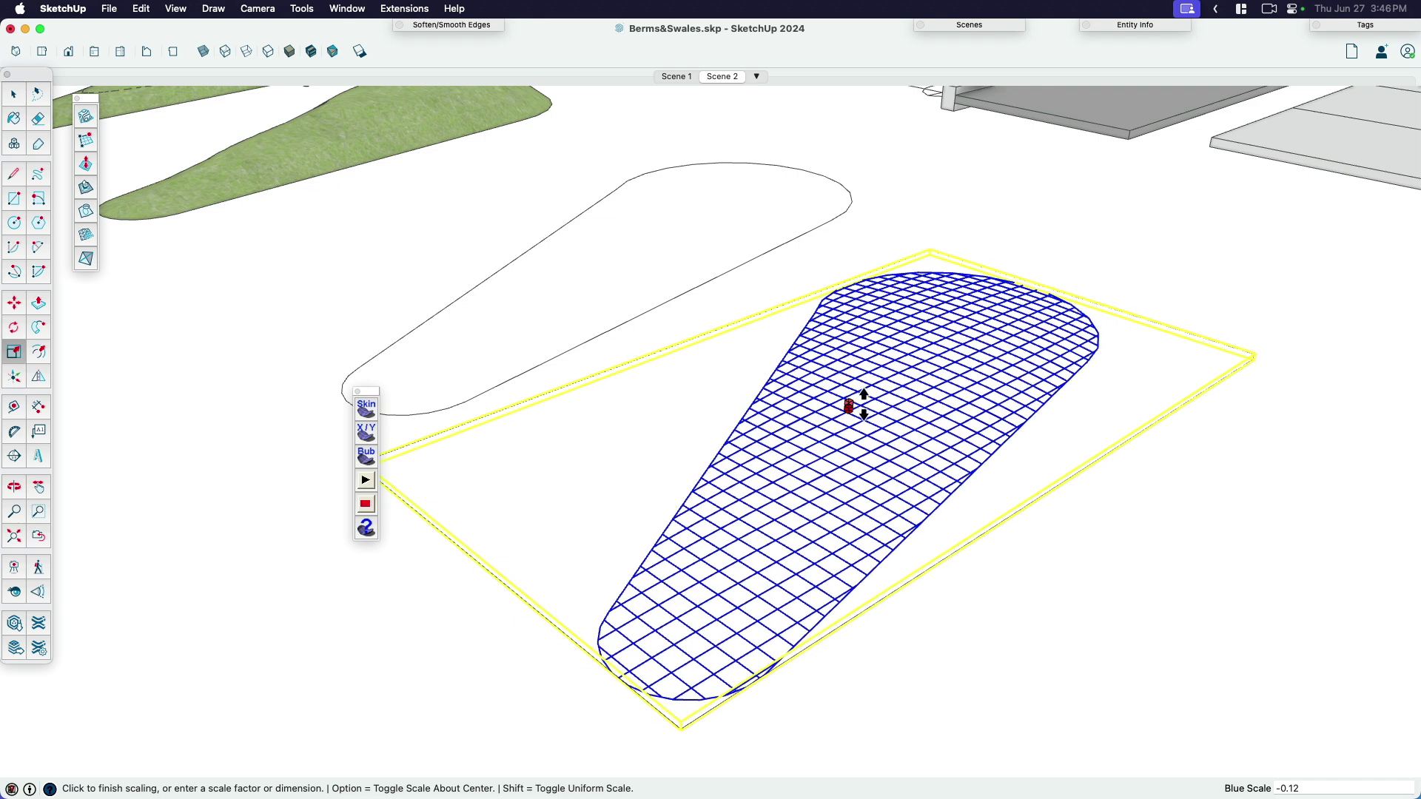
left_click(871, 421)
key("super+z")
key("space")
key("super+z")
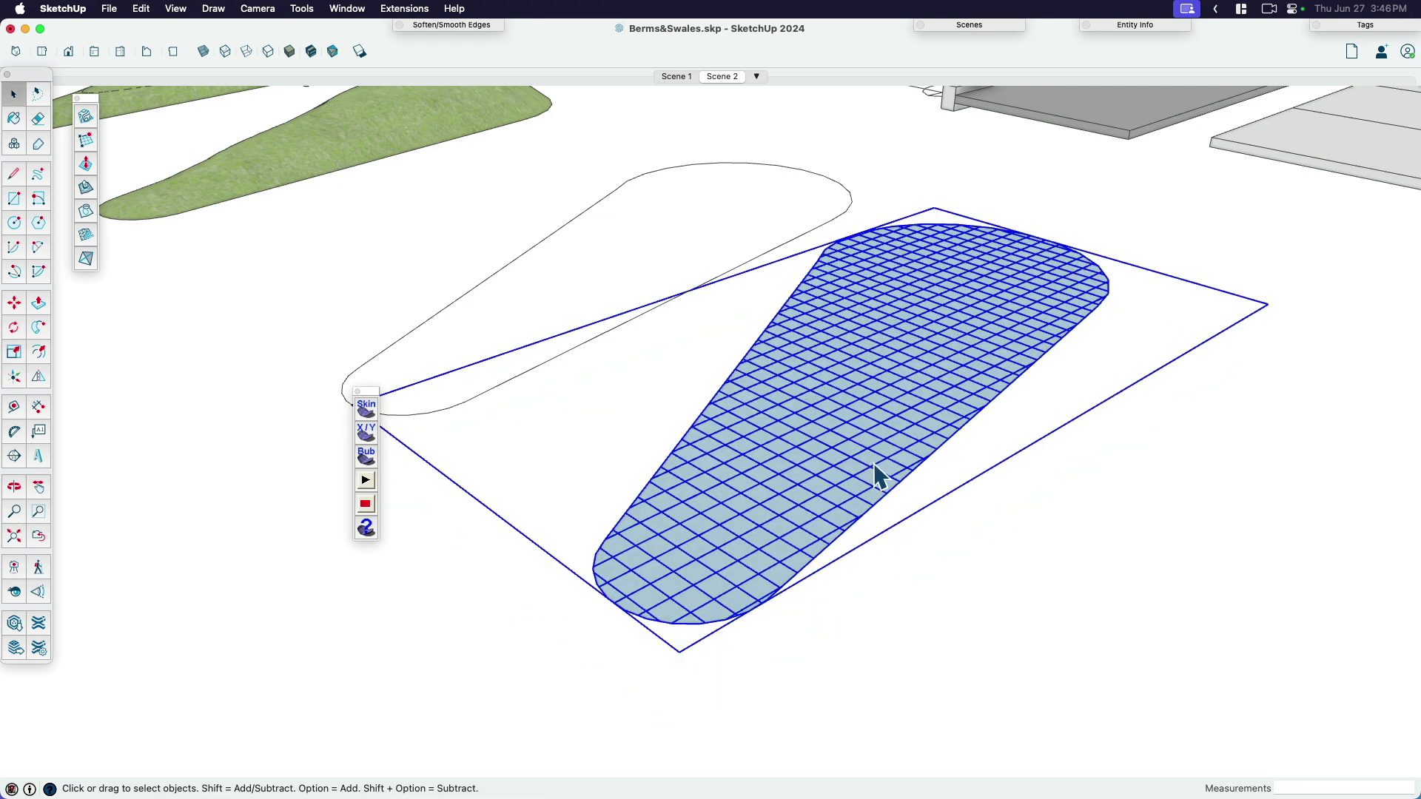
left_click(369, 454)
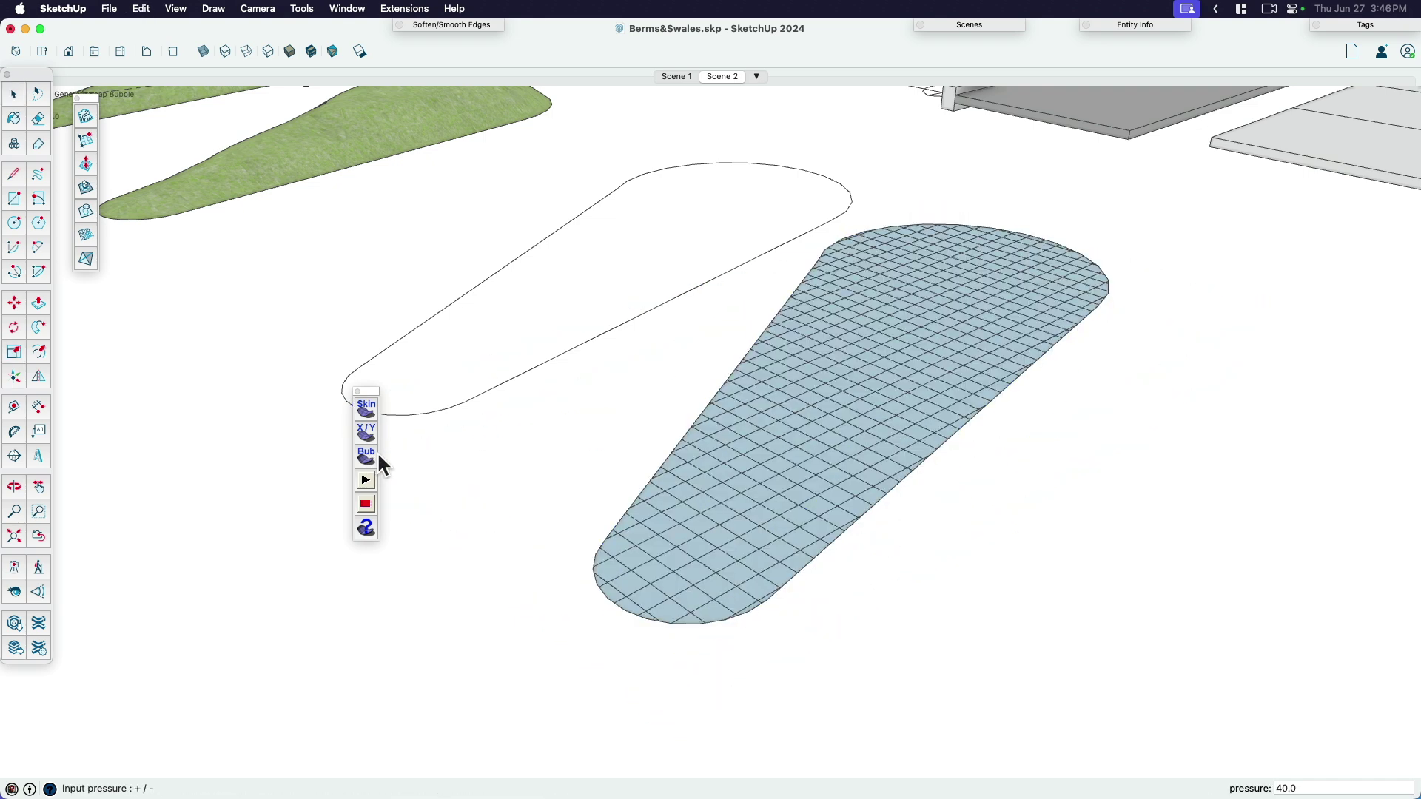
type("-")
key("Return")
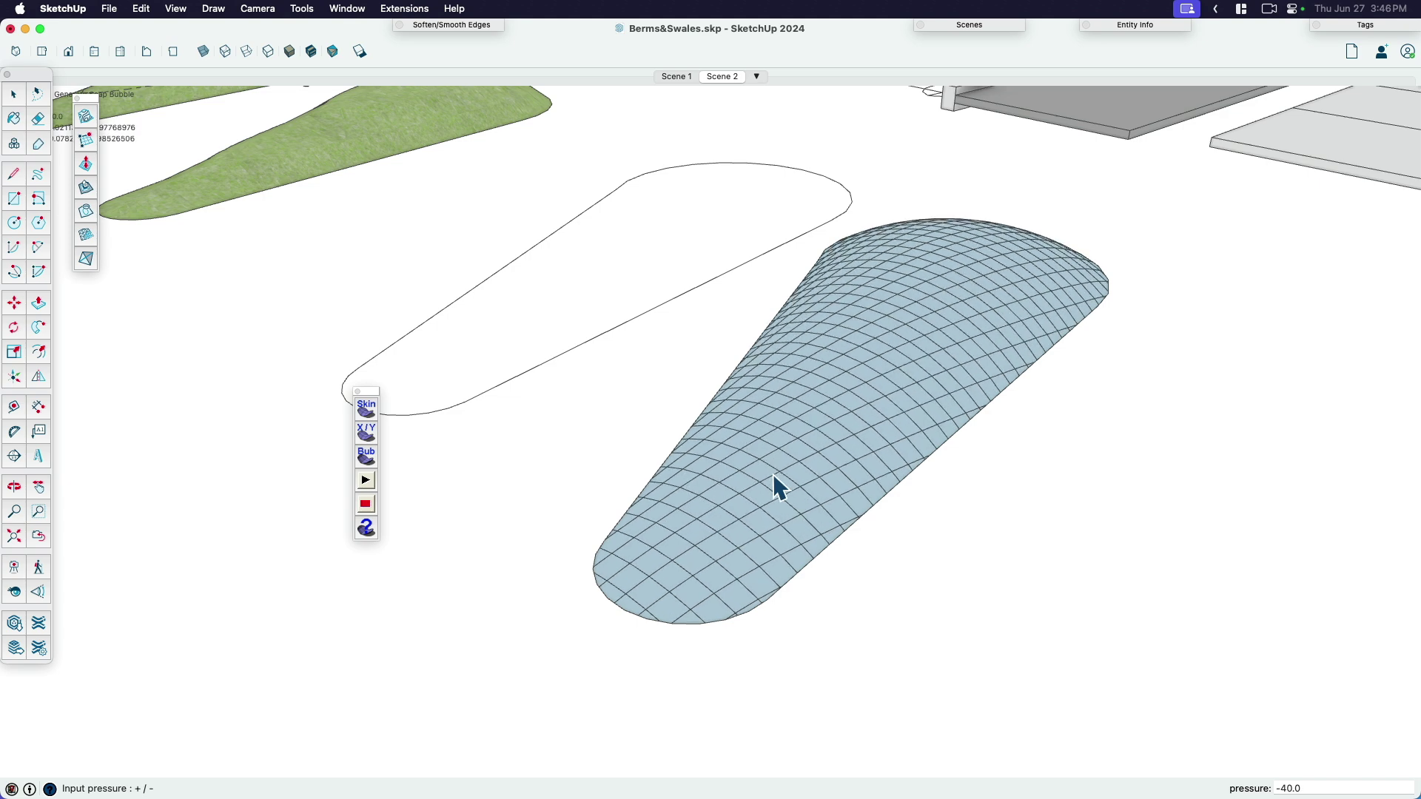
scroll(911, 390, "up", 3)
middle_click_drag(907, 393, 1033, 522)
key("ctrl+z")
Step: Reverse the mesh faces inside its group and reselect the group
double_click(790, 447)
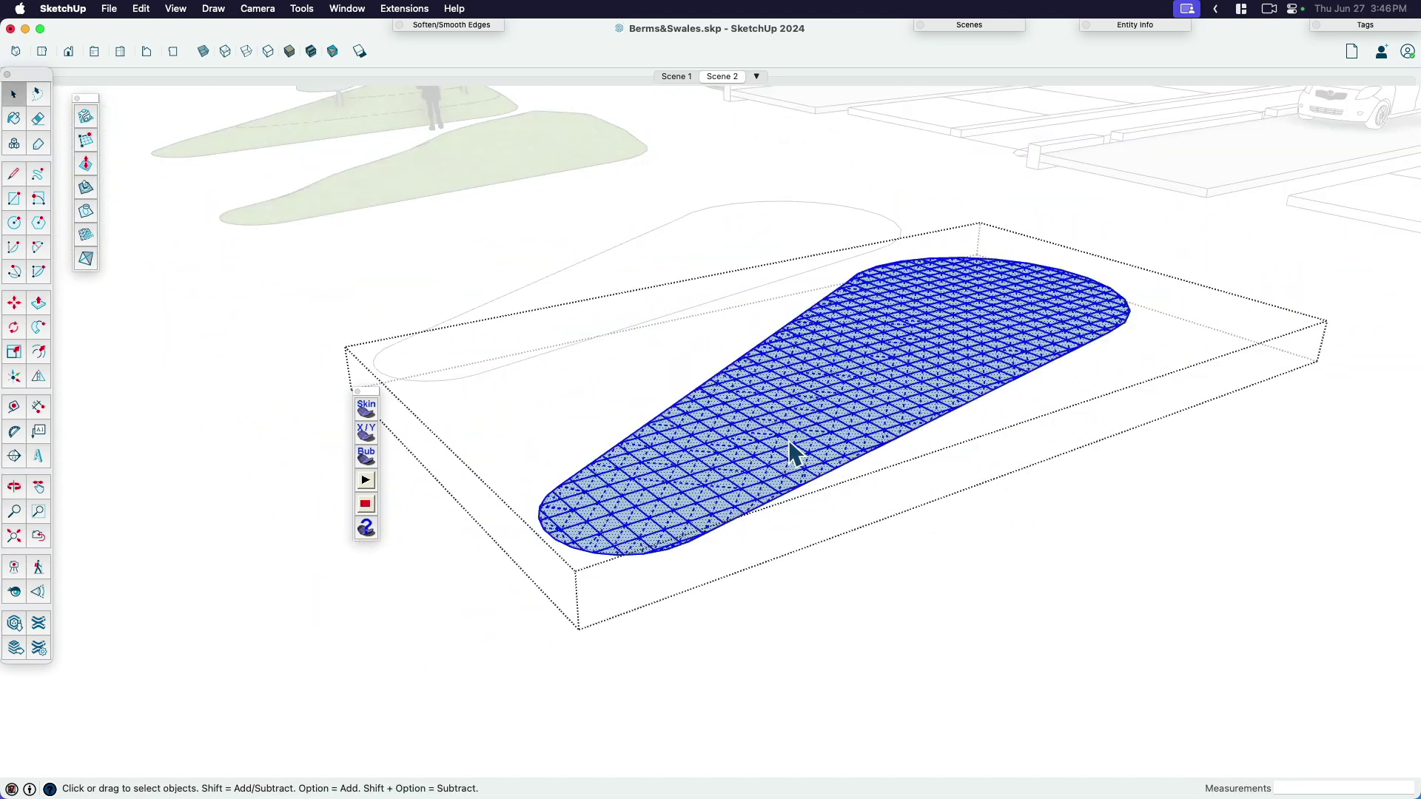
right_click(789, 438)
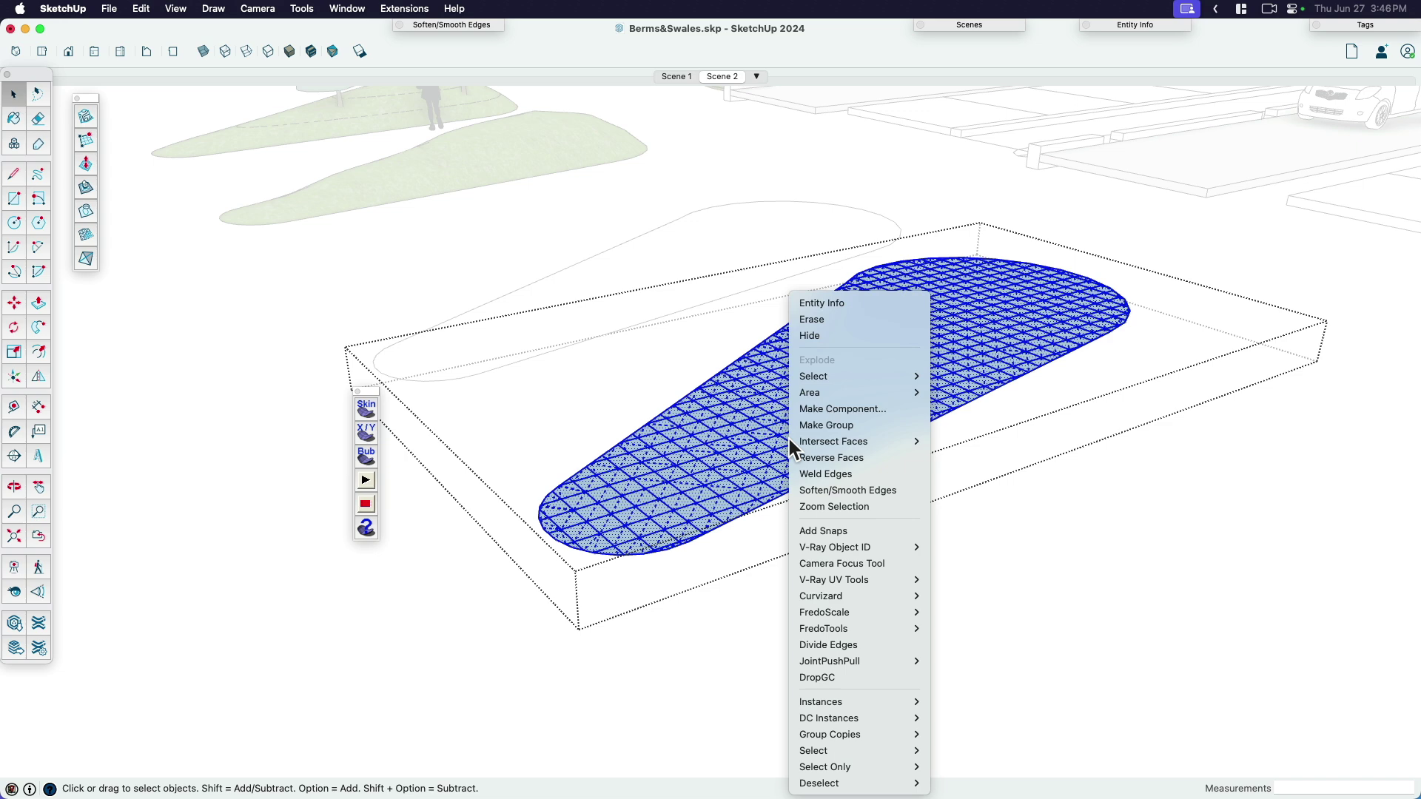
left_click(816, 458)
left_click(863, 607)
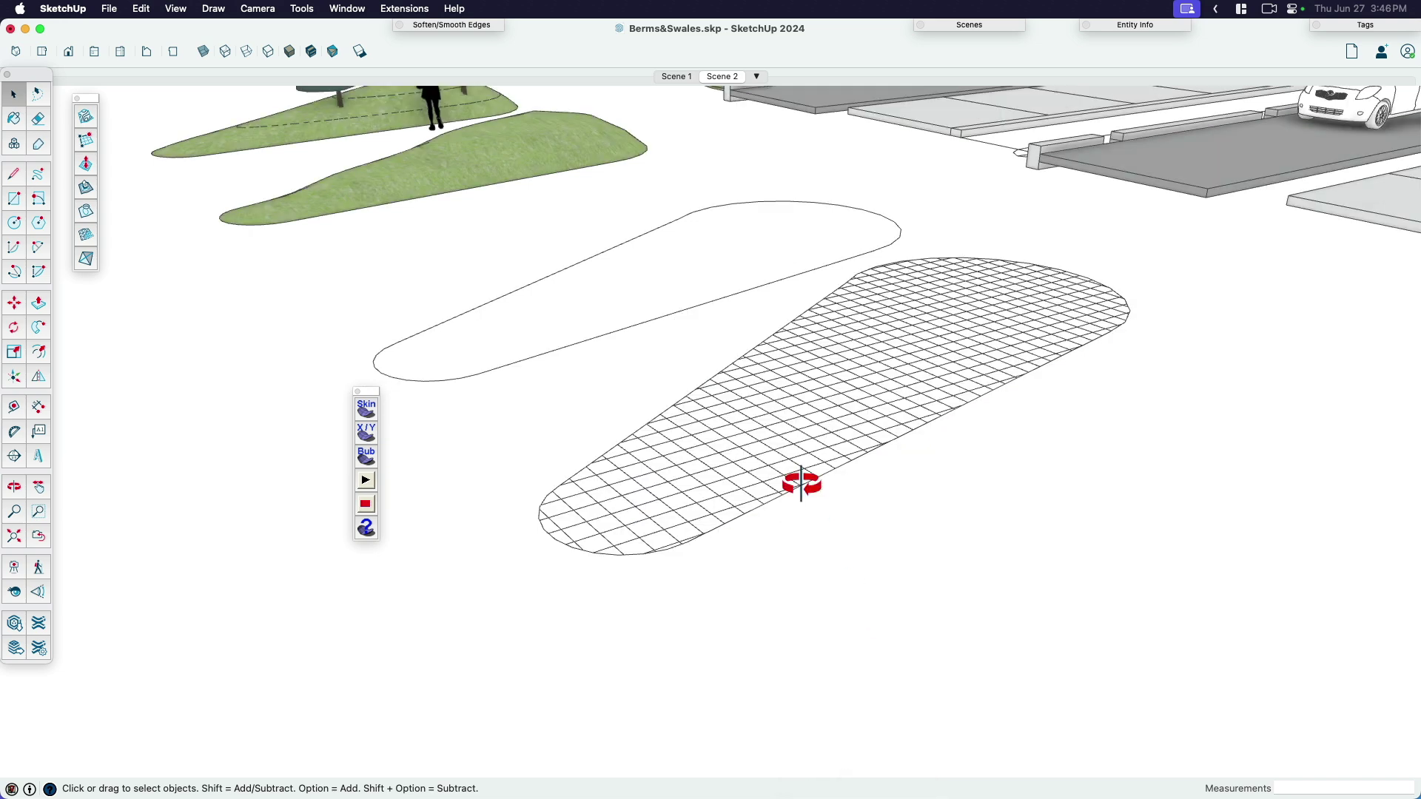
middle_click_drag(802, 485, 812, 571)
left_click(806, 498)
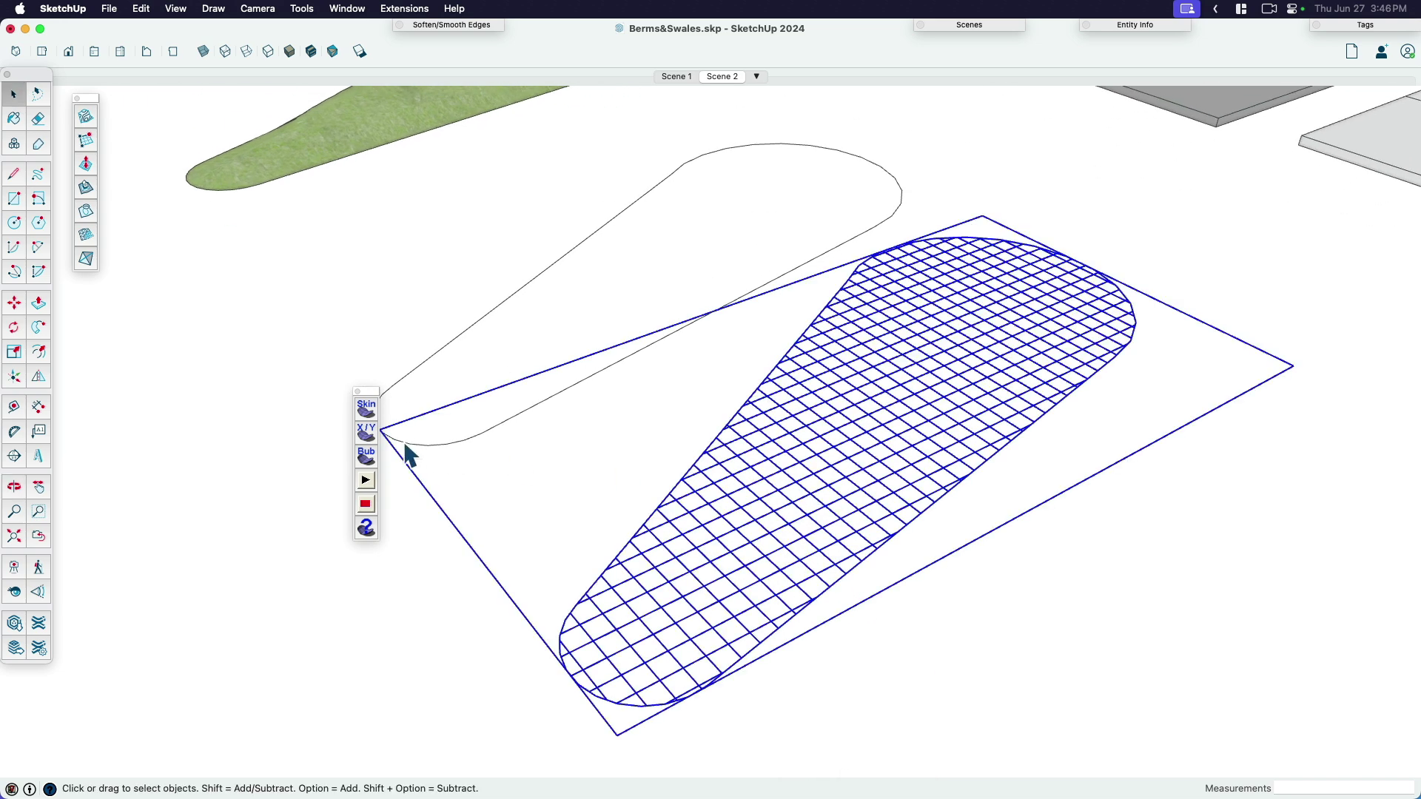
Step: Inflate the gridded mesh into a rounded mound with the Bub tool at the new pressure
left_click(366, 456)
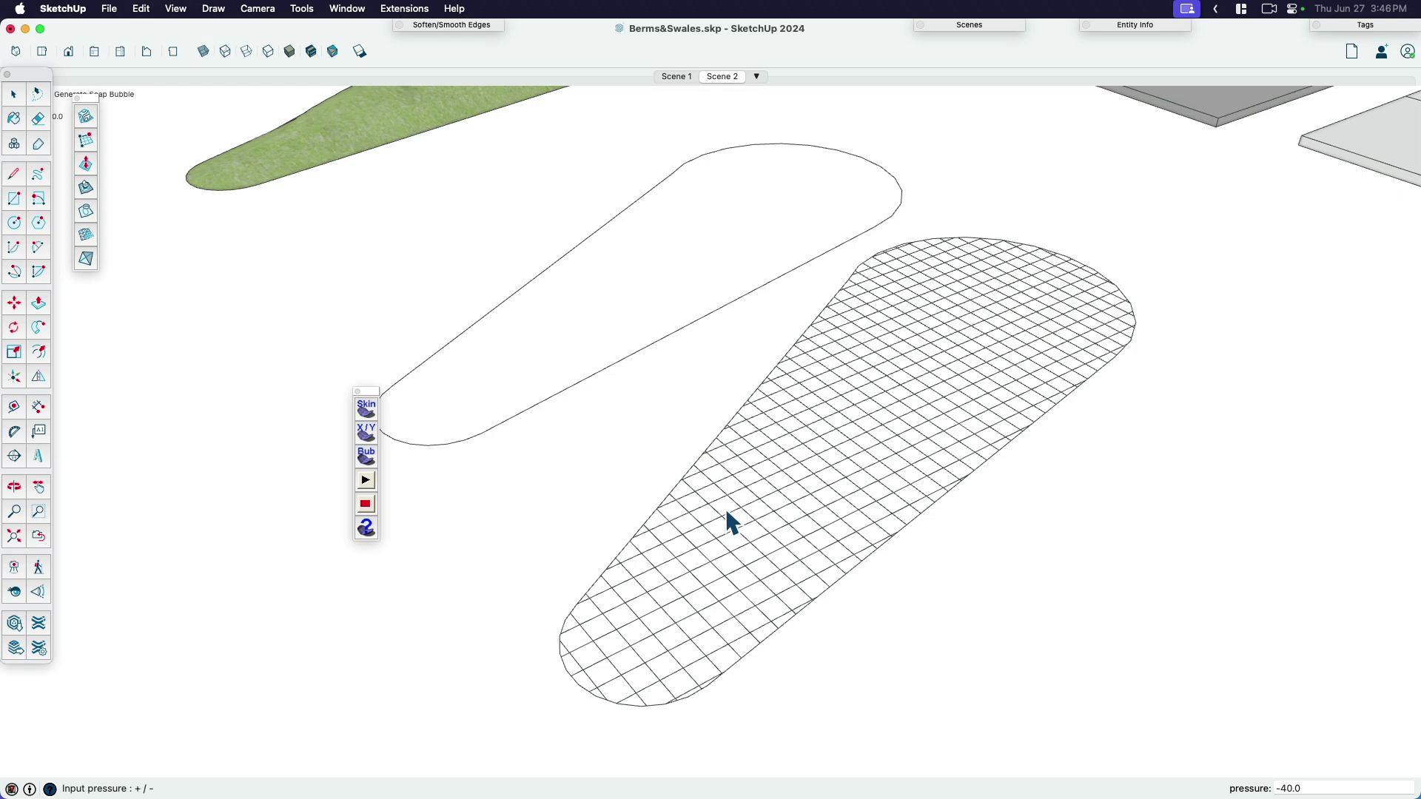
type("40")
key("Return")
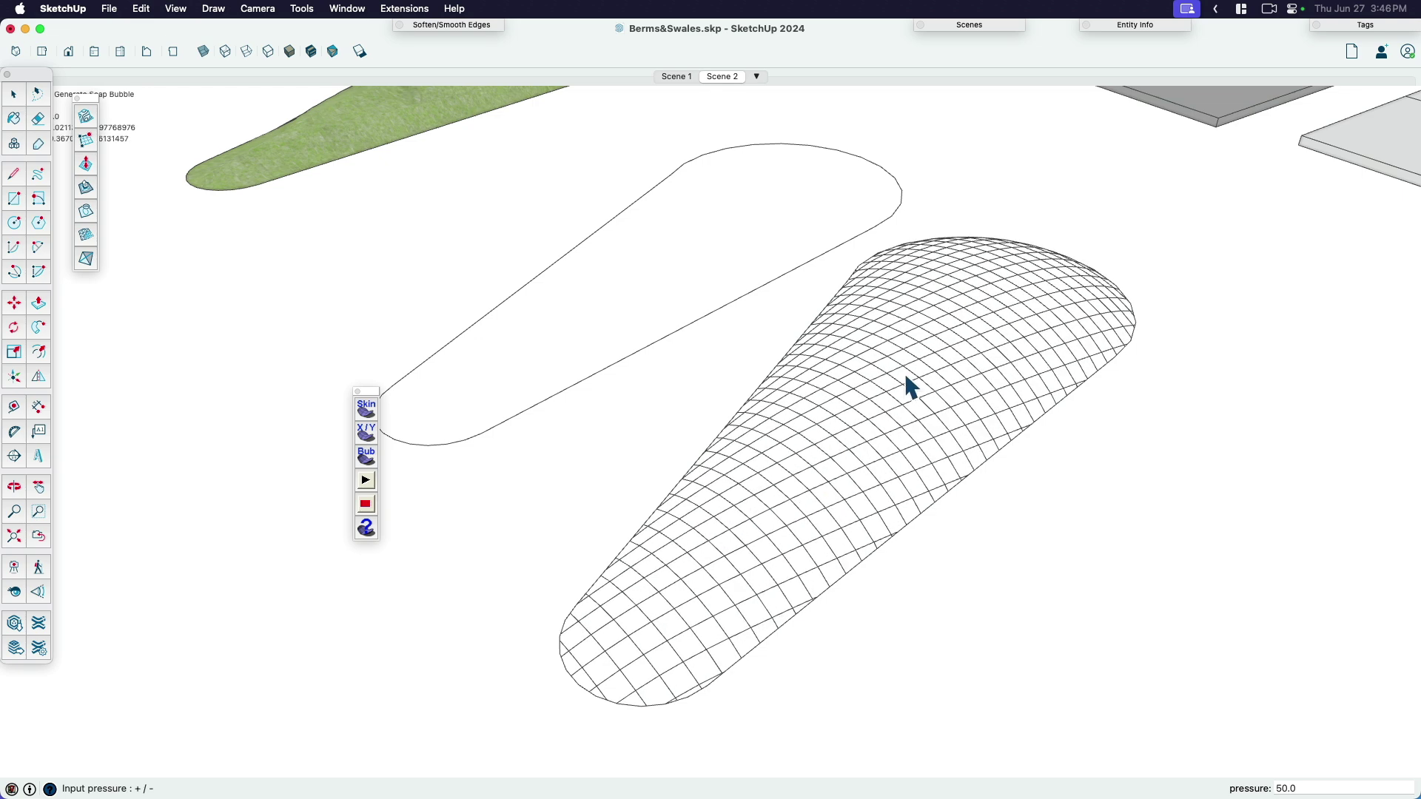
mouse_move(906, 376)
middle_mouse_down()
mouse_move(912, 444)
mouse_move(922, 250)
mouse_move(1047, 254)
mouse_move(1015, 245)
mouse_move(957, 301)
middle_mouse_up()
Step: Sample the hill's grass material, paint the berm with it, and view it from above
left_click(958, 301)
key("b")
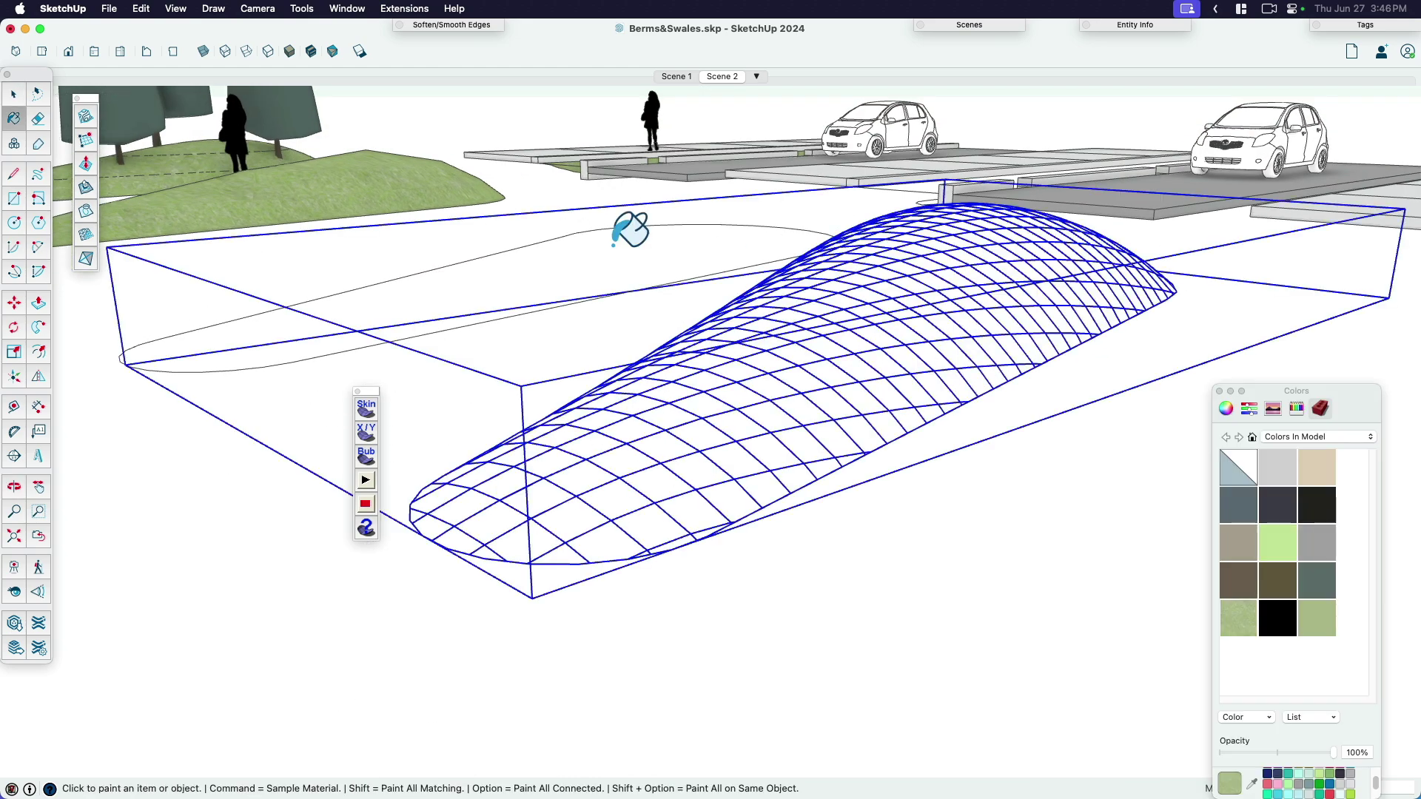
left_click(397, 175, "super")
left_click(920, 330)
key("space")
key("Escape")
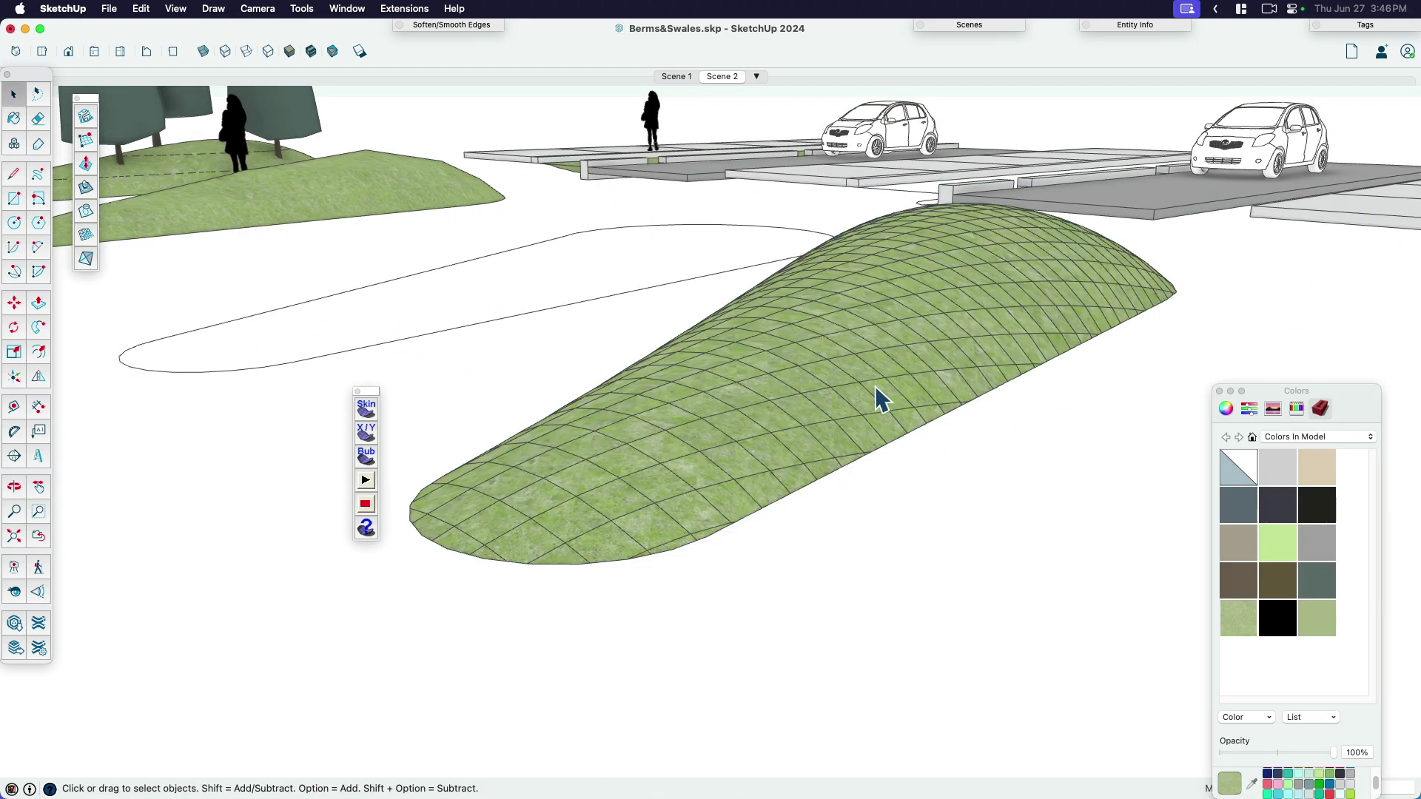
left_click(881, 400)
middle_click_drag(881, 400, 1046, 502)
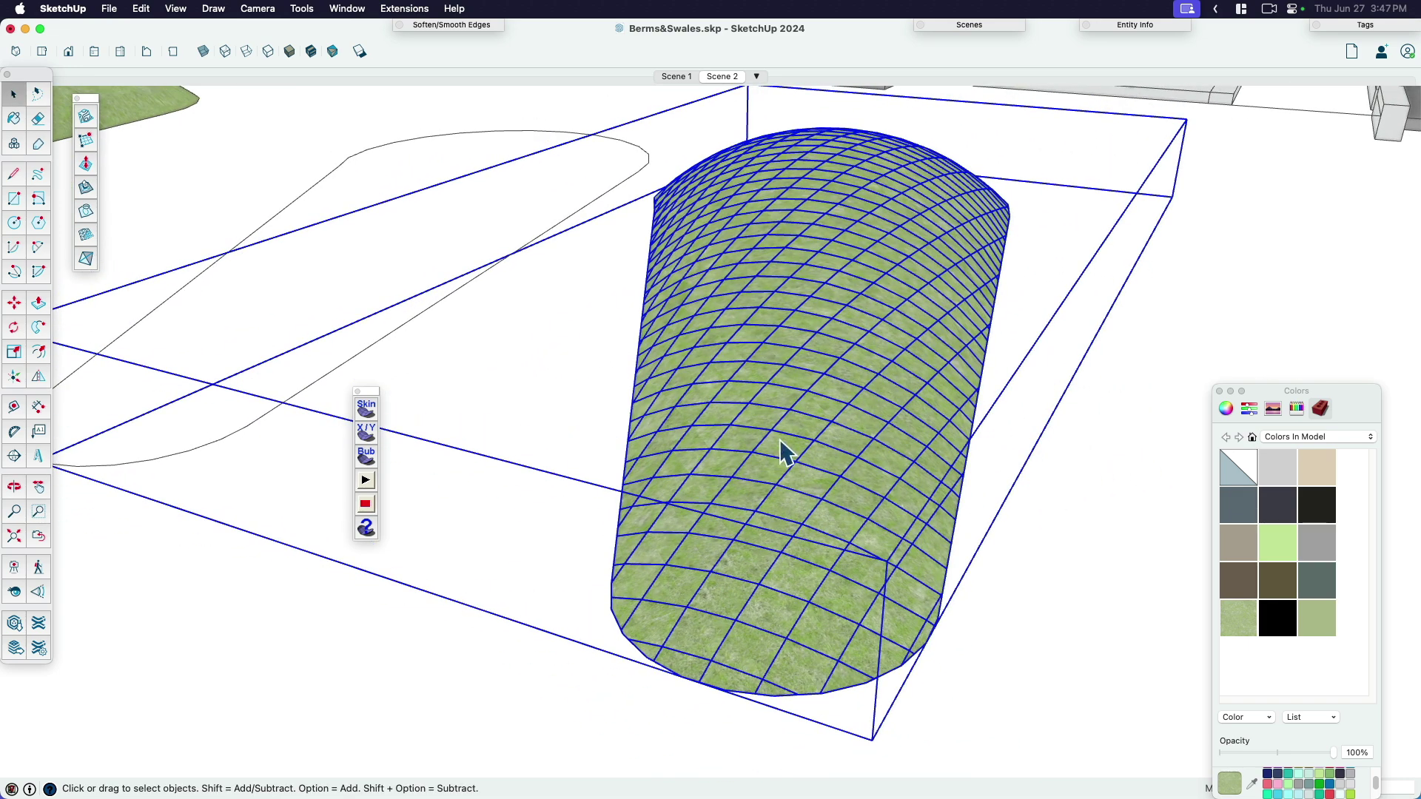
Step: Uncheck Soften coplanar in Soften/Smooth Edges so the berm's mesh lines disappear
left_click(451, 24)
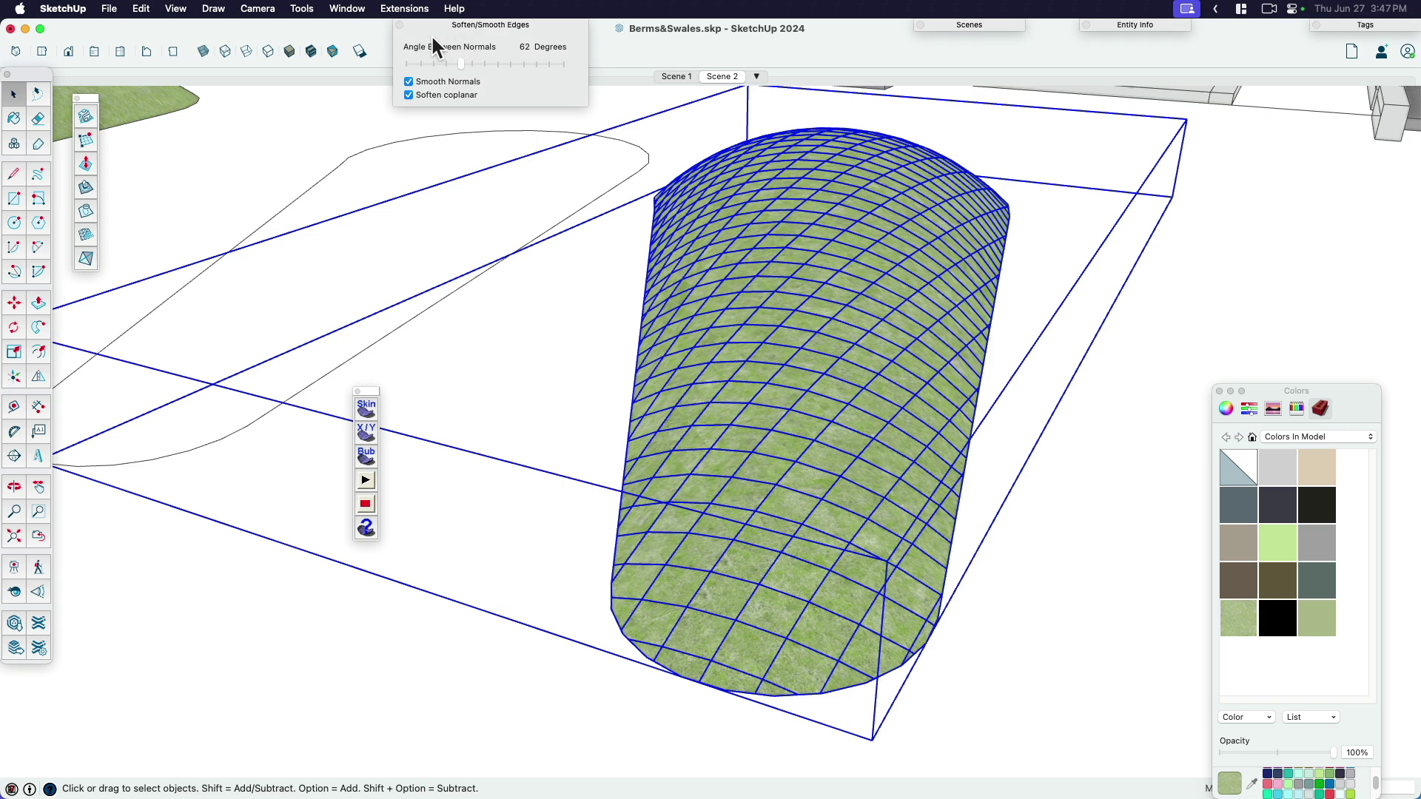
left_click(408, 94)
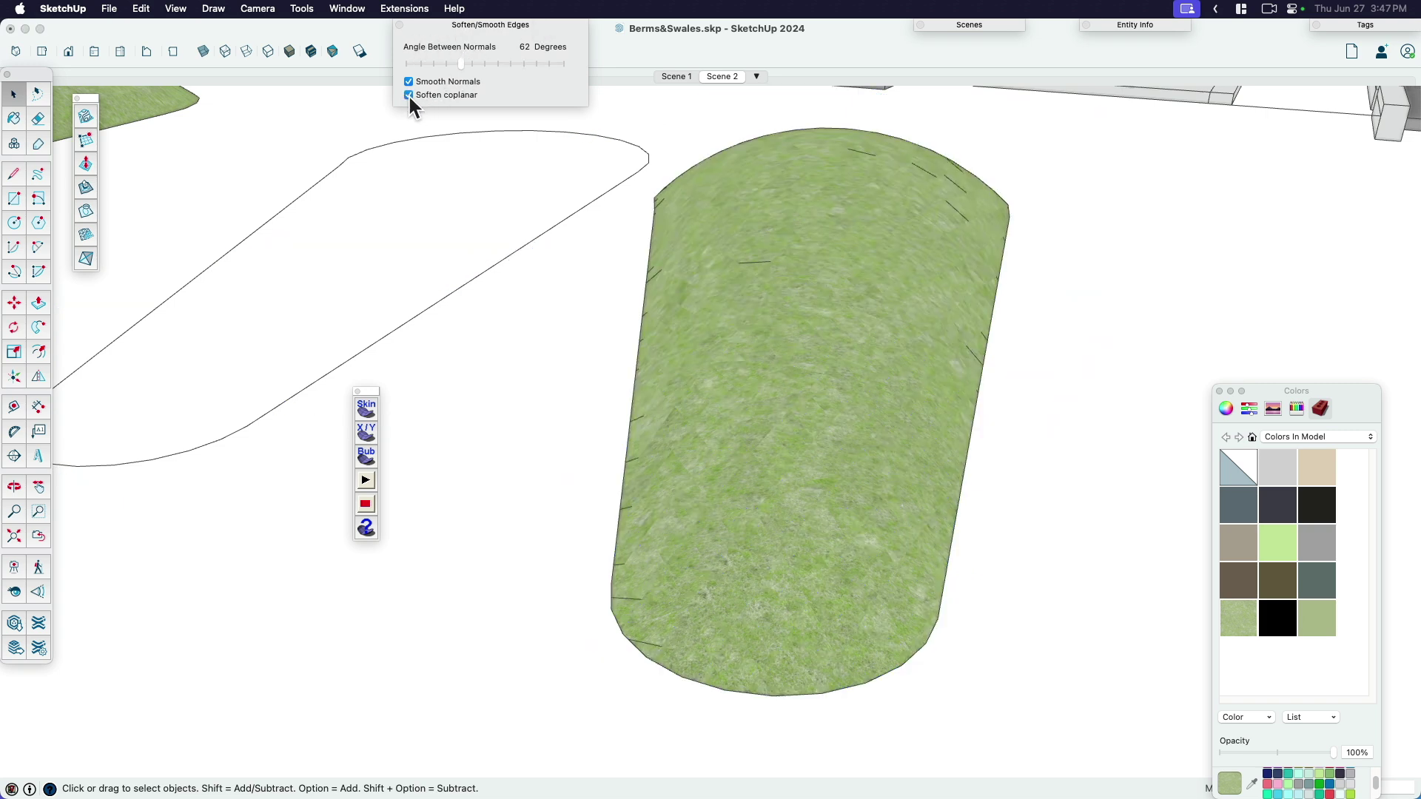
left_click(473, 24)
Step: Orbit around the smoothed berm, move the extension toolset aside, and close the colour picker
middle_click_drag(629, 333, 761, 411)
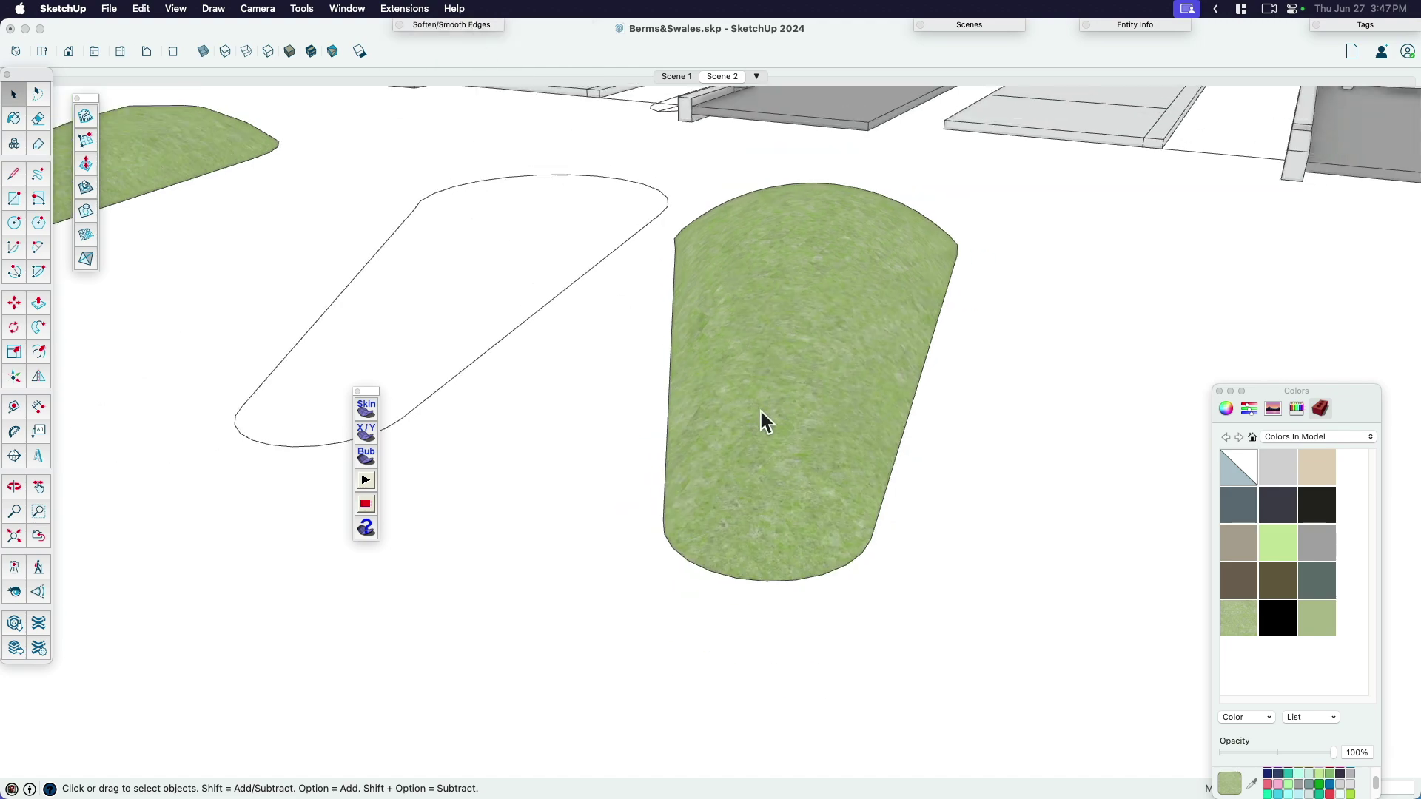
left_click(761, 412)
middle_click_drag(970, 412, 778, 453)
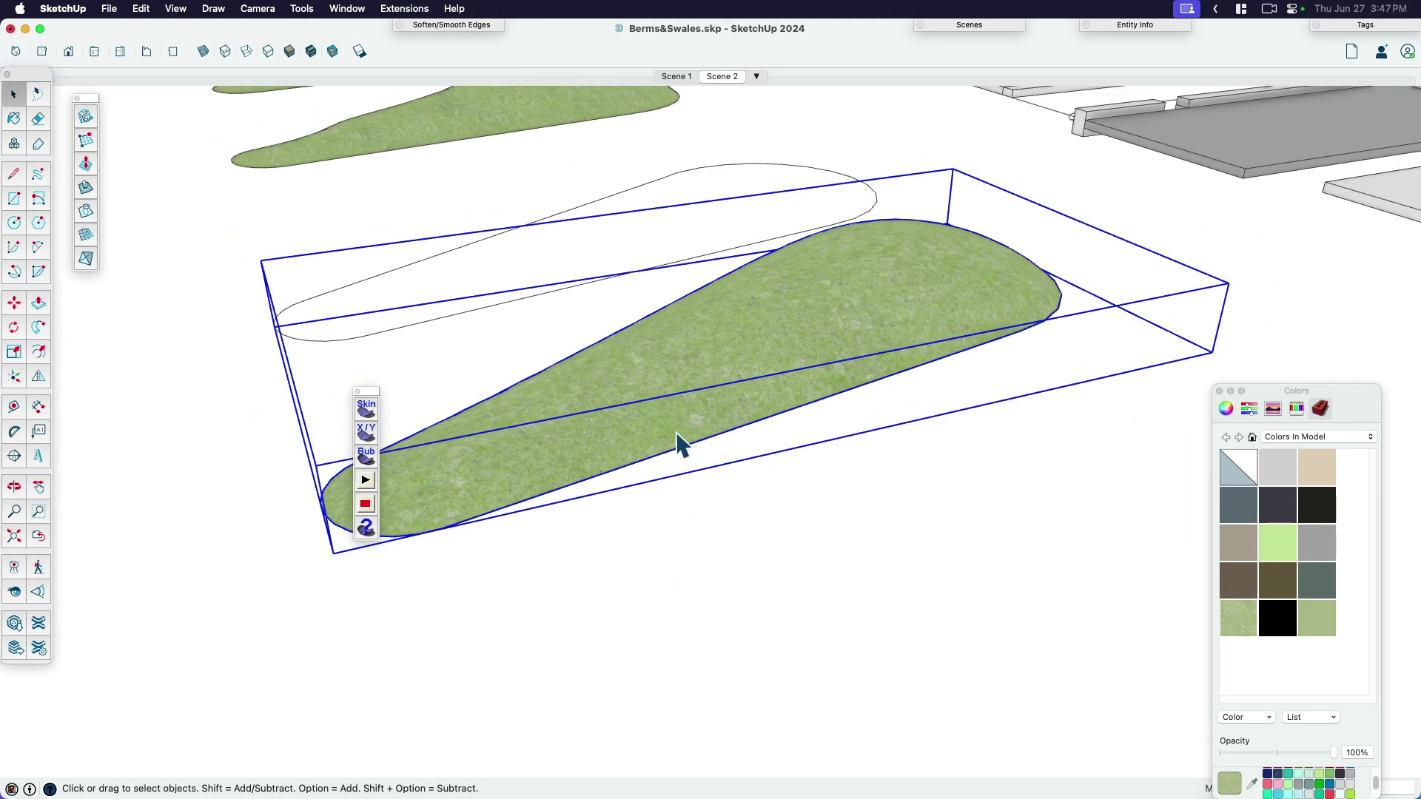
left_click_drag(378, 403, 128, 103)
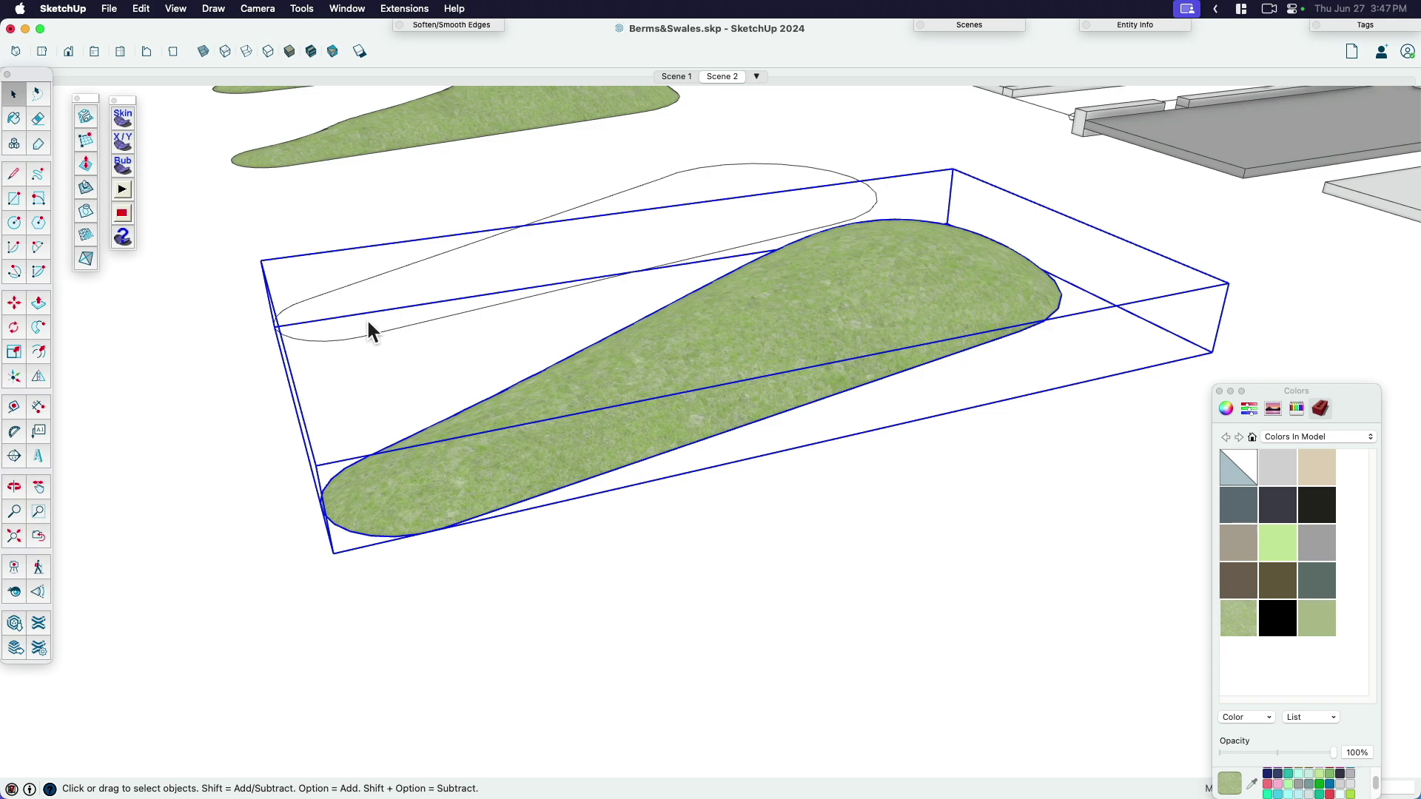
left_click(1360, 374)
left_click(1219, 391)
middle_click_drag(1037, 459, 860, 460)
left_click(810, 424)
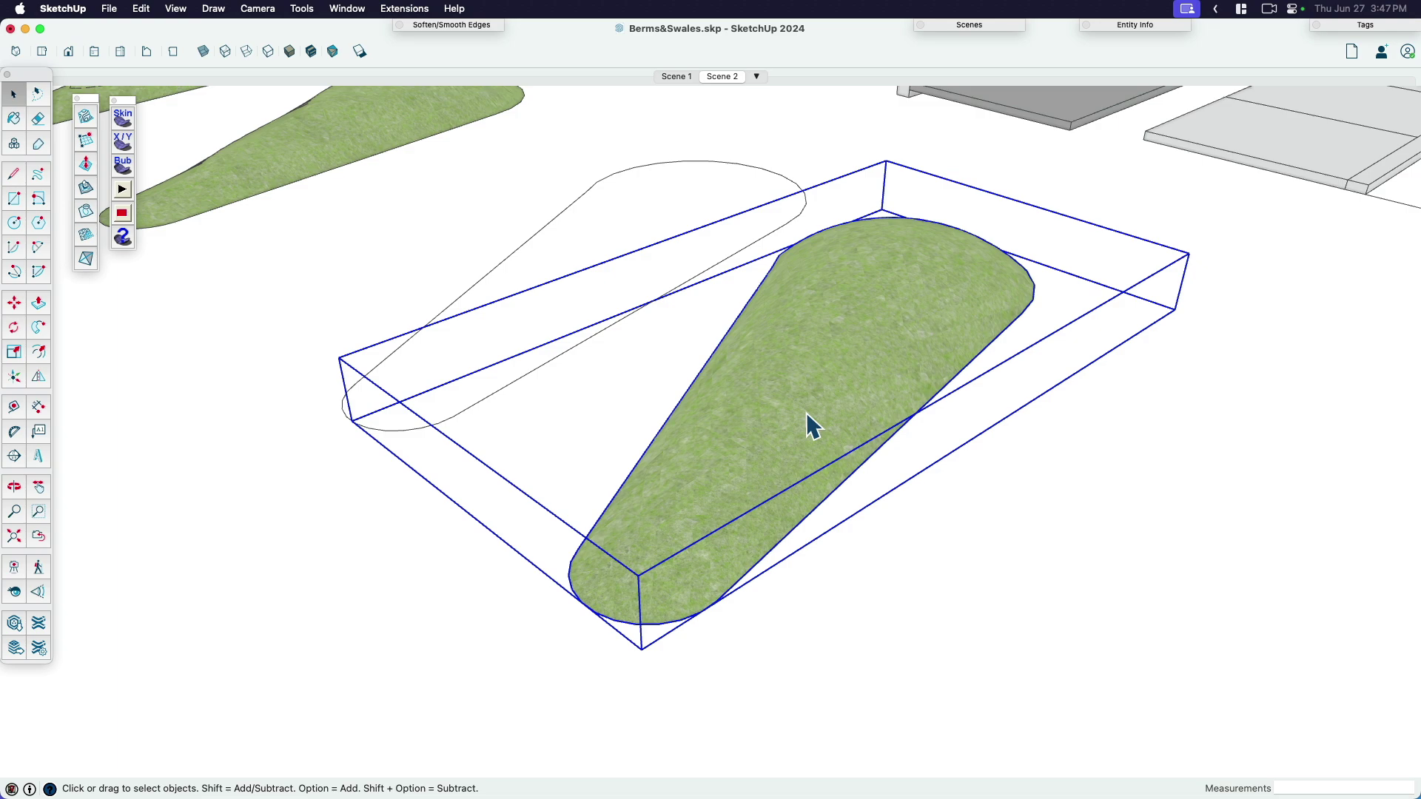
middle_click_drag(808, 415, 637, 476)
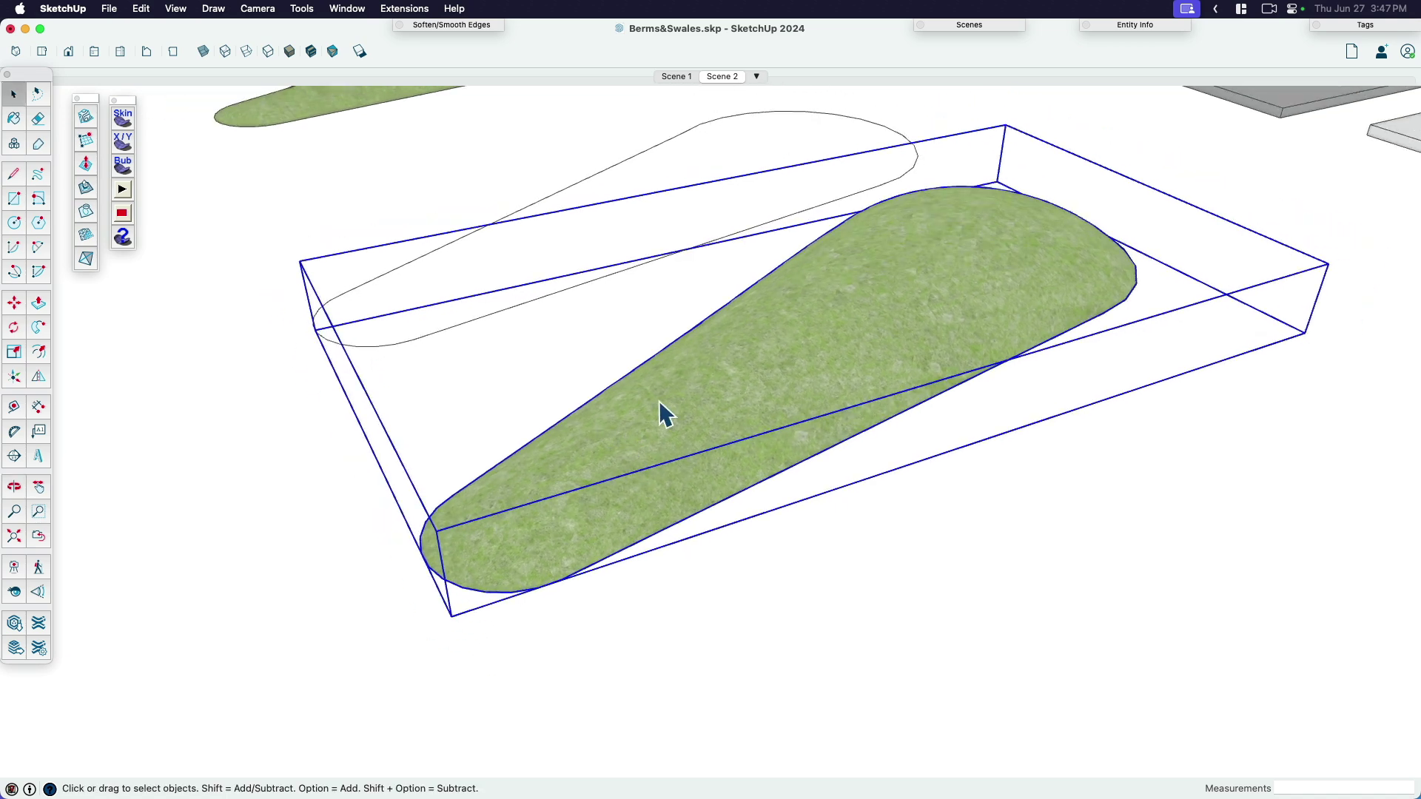
Step: Generate contour lines on the berm at 1' spacing with the Contours extension
left_click(403, 9)
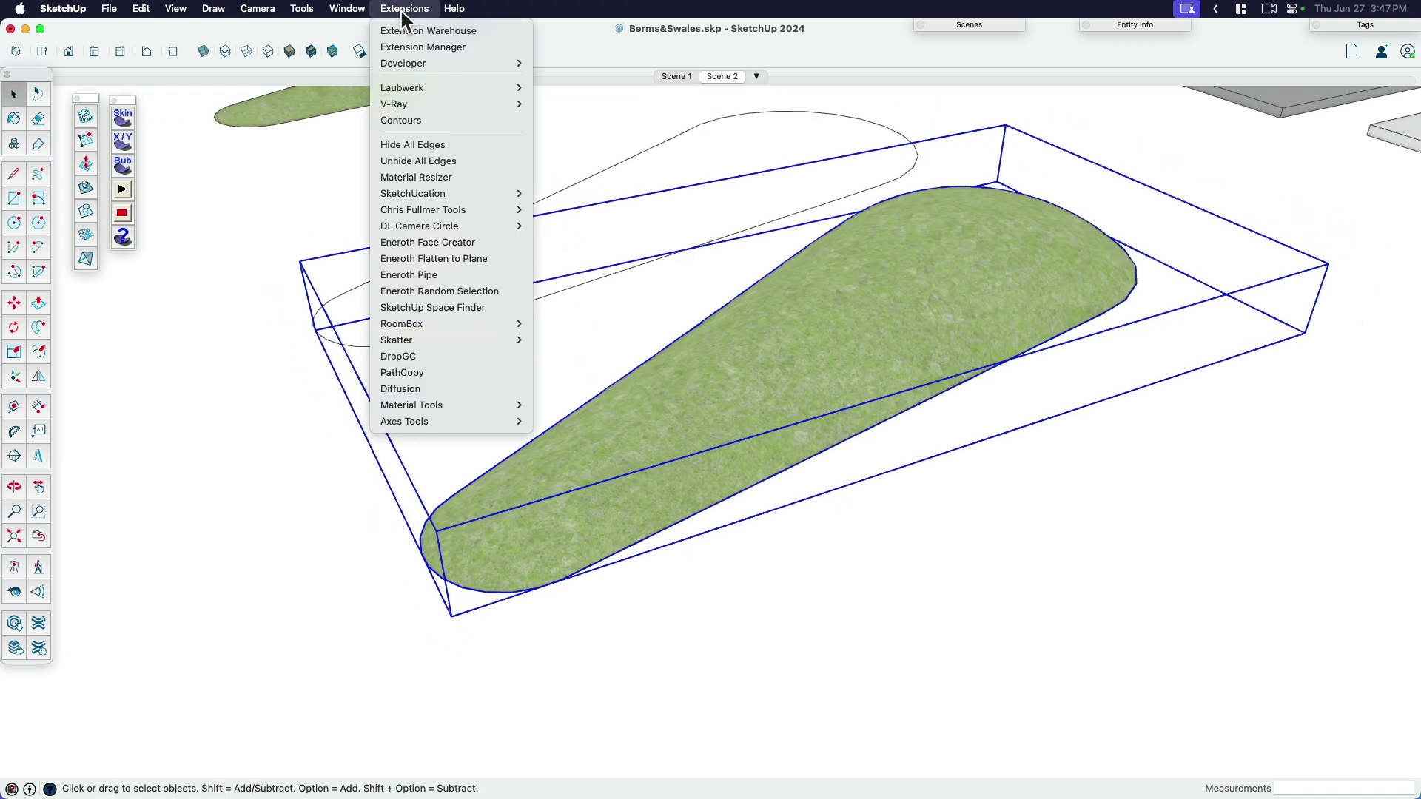
left_click(411, 124)
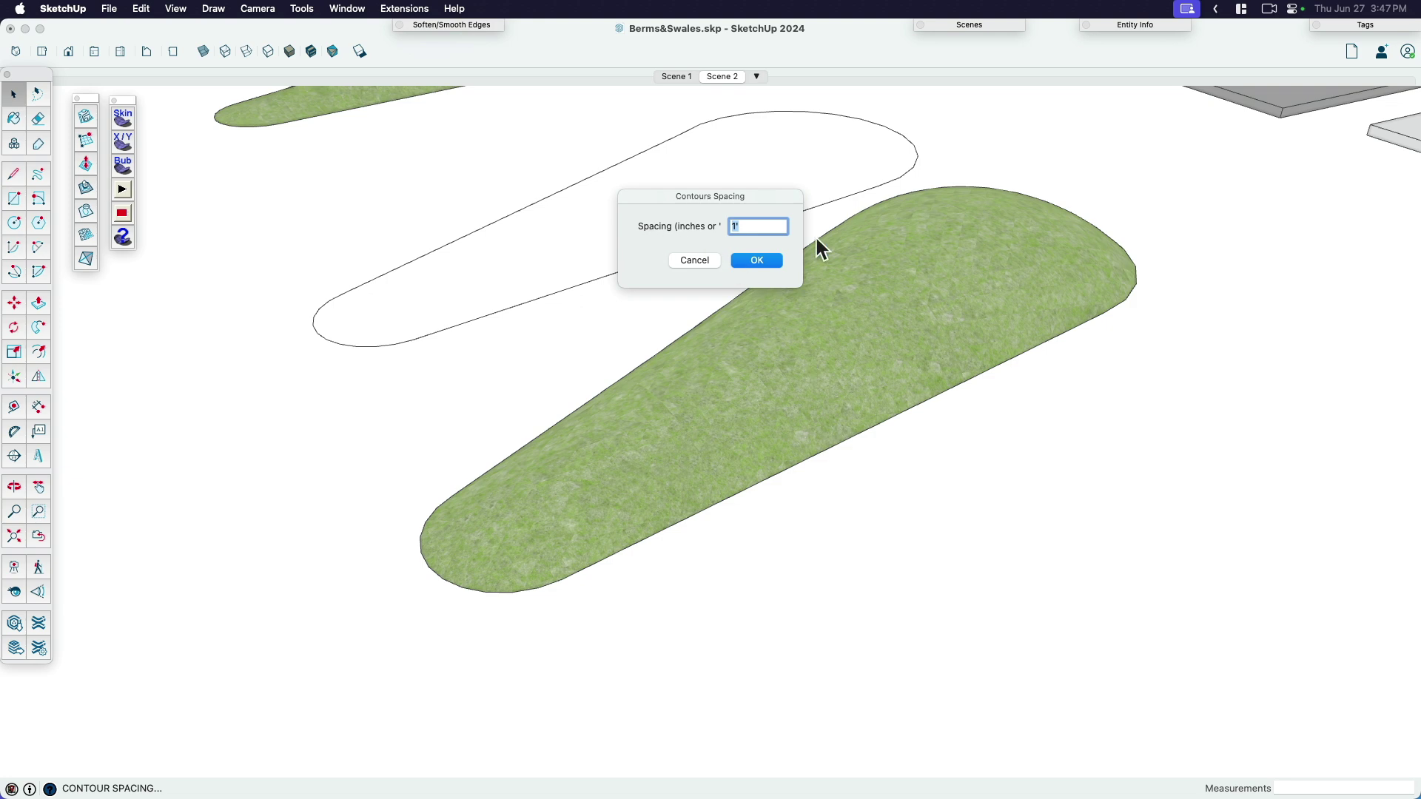
left_click(759, 259)
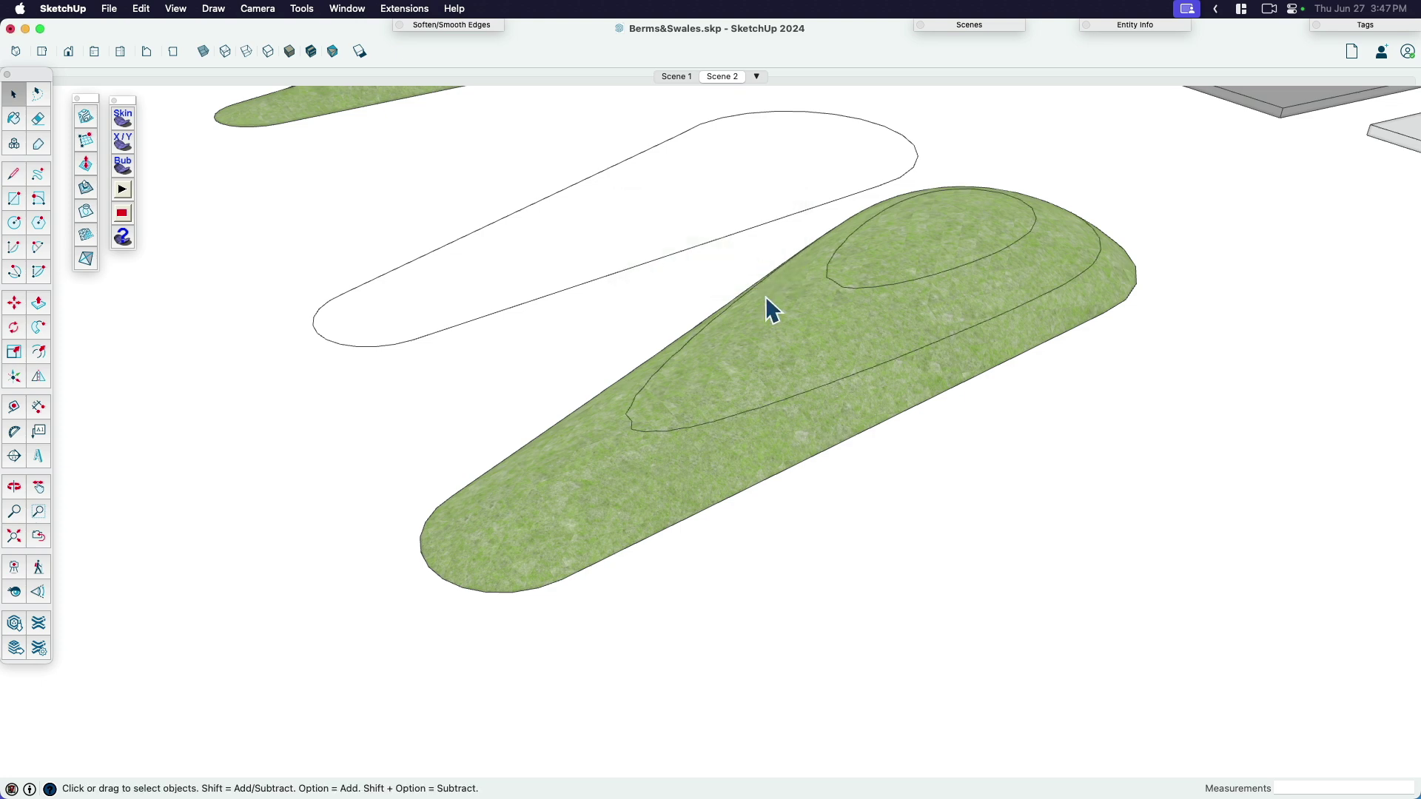
left_click(769, 421)
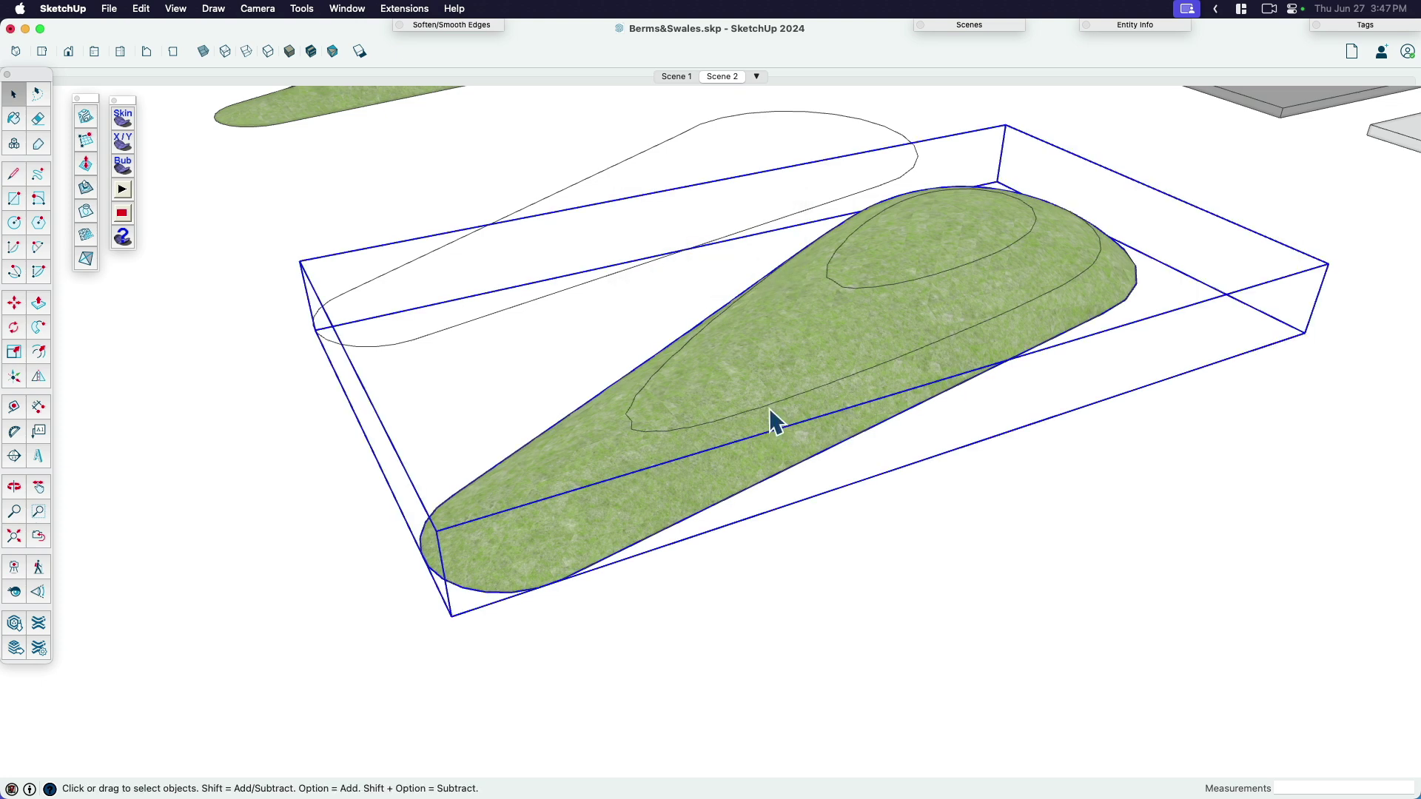
left_click(1366, 25)
Step: Delete tag CONT-9528458, reassigning its contours to the dashed CONT-9525774 tag
right_click(1361, 106)
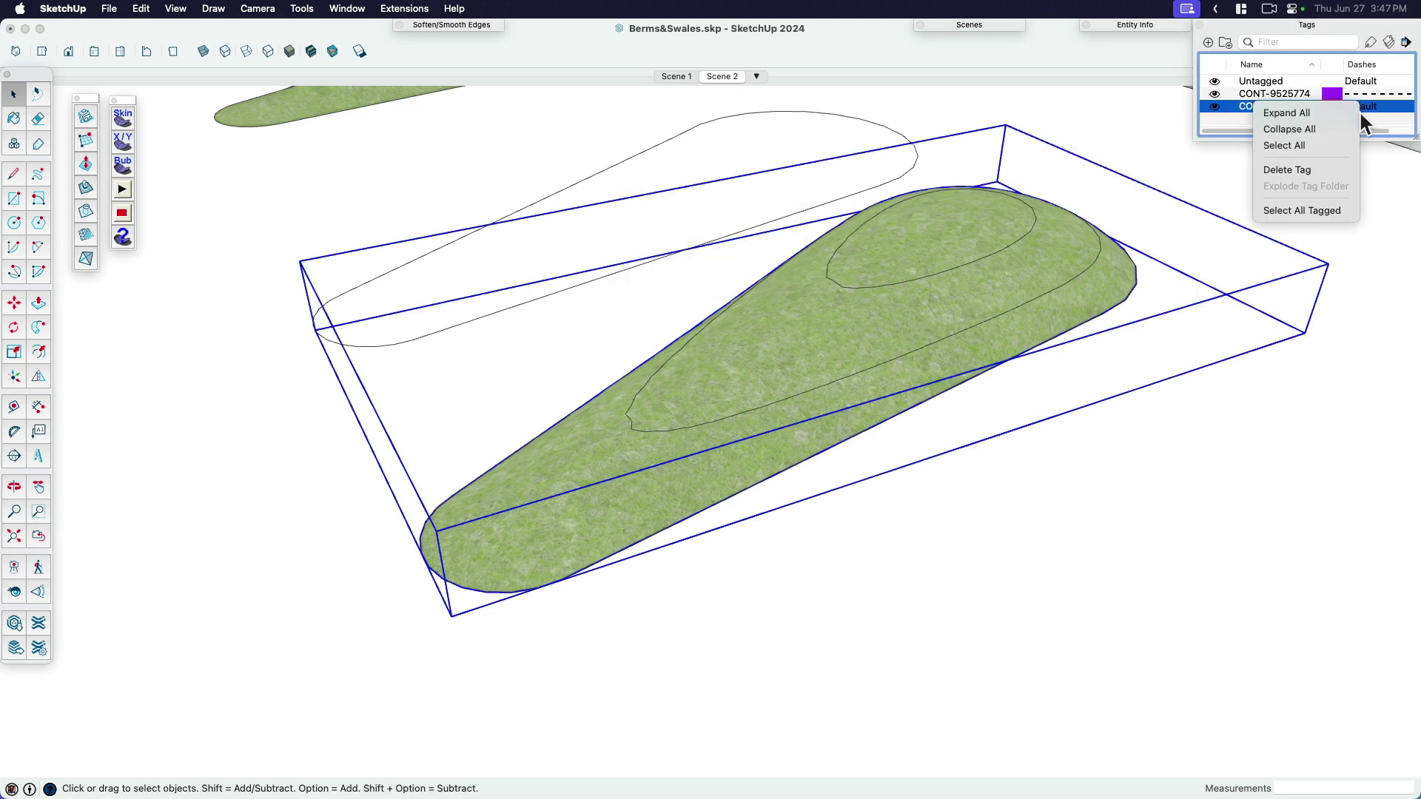
left_click(1280, 174)
left_click(714, 271)
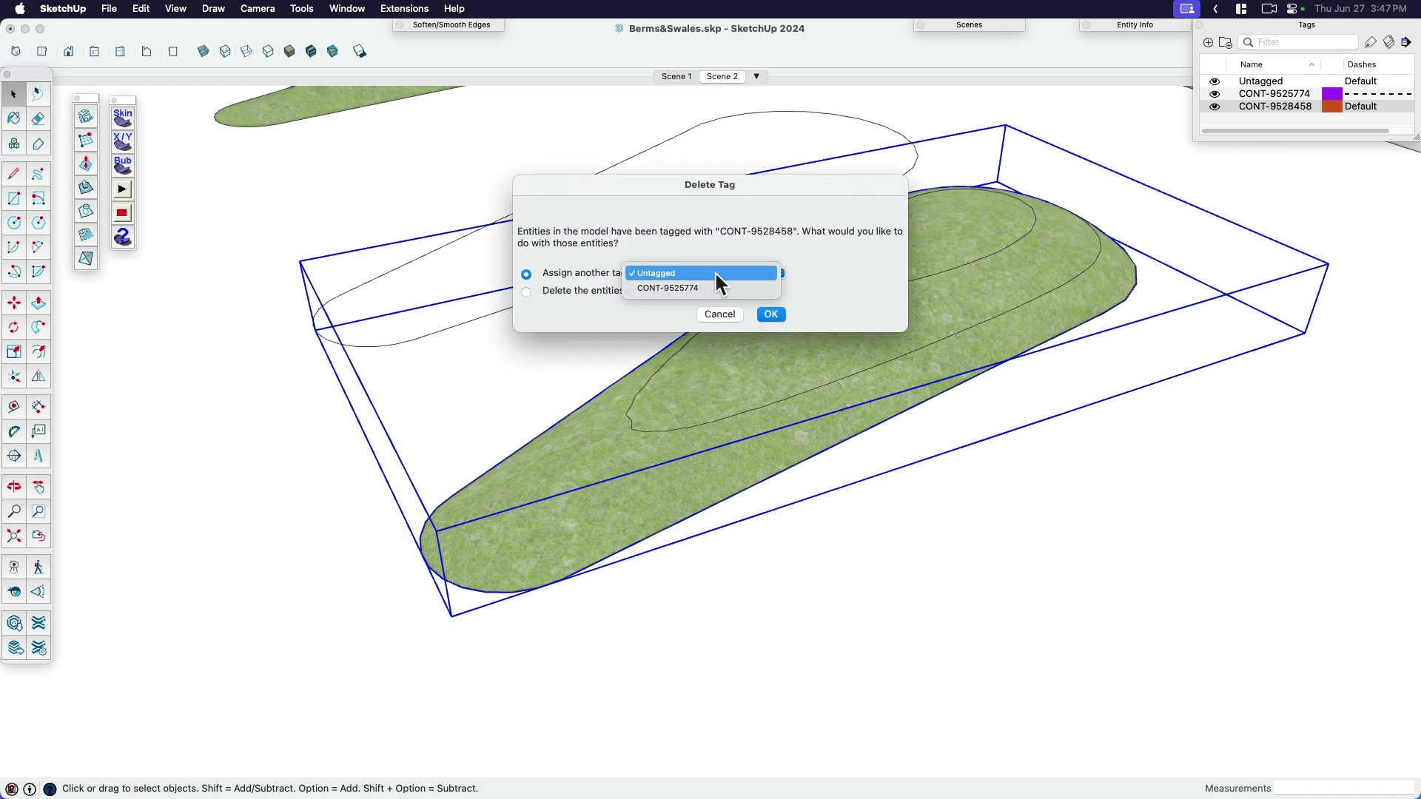
left_click(739, 299)
left_click(774, 314)
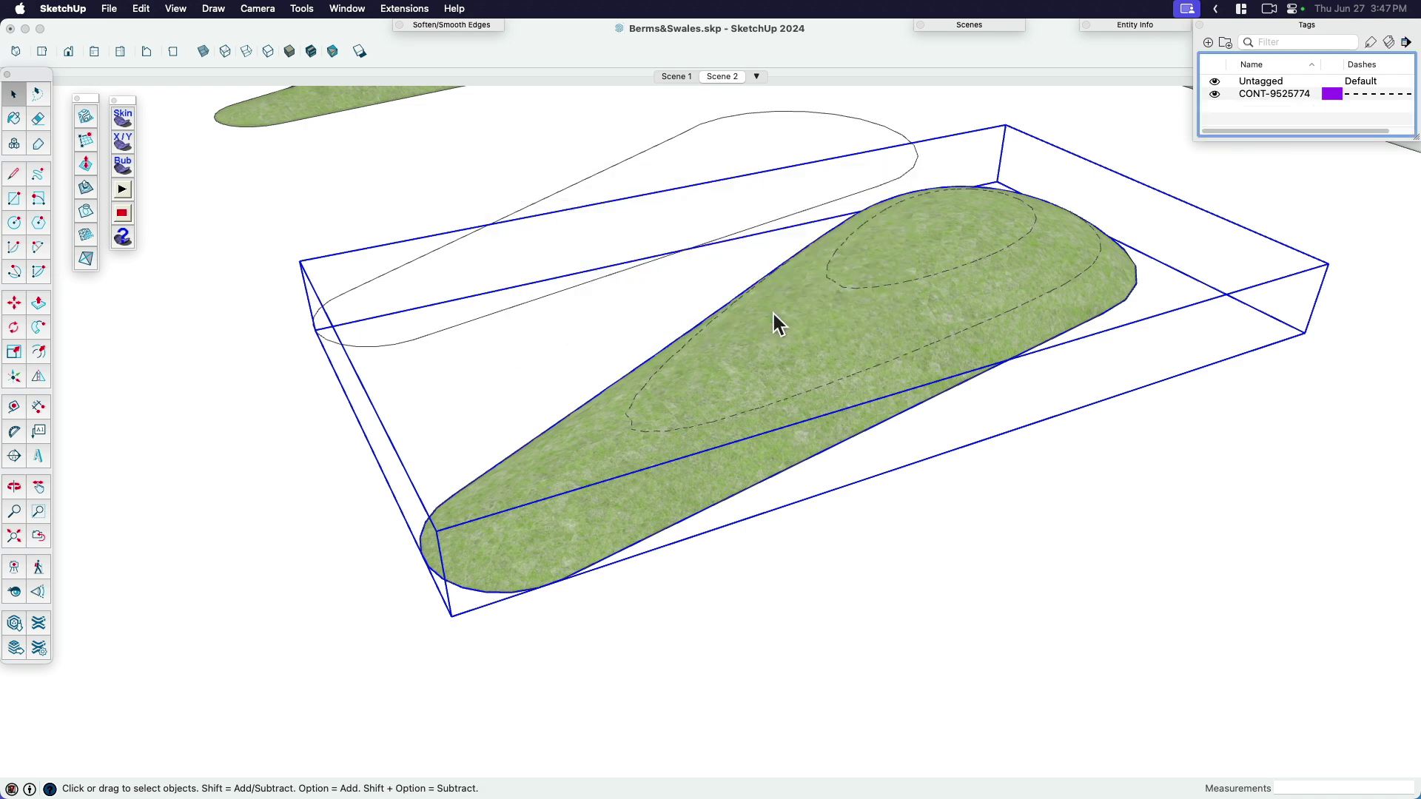
left_click(1290, 24)
Step: Check the contours in Hidden Line style, then return to textured display and orbit the berm
left_click(269, 48)
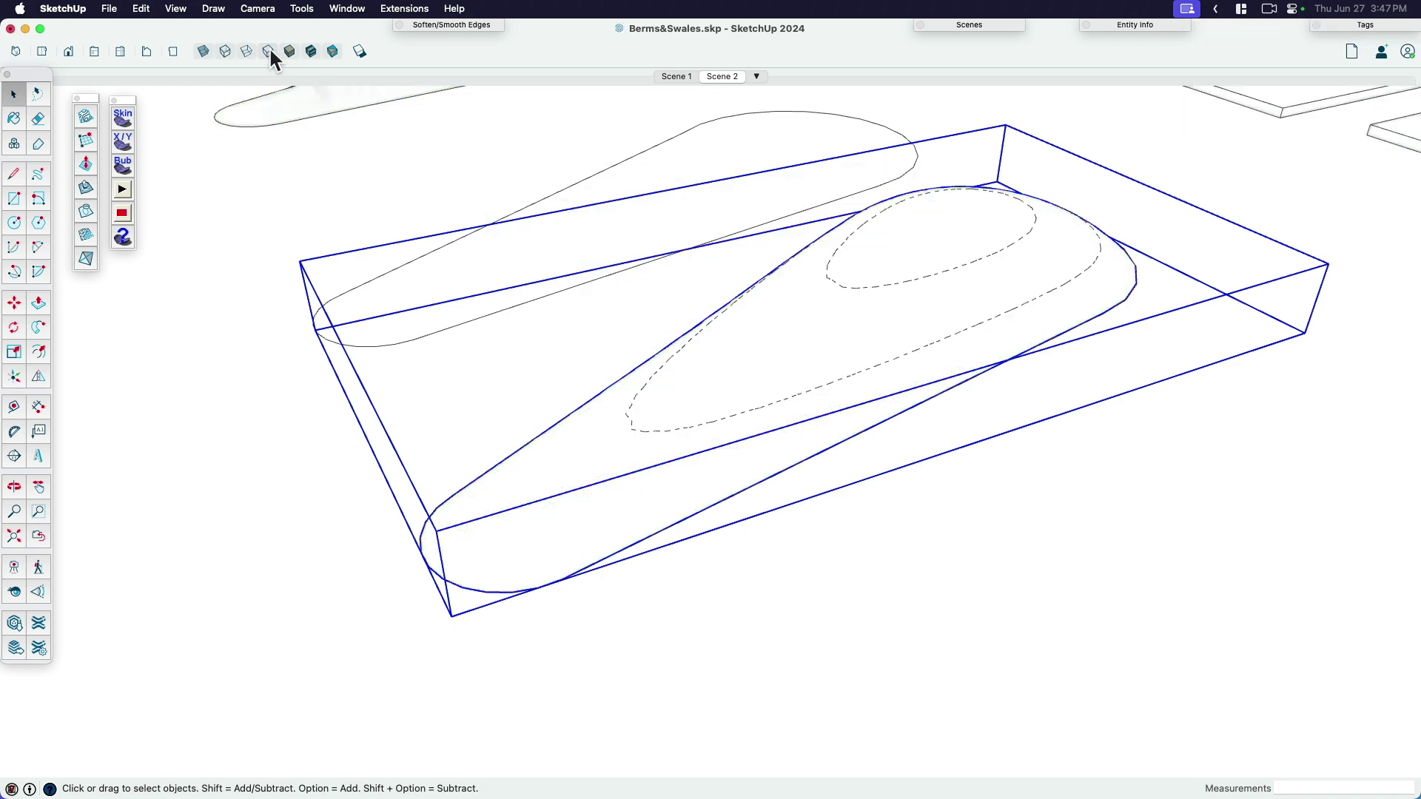
left_click(311, 51)
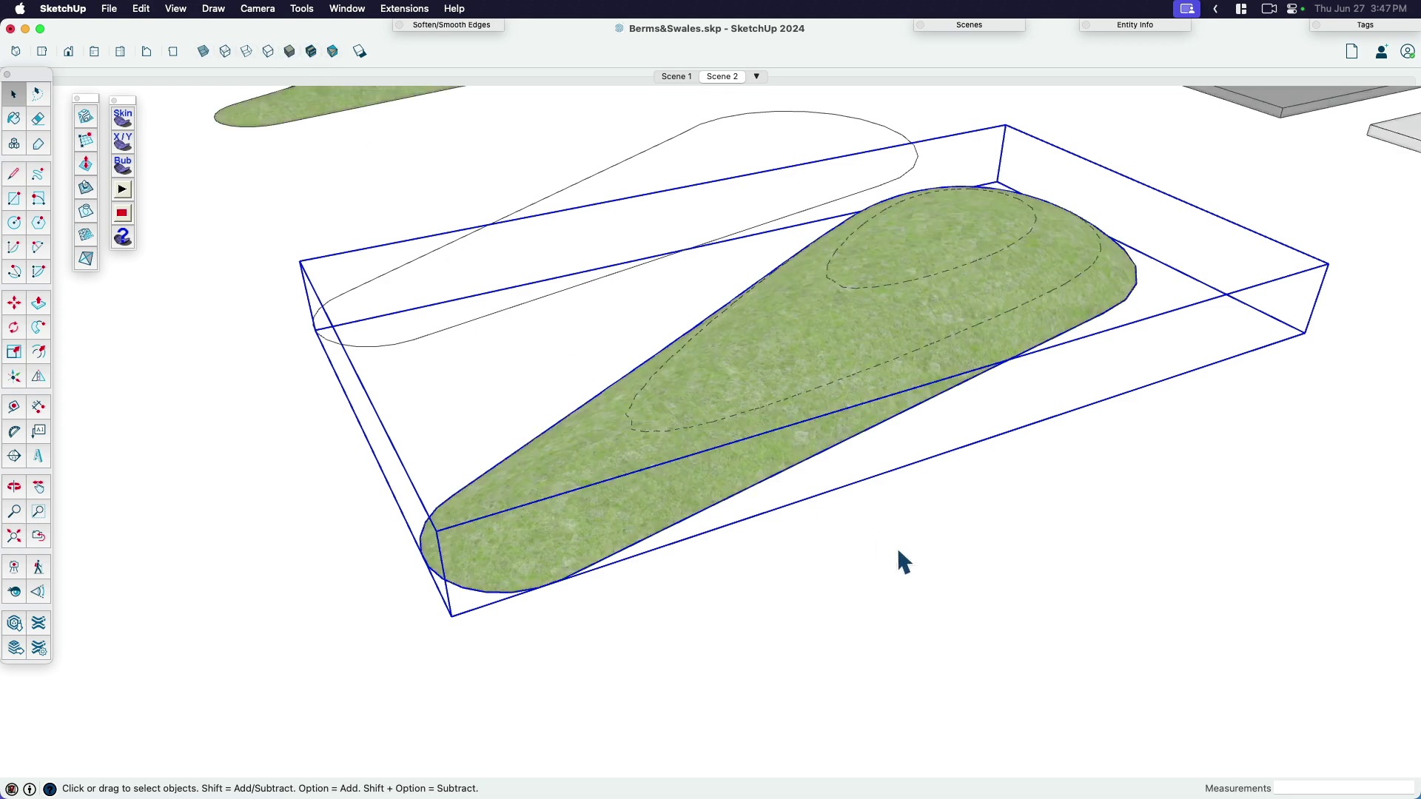
left_click(898, 562)
middle_click_drag(911, 571, 1034, 384)
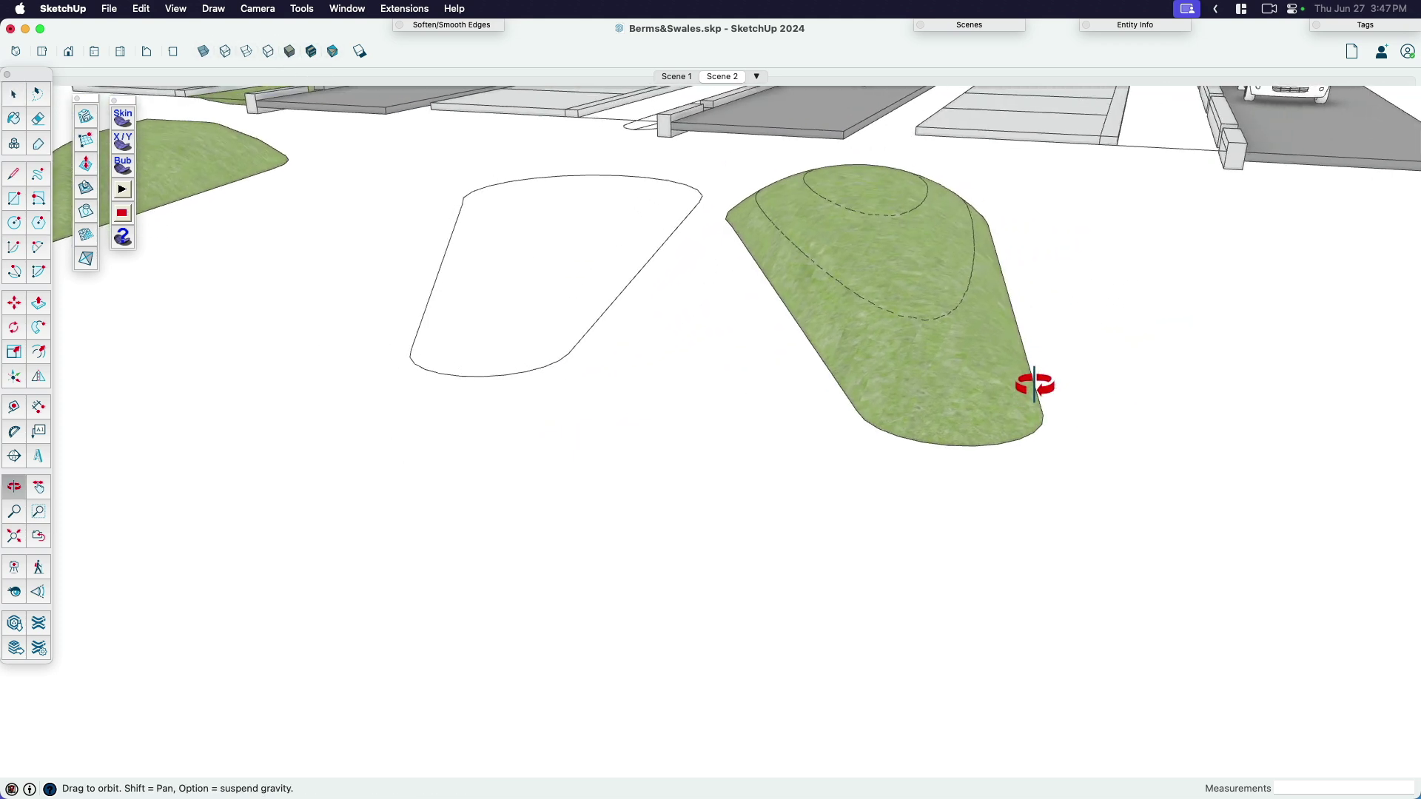
scroll(952, 307, "up", 5)
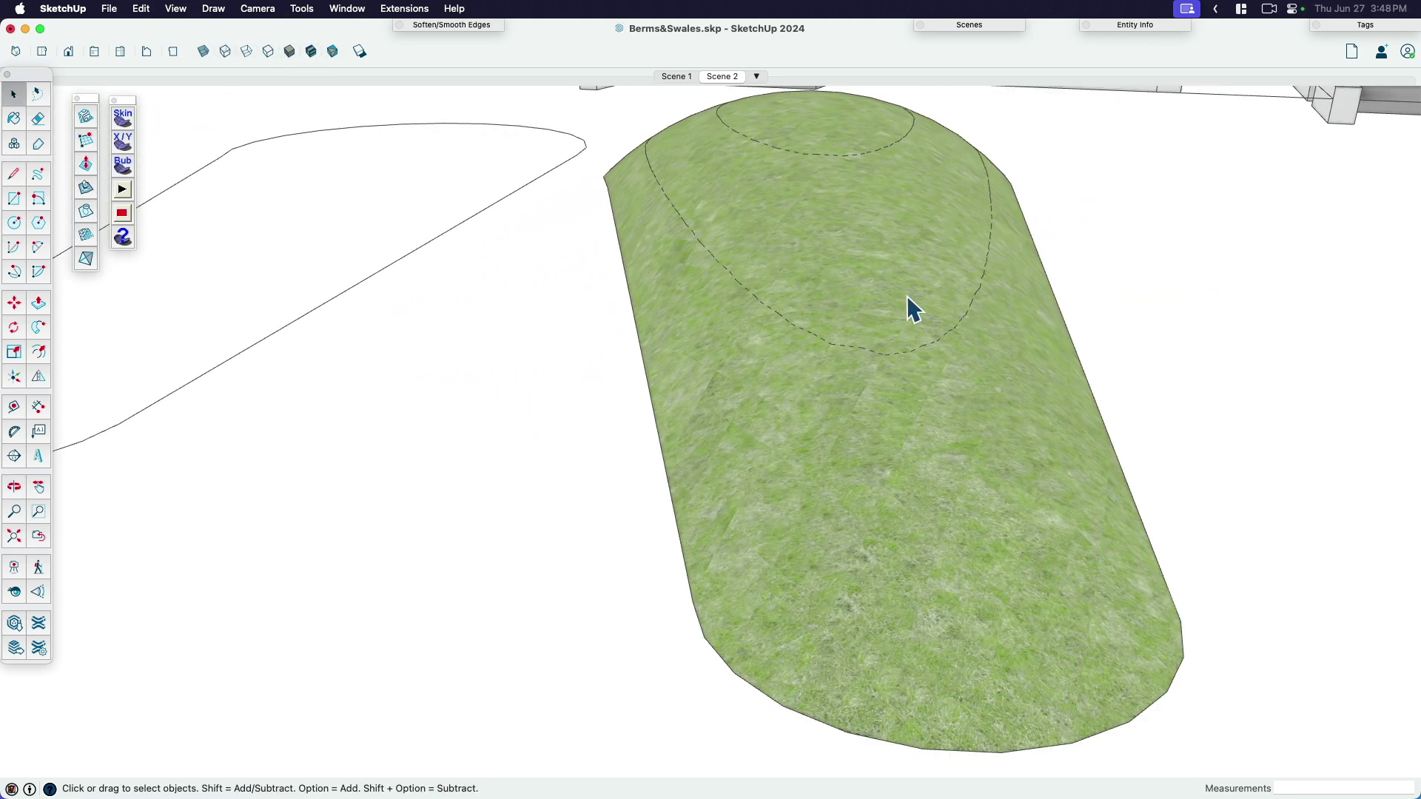
middle_click_drag(1054, 403, 723, 362)
scroll(793, 336, "down", 4)
scroll(799, 336, "down", 2)
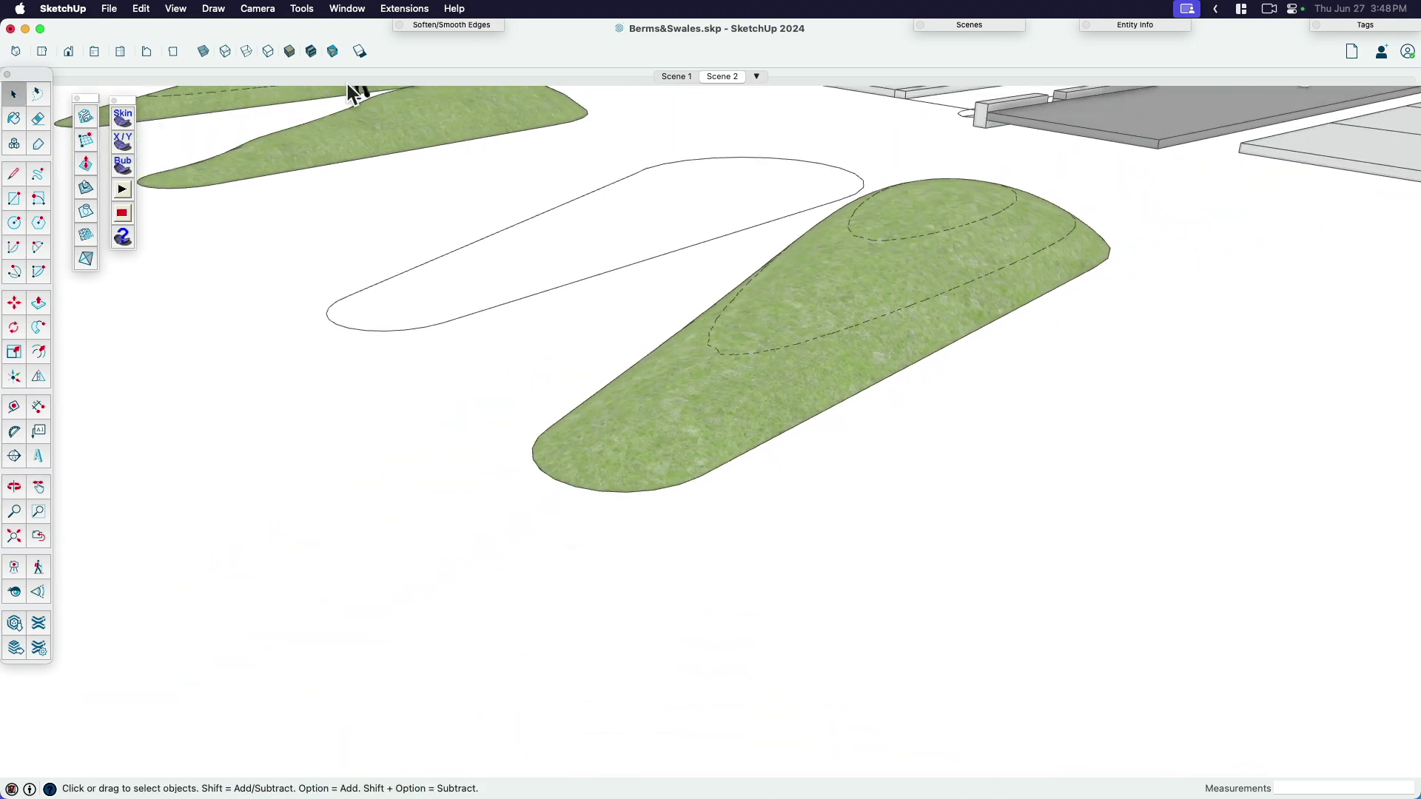
Step: Review the contours in shaded mode without textures, restore the grass, and select the lower berm
left_click(289, 51)
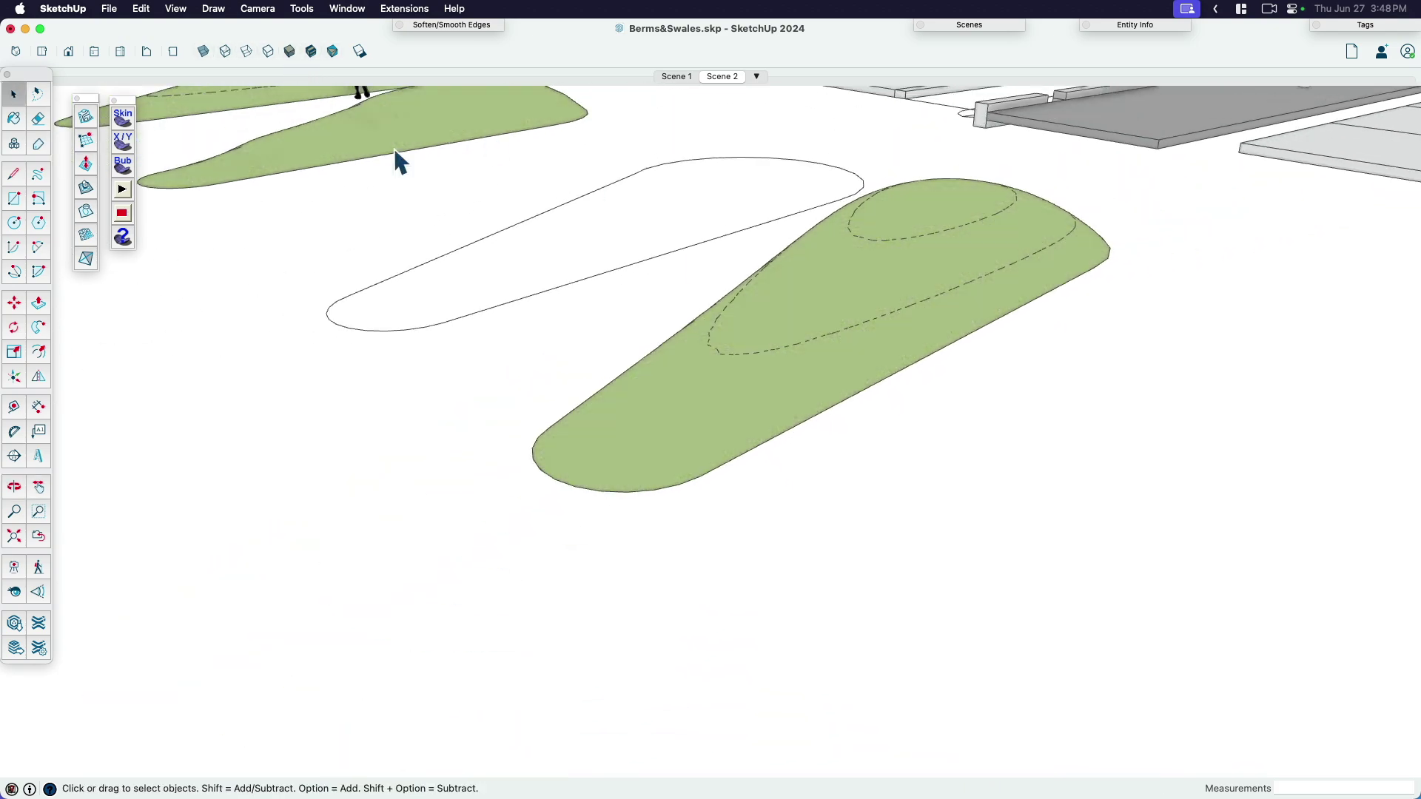
scroll(918, 326, "up", 3)
mouse_move(868, 252)
middle_mouse_down("shift")
mouse_move(859, 340)
mouse_move(892, 400)
middle_mouse_up("shift")
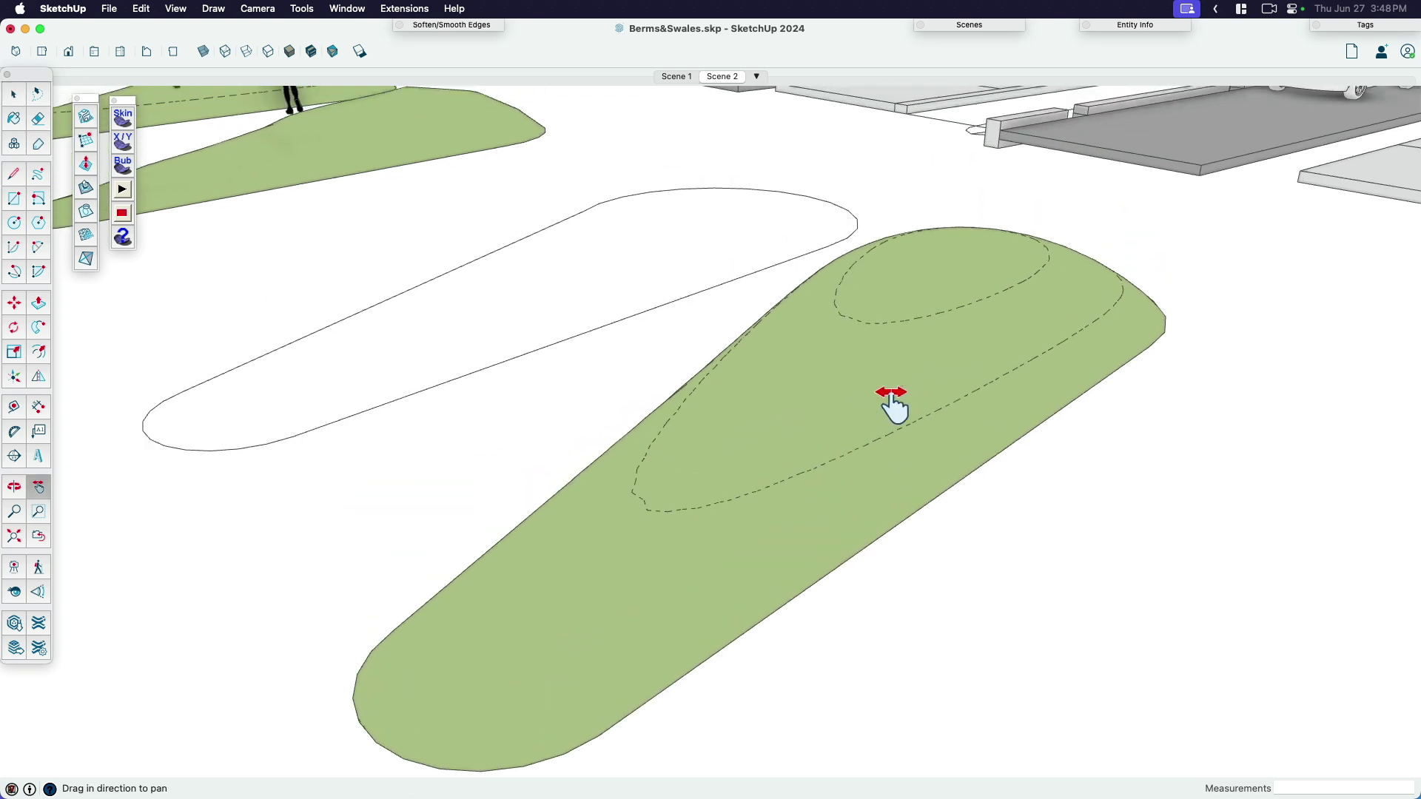
left_click(311, 51)
scroll(934, 451, "down", 5)
key("space")
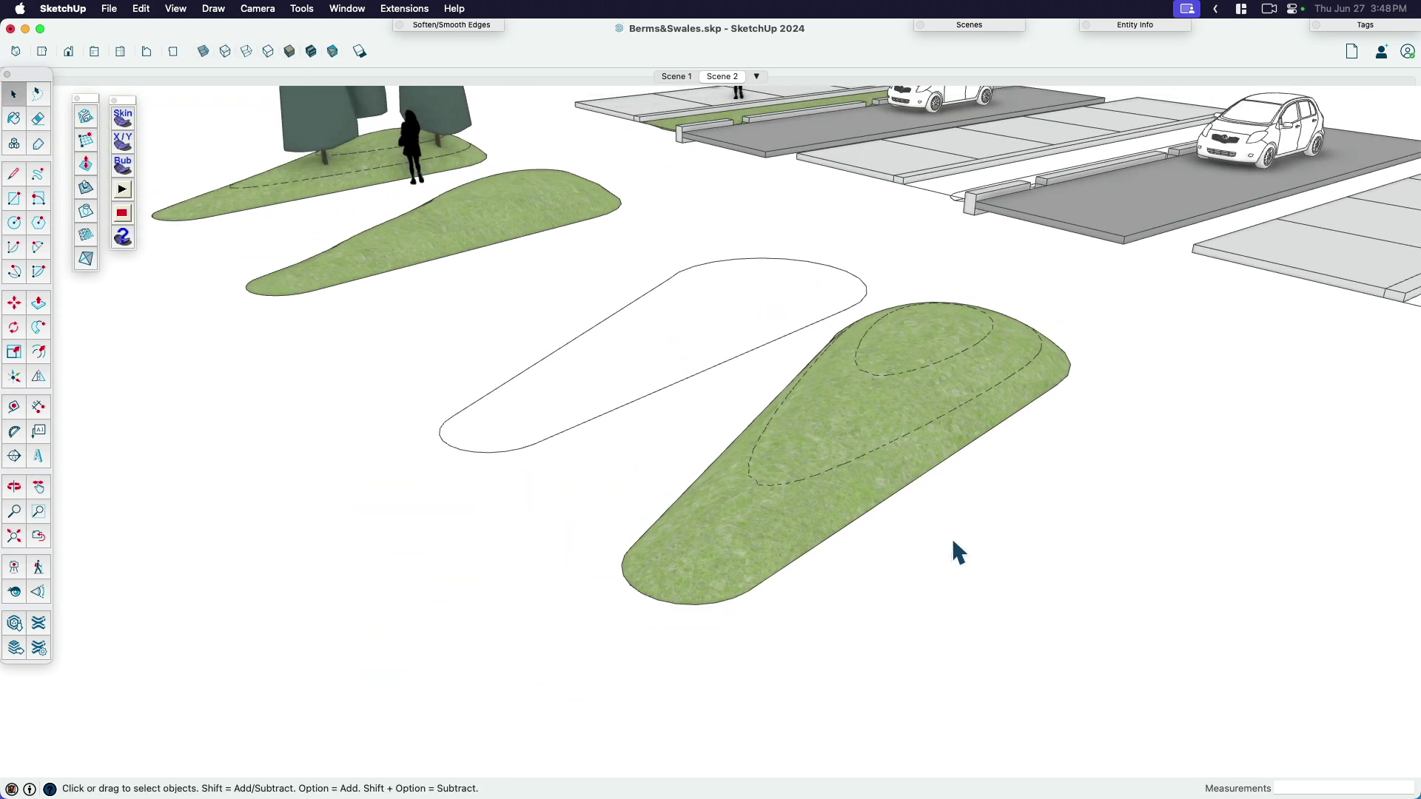
middle_click_drag(952, 549, 853, 477)
left_click(697, 444)
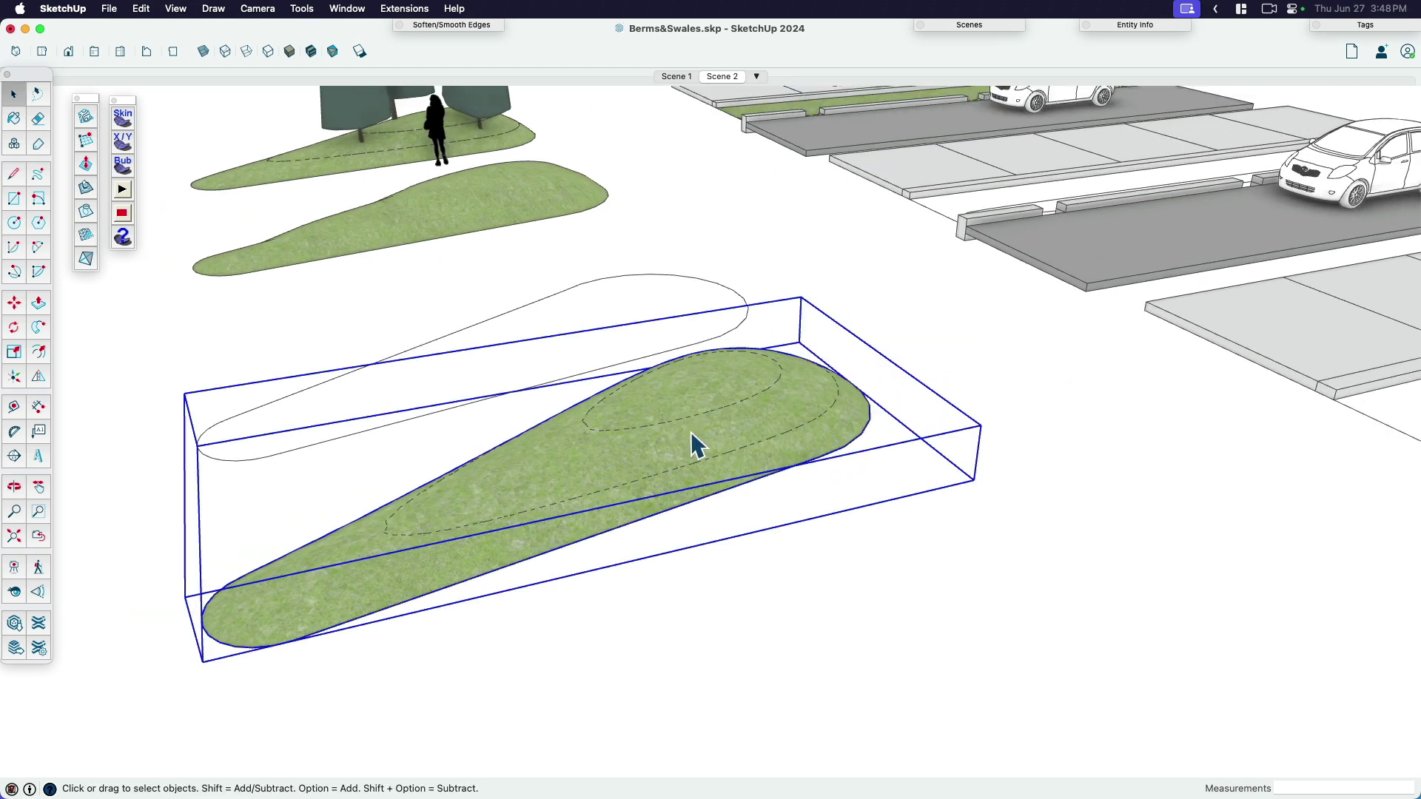
Step: Copy the tree cluster and person figure onto the lower contoured berm using Move with Option
left_click(819, 593)
middle_click_drag(819, 594, 663, 282)
left_click(565, 211)
key("m")
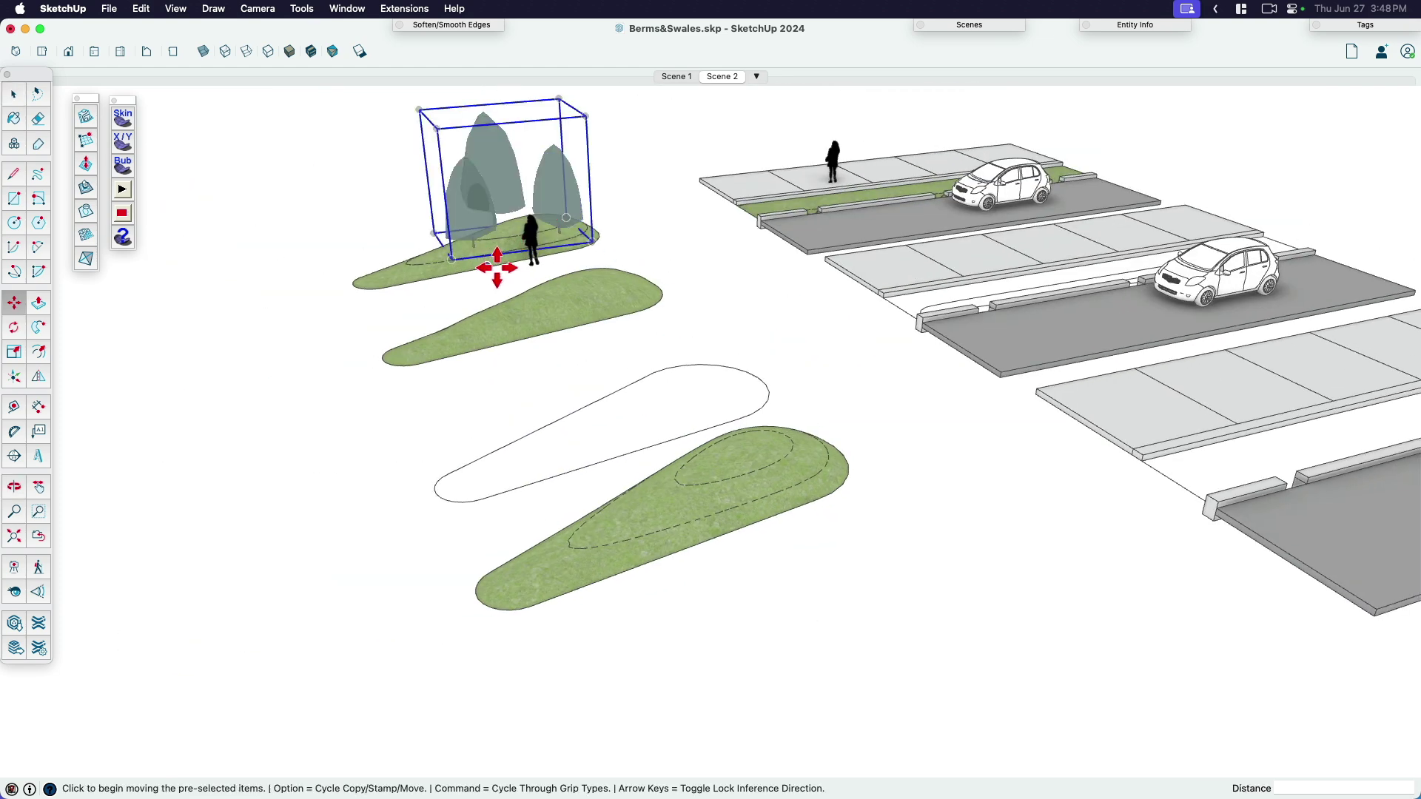
key("space")
left_click(528, 250, "shift")
key("m")
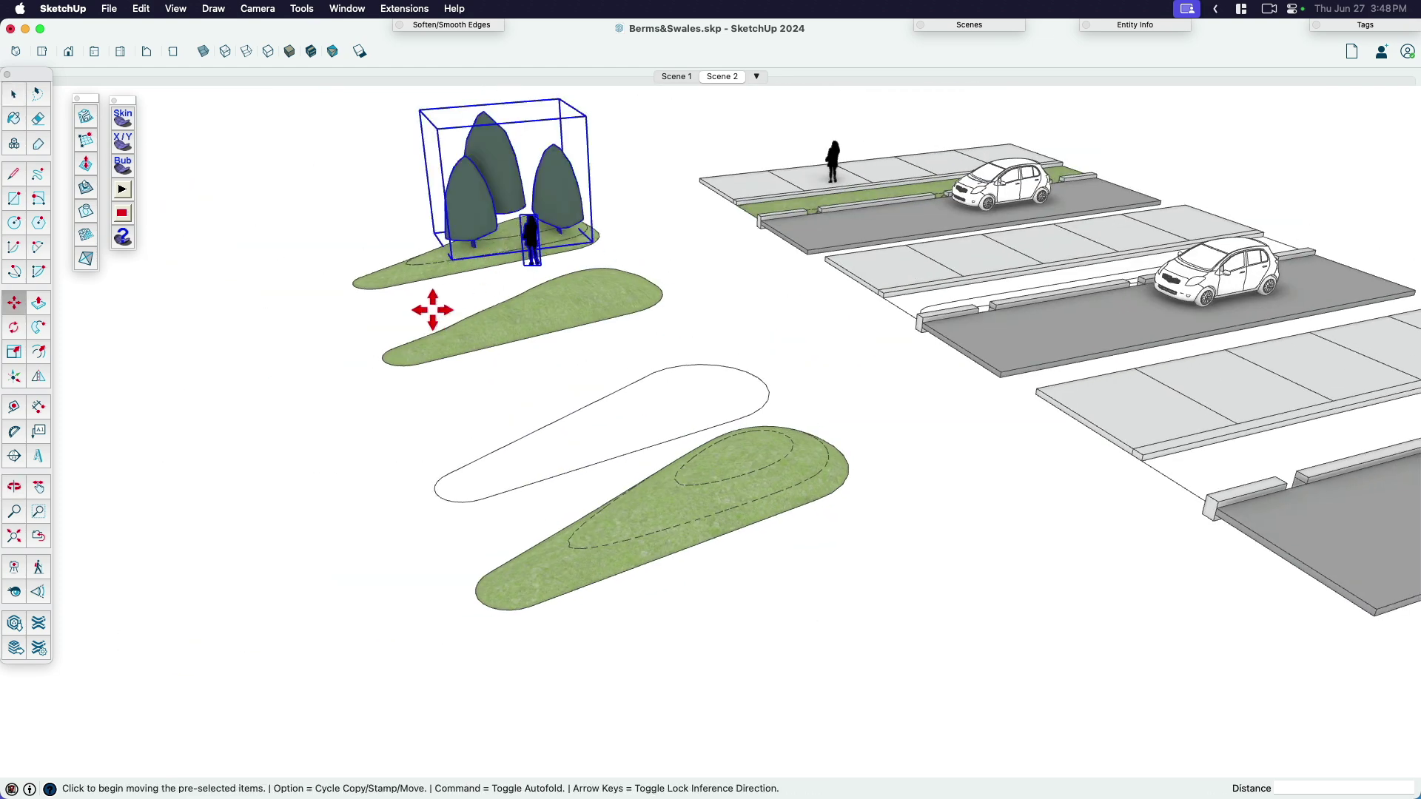
key("alt")
left_click(394, 285)
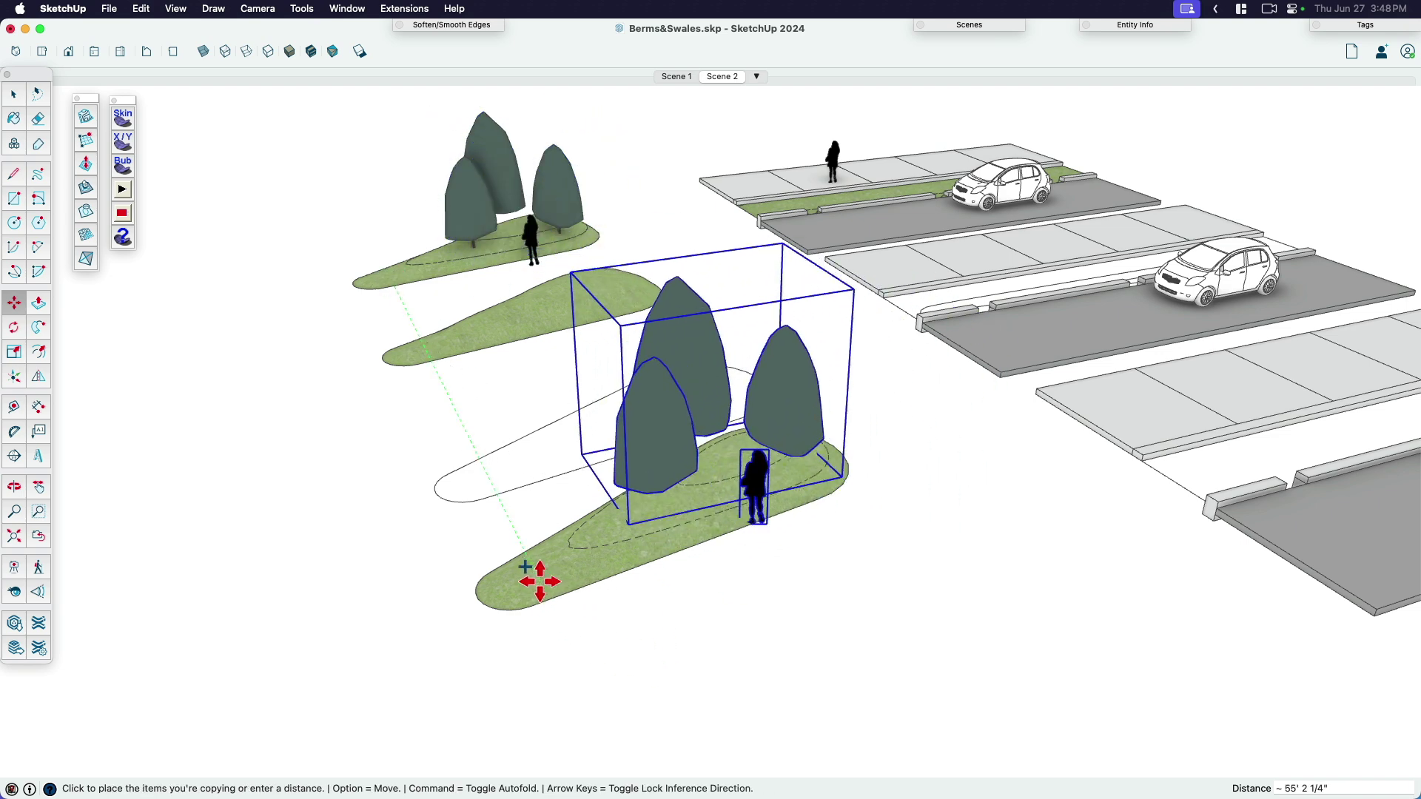
left_click(544, 584)
key("space")
left_click(668, 644)
middle_click_drag(711, 533, 633, 382)
Step: Pan and orbit to the second street's unpainted teardrop swale outline between sidewalk and curb
scroll(851, 215, "up", 3)
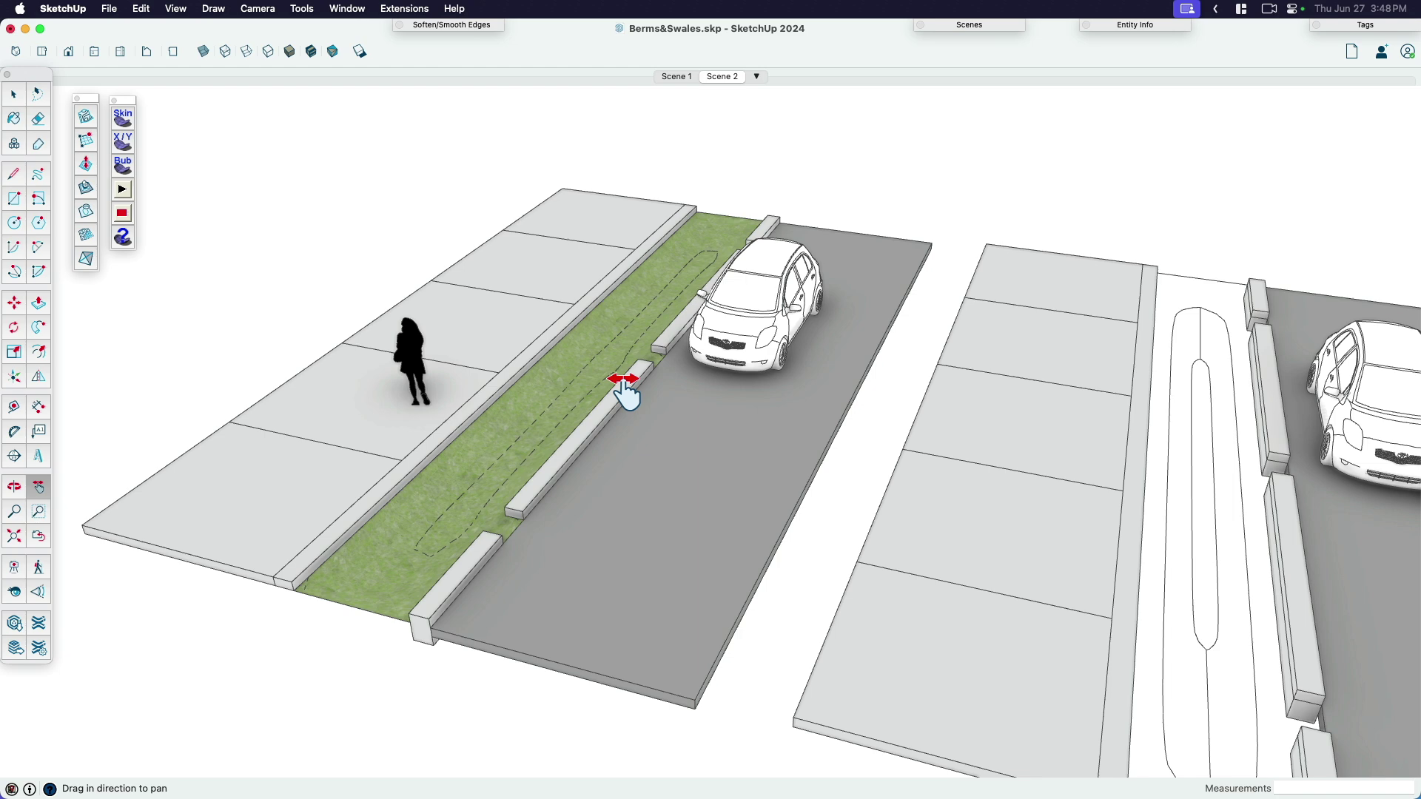
middle_click_drag(626, 392, 583, 418)
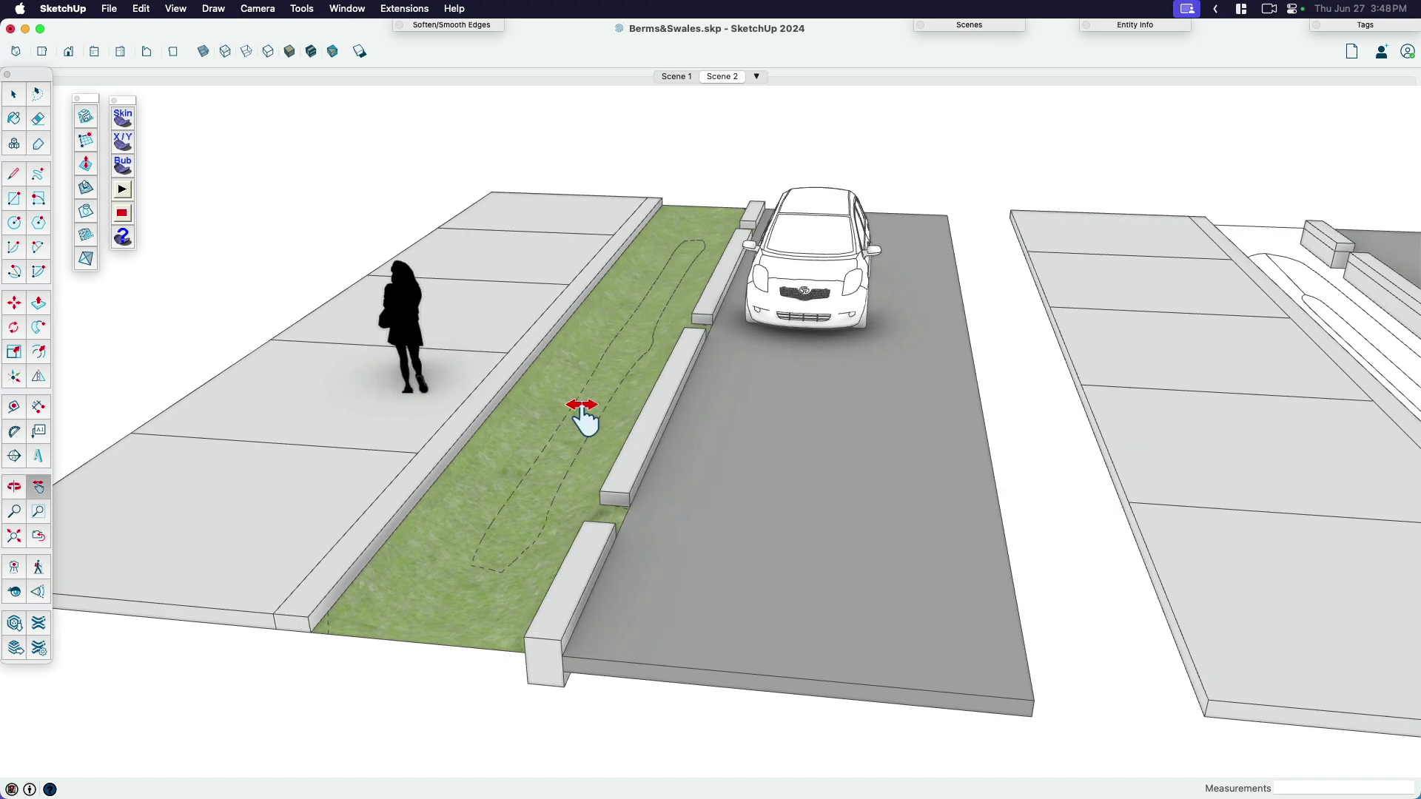
left_click_drag(585, 418, 740, 459)
middle_click_drag(736, 446, 876, 437)
key("space")
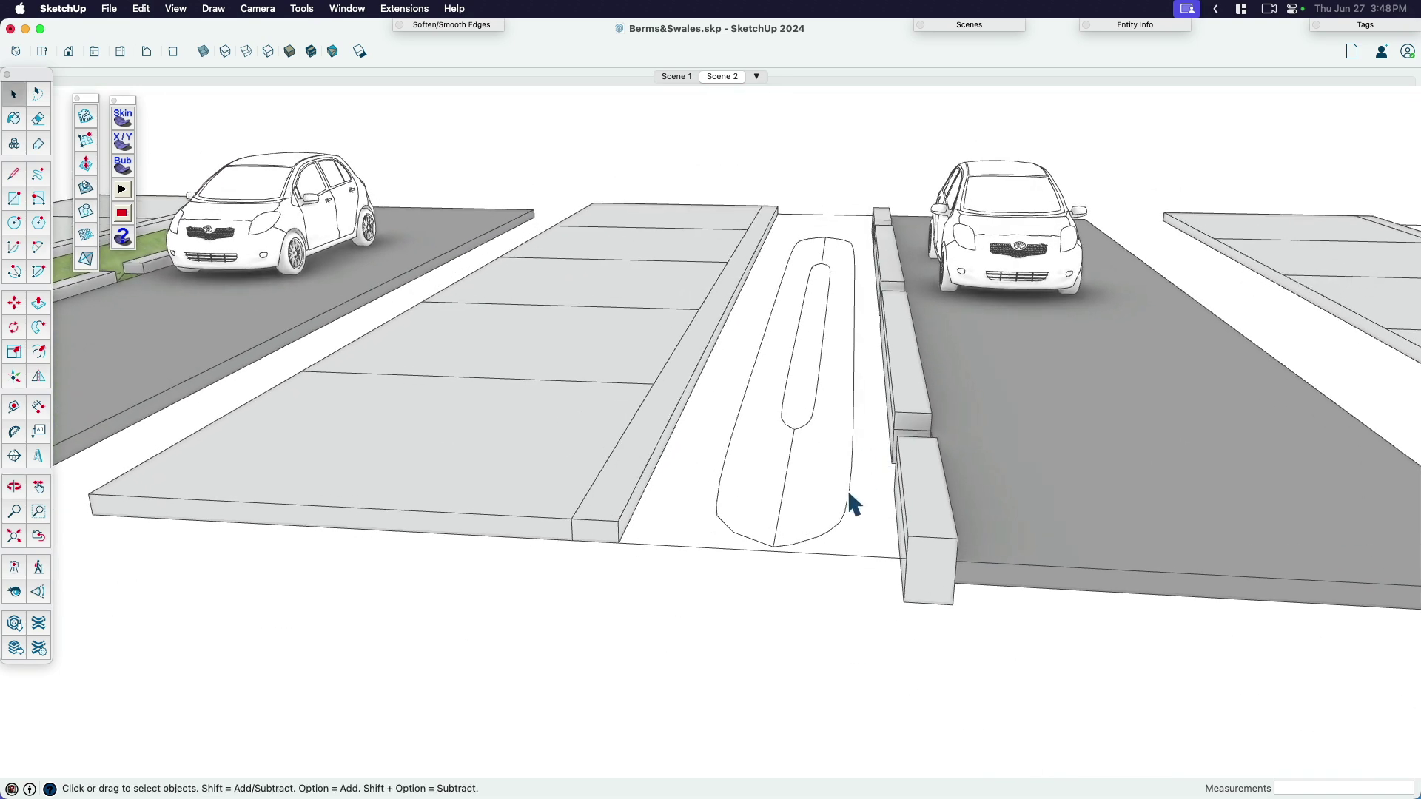
Step: Select the swale's elliptical rim curve and move it straight up about 3 1/2"
left_click(845, 485)
left_click(809, 353)
middle_click_drag(818, 409, 829, 329)
scroll(827, 329, "up", 2)
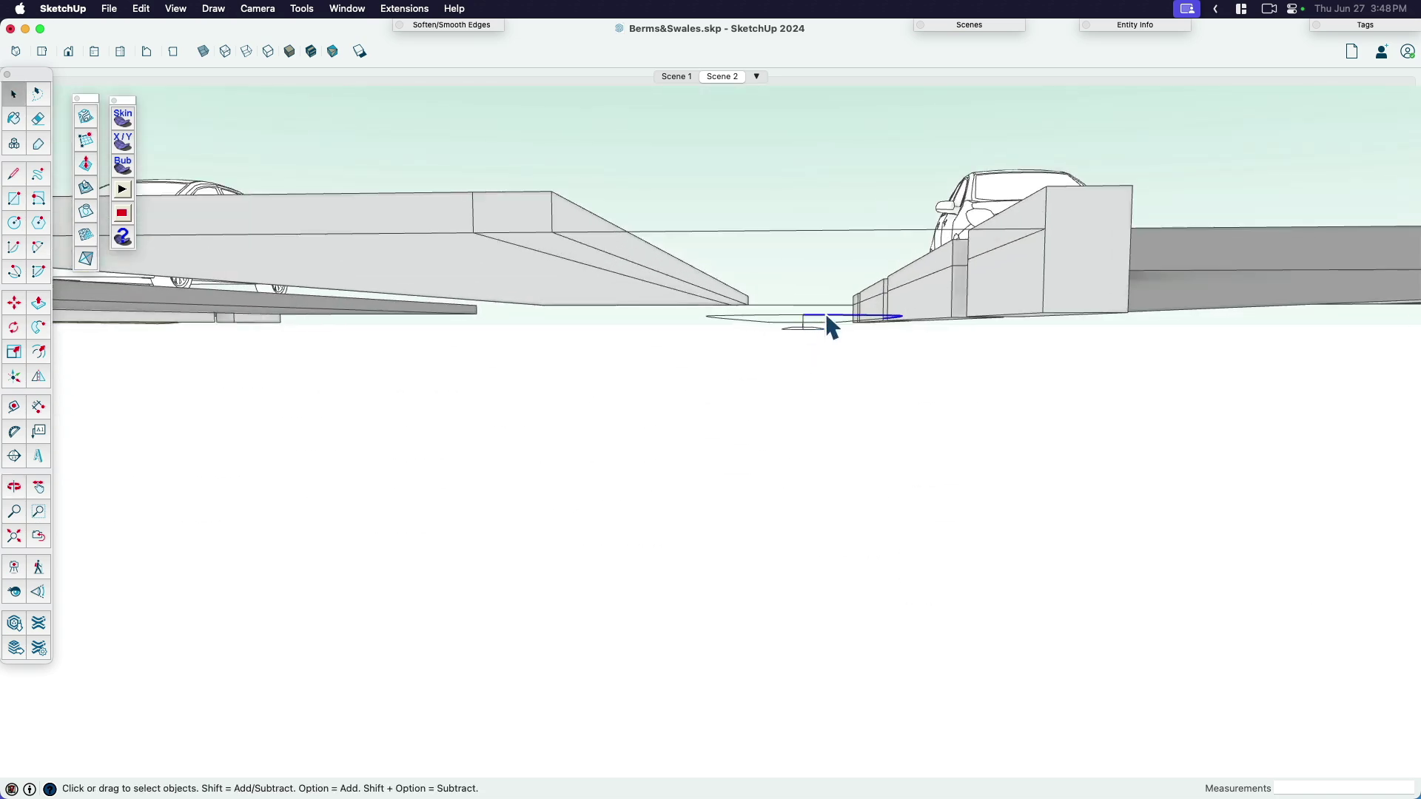
left_click(799, 323)
key("m")
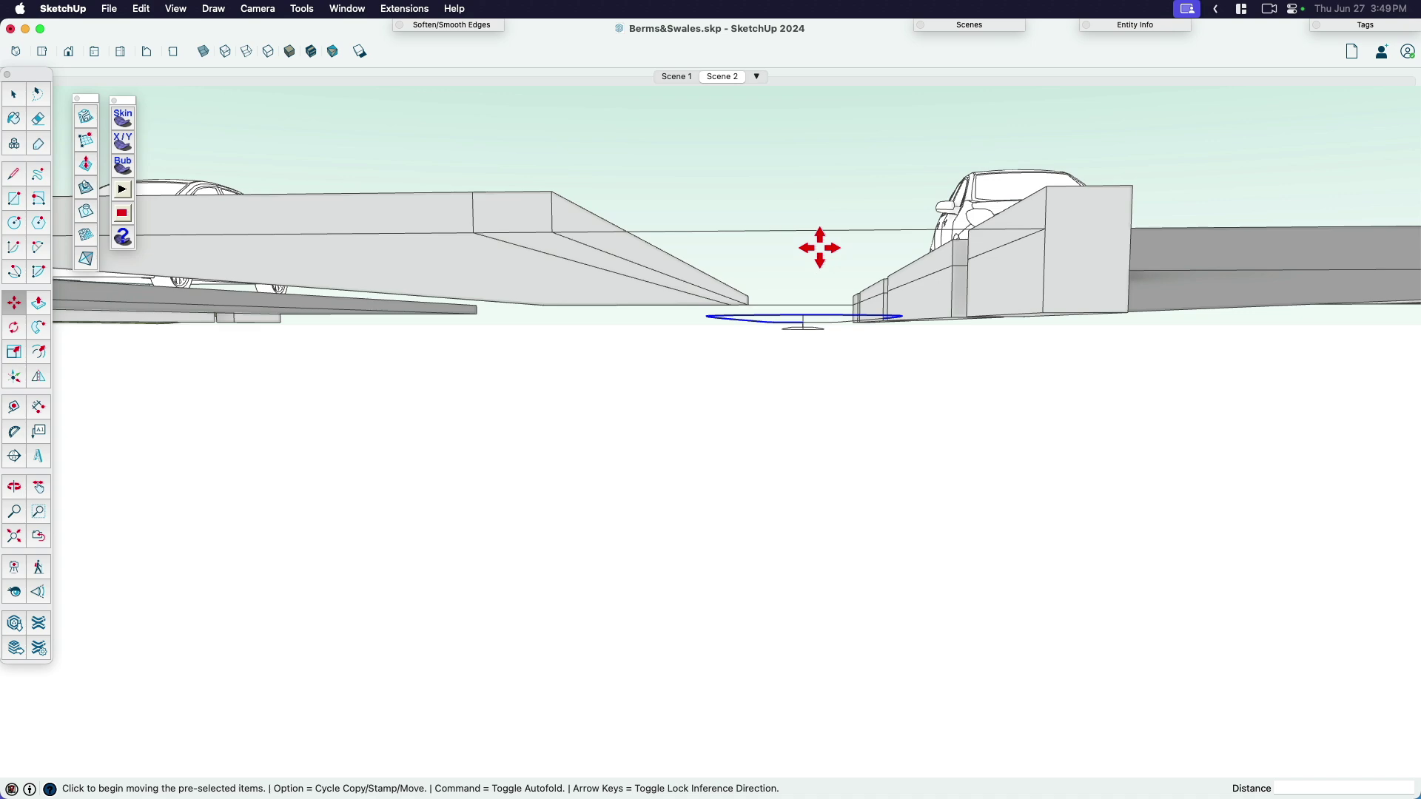
left_click(816, 276)
key("Escape")
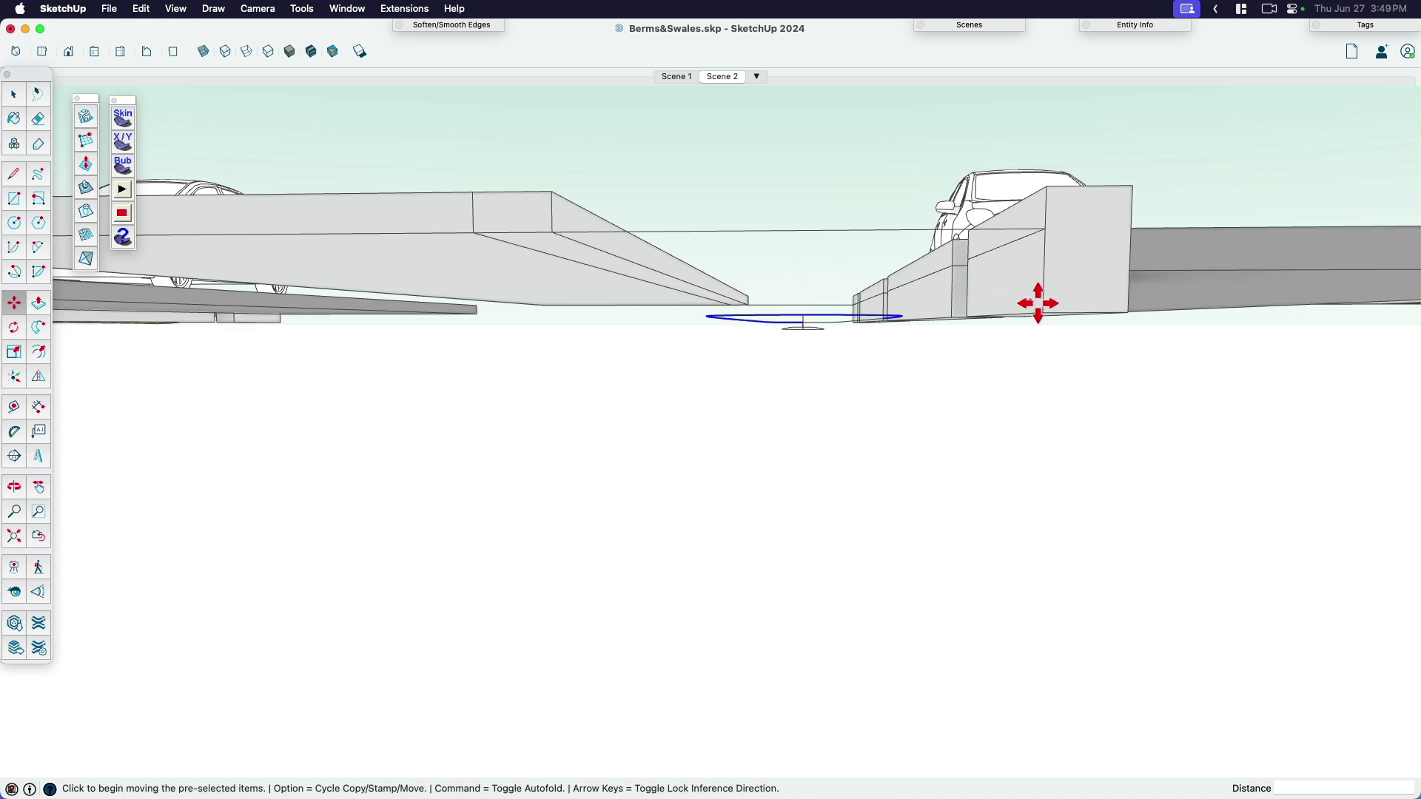
left_click(1050, 292)
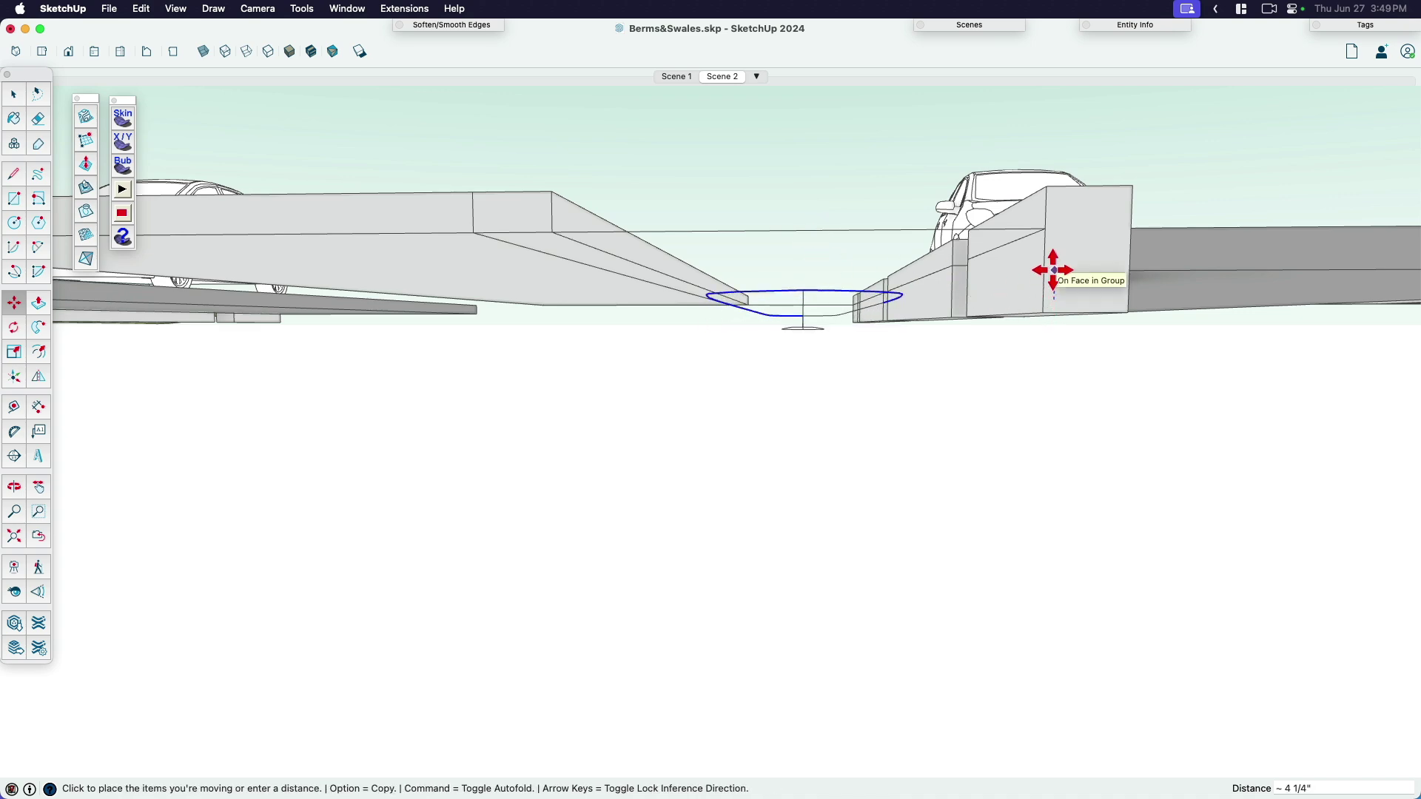
Step: Select the strip's base edges plus the swale's outer and inner curves
key("o")
left_click_drag(898, 318, 894, 395)
key("space")
left_click(894, 398)
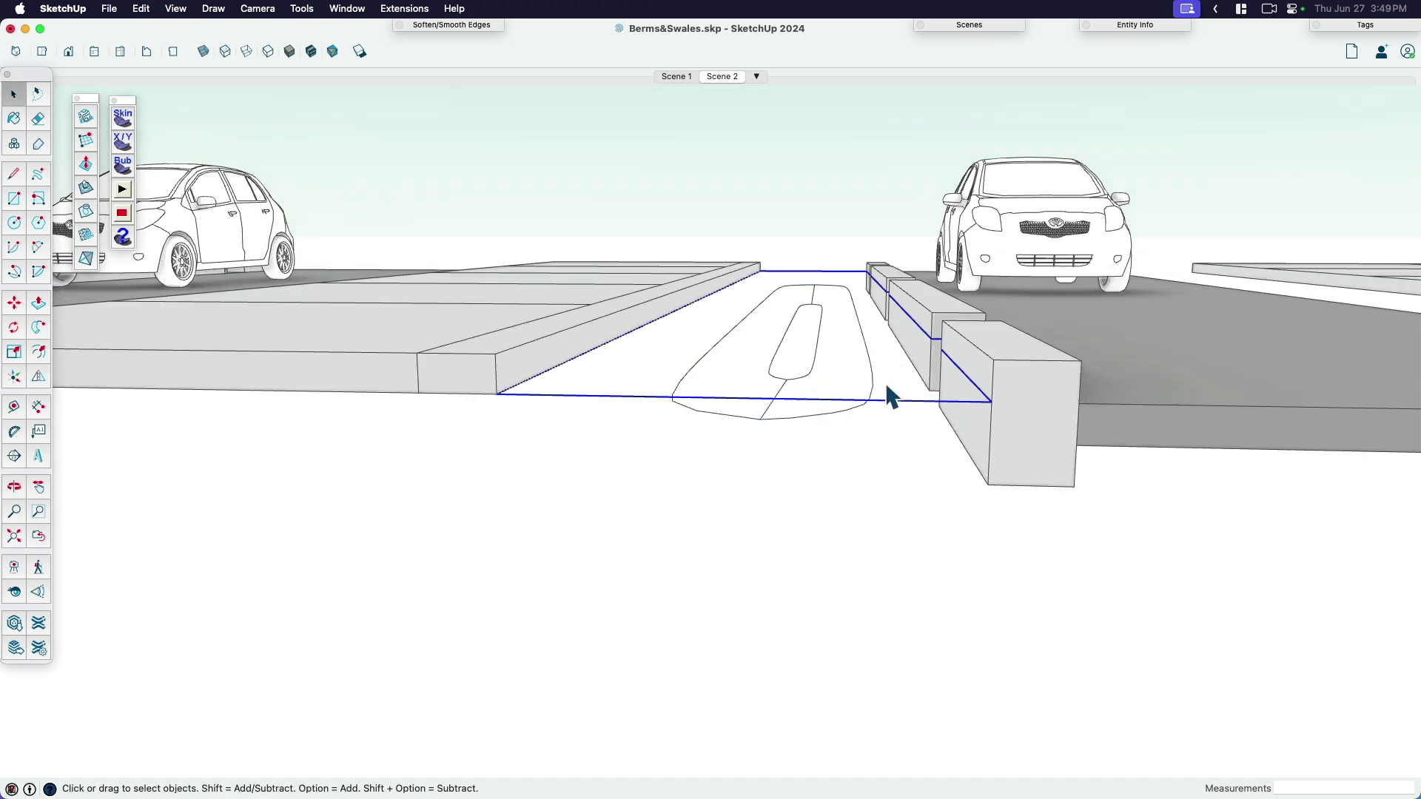
left_click(872, 370, "shift")
middle_click_drag(831, 371, 783, 389)
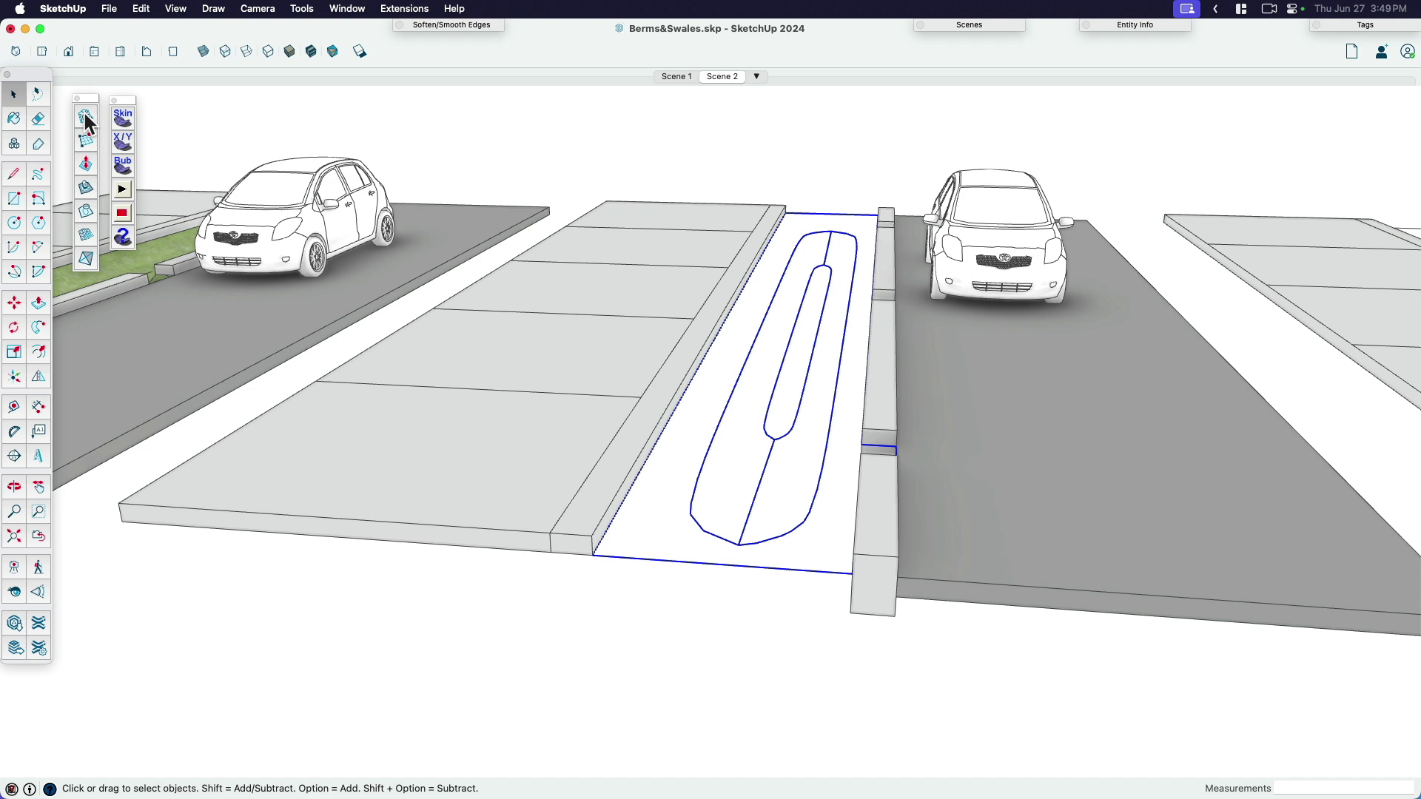
Step: Paint the sculpted swale with the grass material sampled from the model
key("super+shift+a")
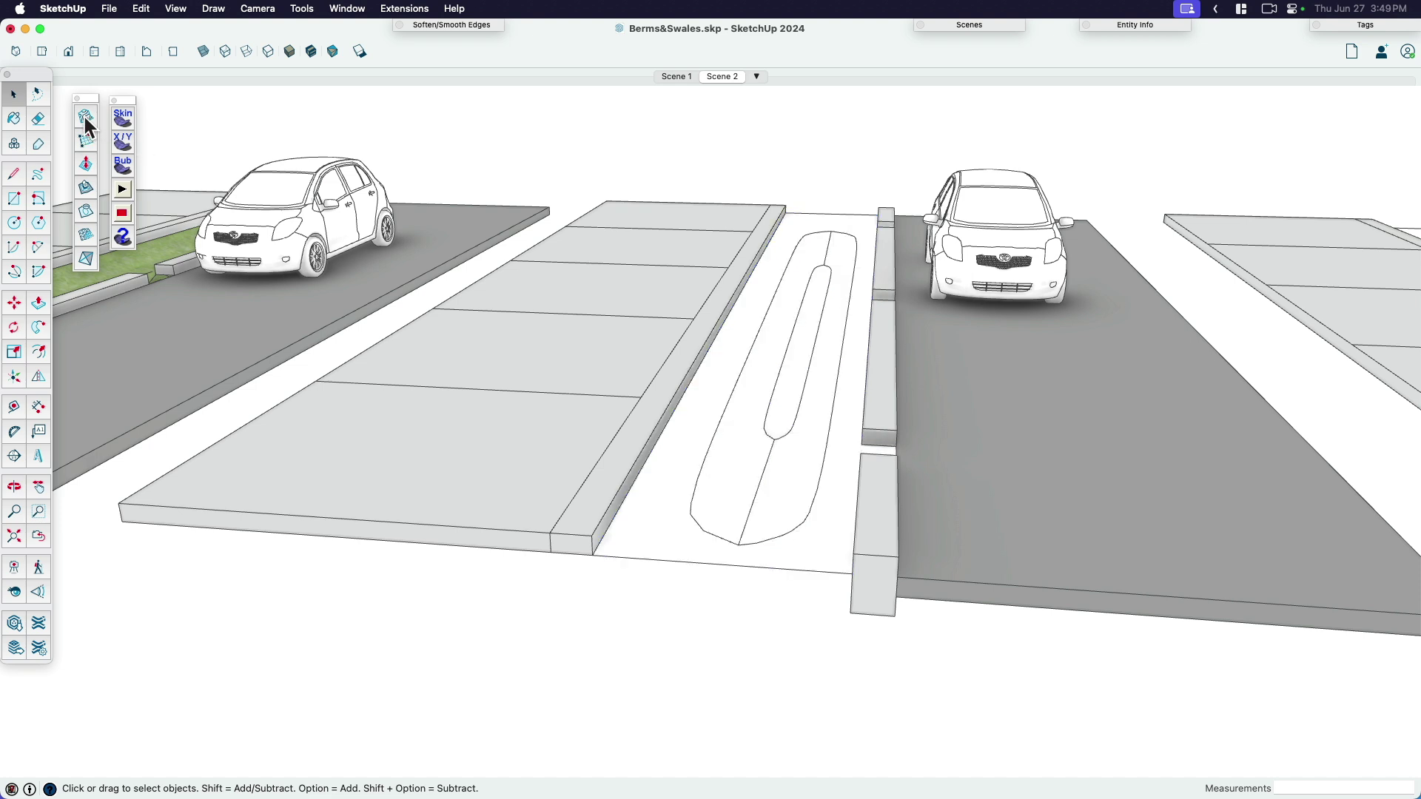
key("b")
key("super")
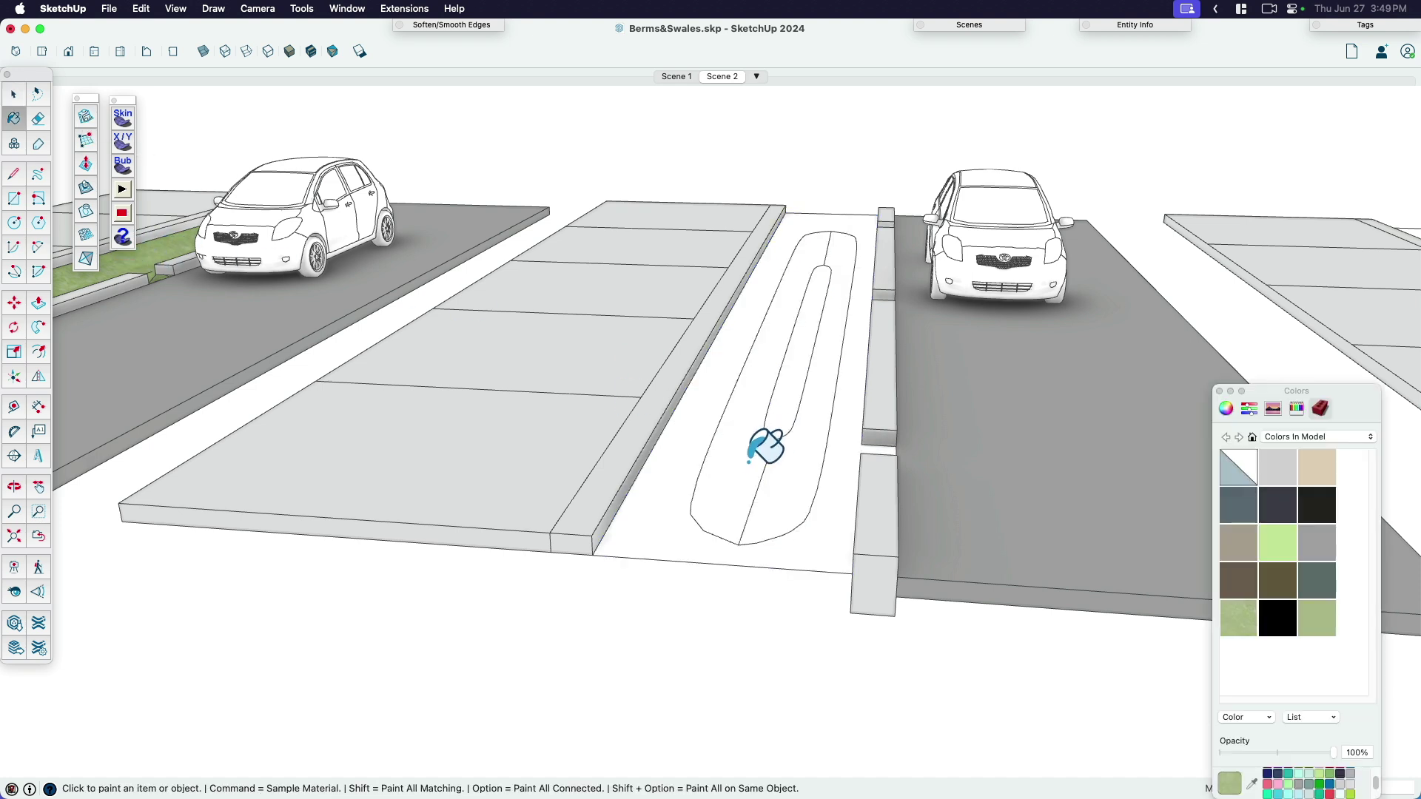
left_click(763, 444)
key("space")
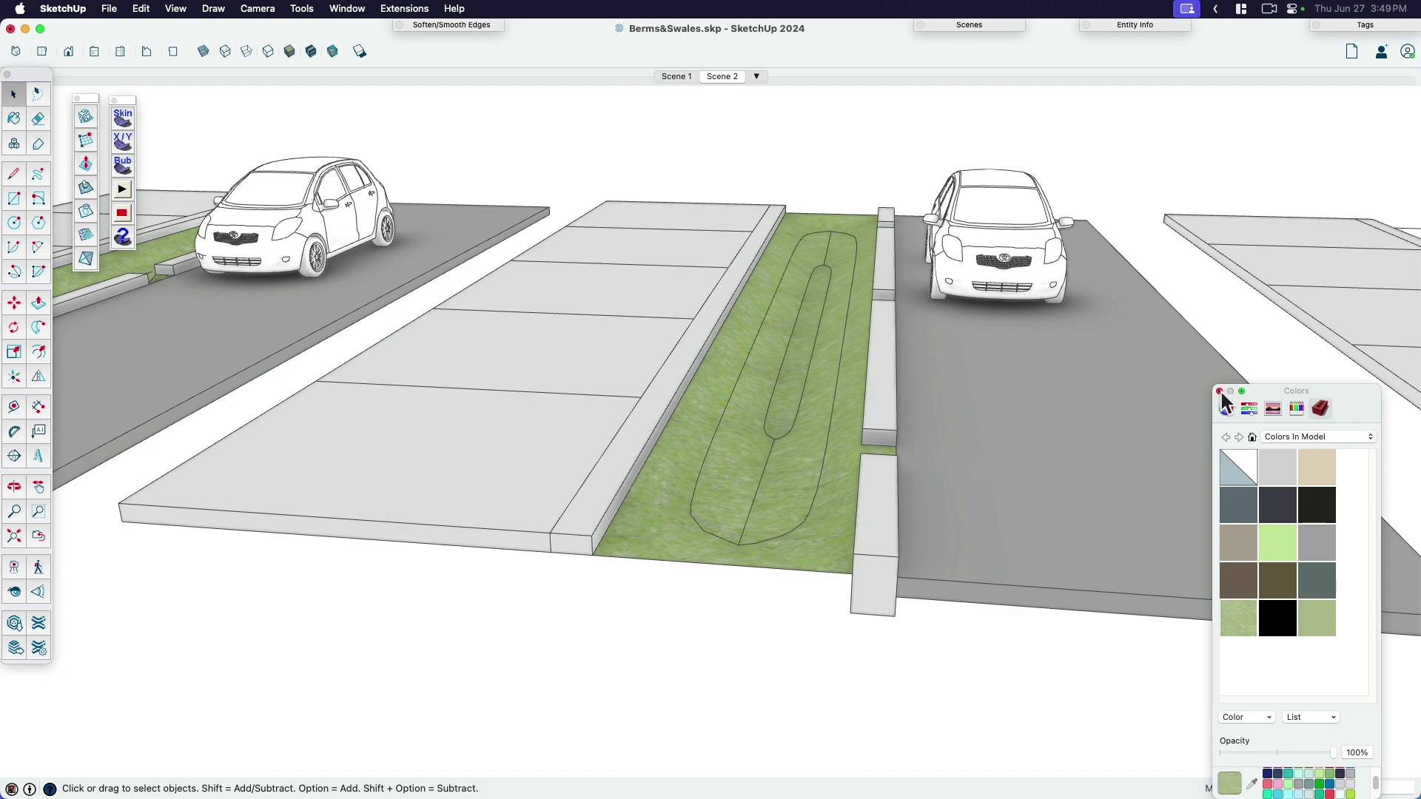
left_click(1220, 391)
middle_click_drag(687, 472, 794, 505)
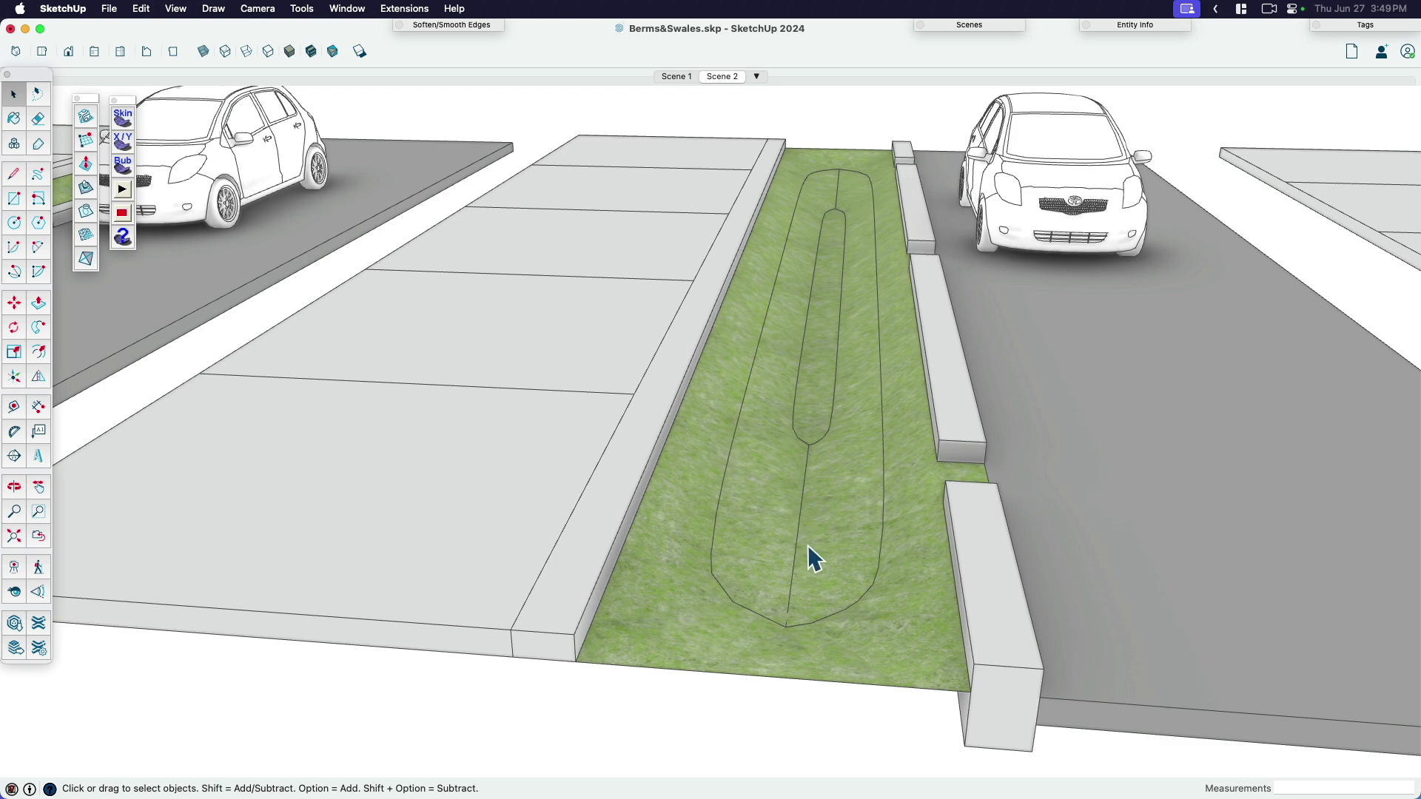
Step: Inspect the swale's smoothed mesh by toggling hidden geometry and textures while orbiting around it
key("alt+h")
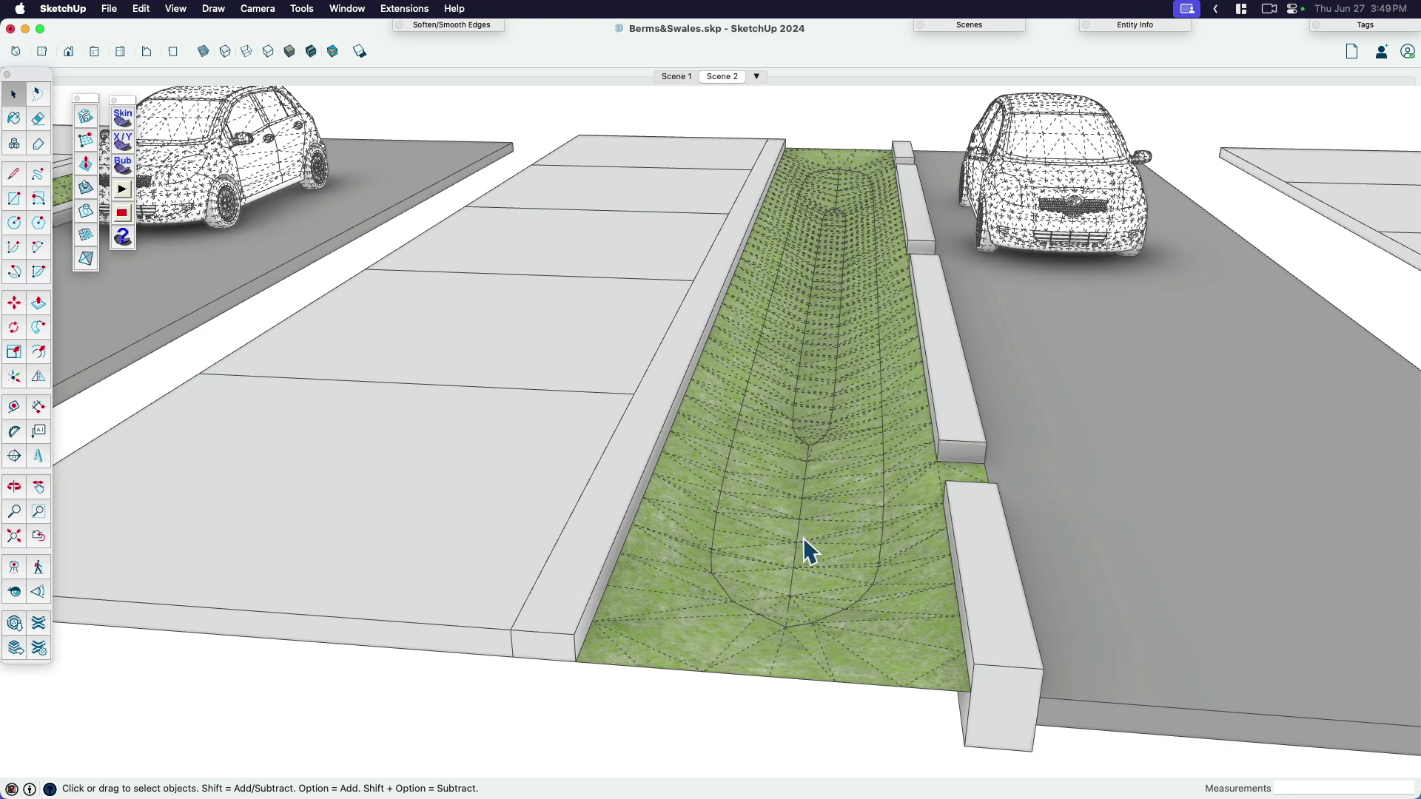
left_click(288, 51)
mouse_move(863, 530)
middle_mouse_down()
mouse_move(863, 381)
mouse_move(901, 400)
mouse_move(867, 470)
middle_mouse_up()
key("space")
scroll(845, 407, "down", 3)
middle_click_drag(845, 408, 739, 481)
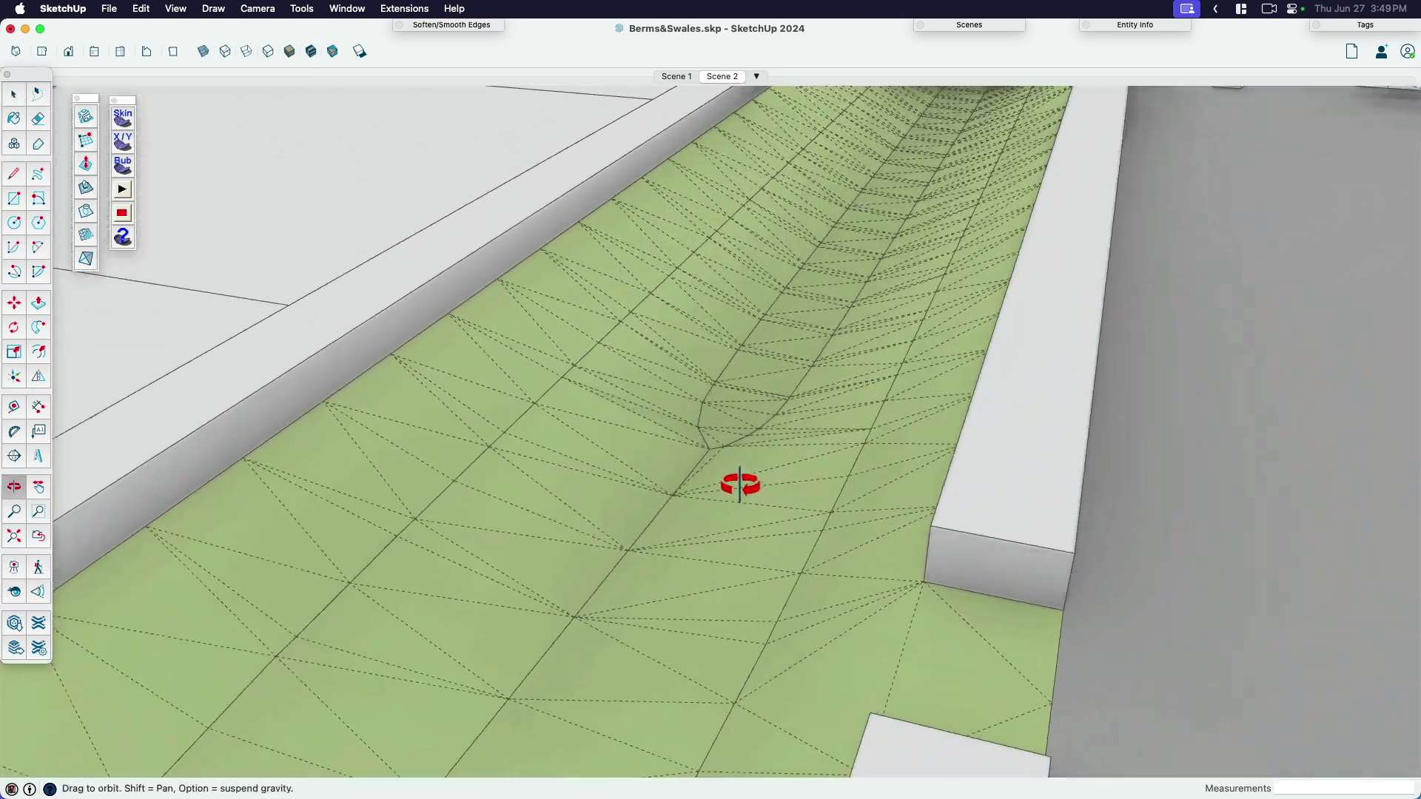
scroll(805, 441, "down", 2)
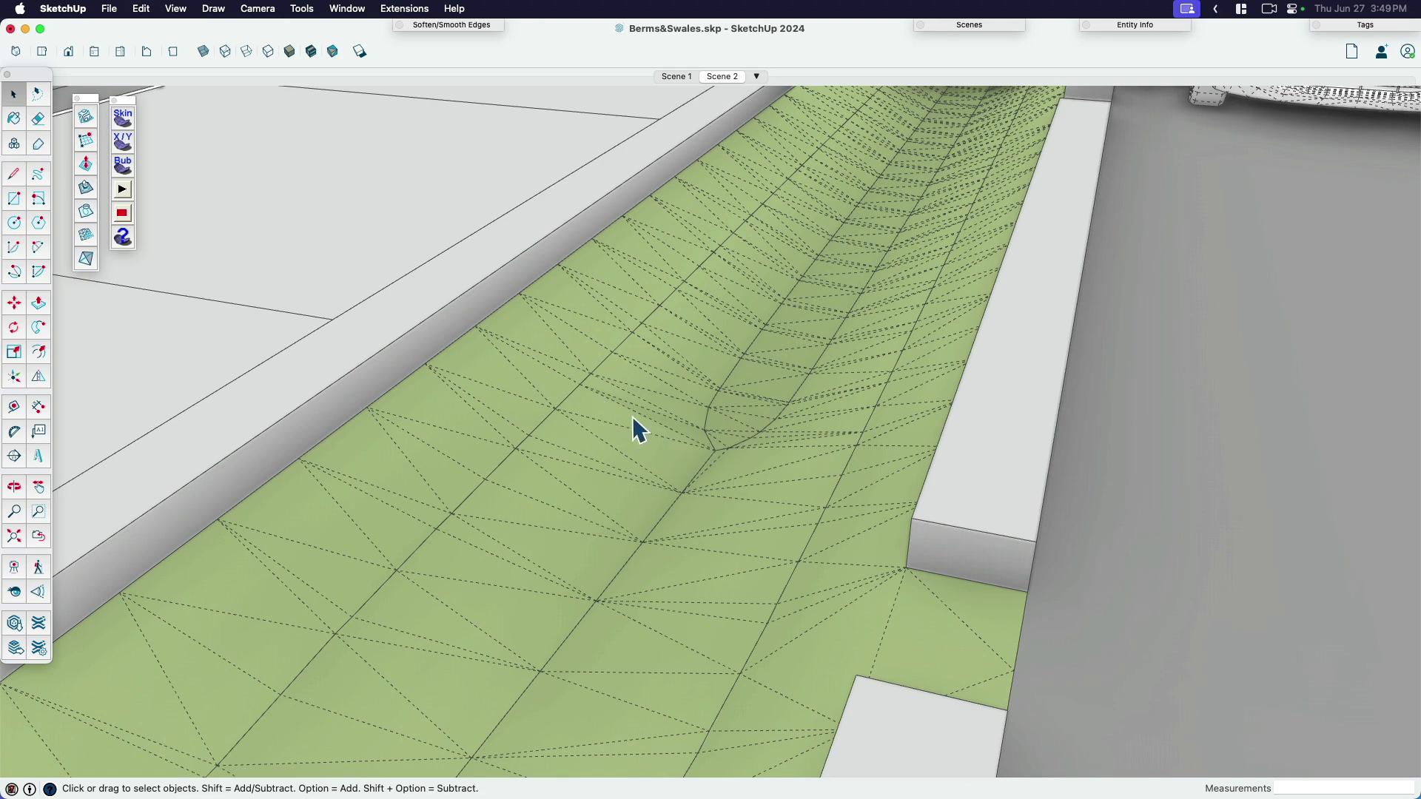
middle_click_drag(633, 418, 832, 347)
middle_click_drag(701, 446, 808, 329)
scroll(808, 329, "up", 5)
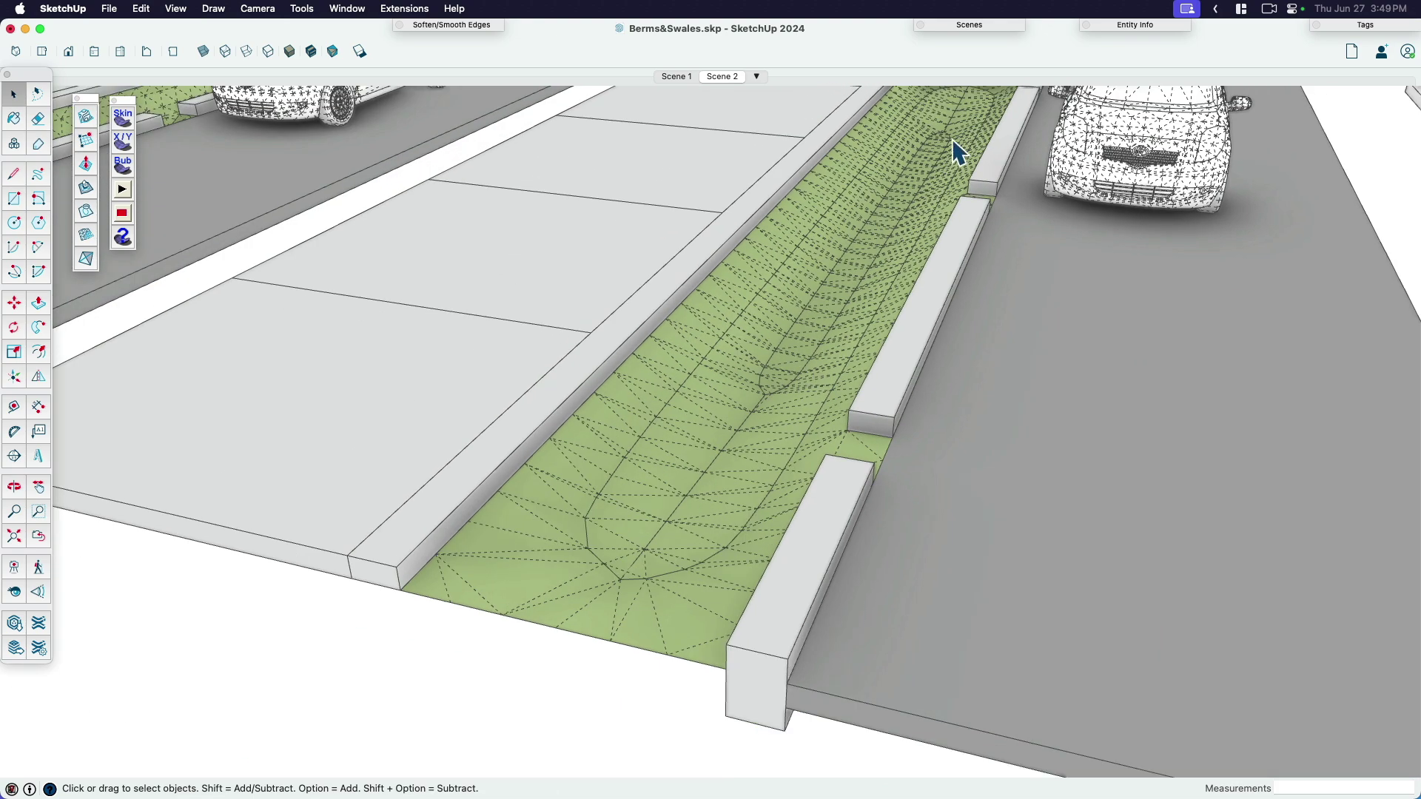
middle_click_drag(773, 457, 848, 311)
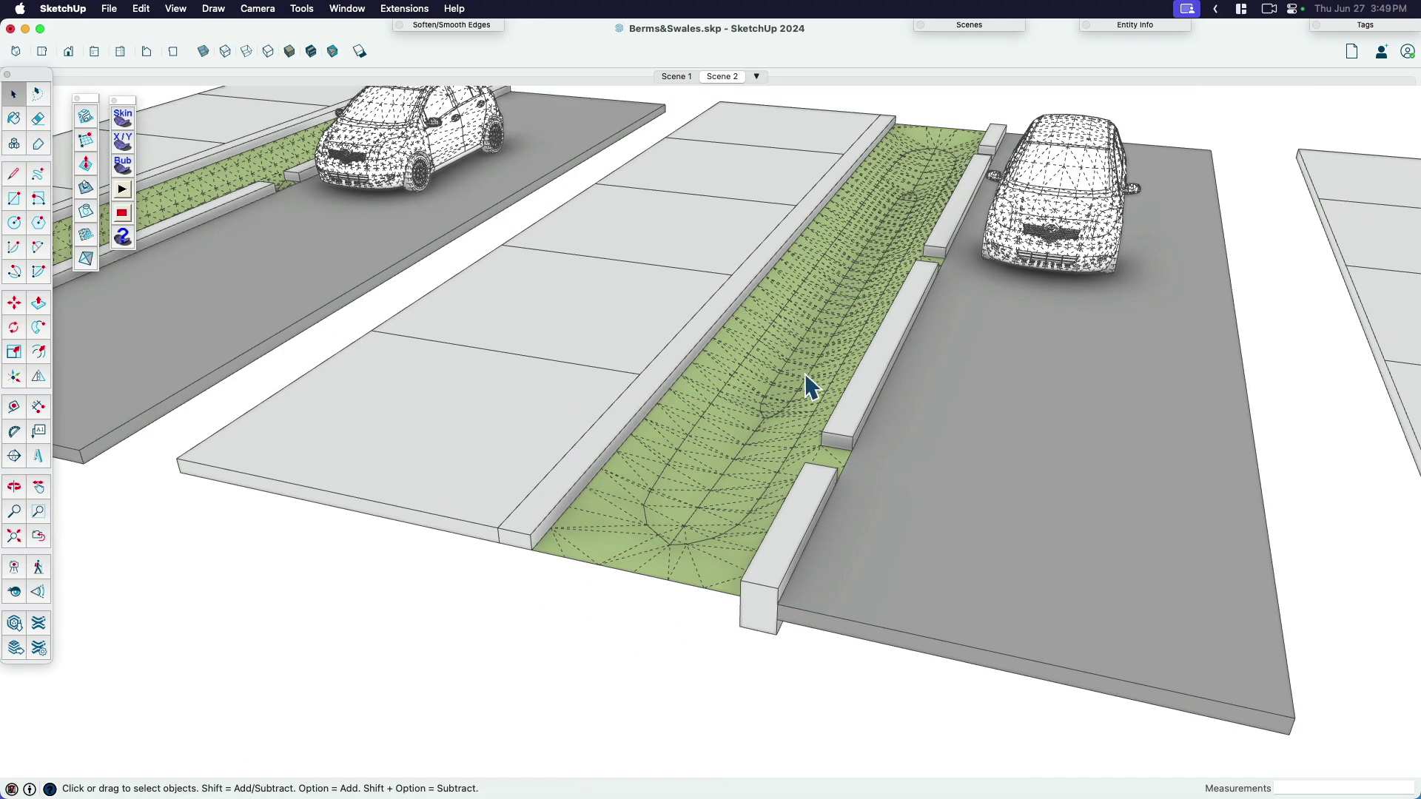
key("alt+super+h")
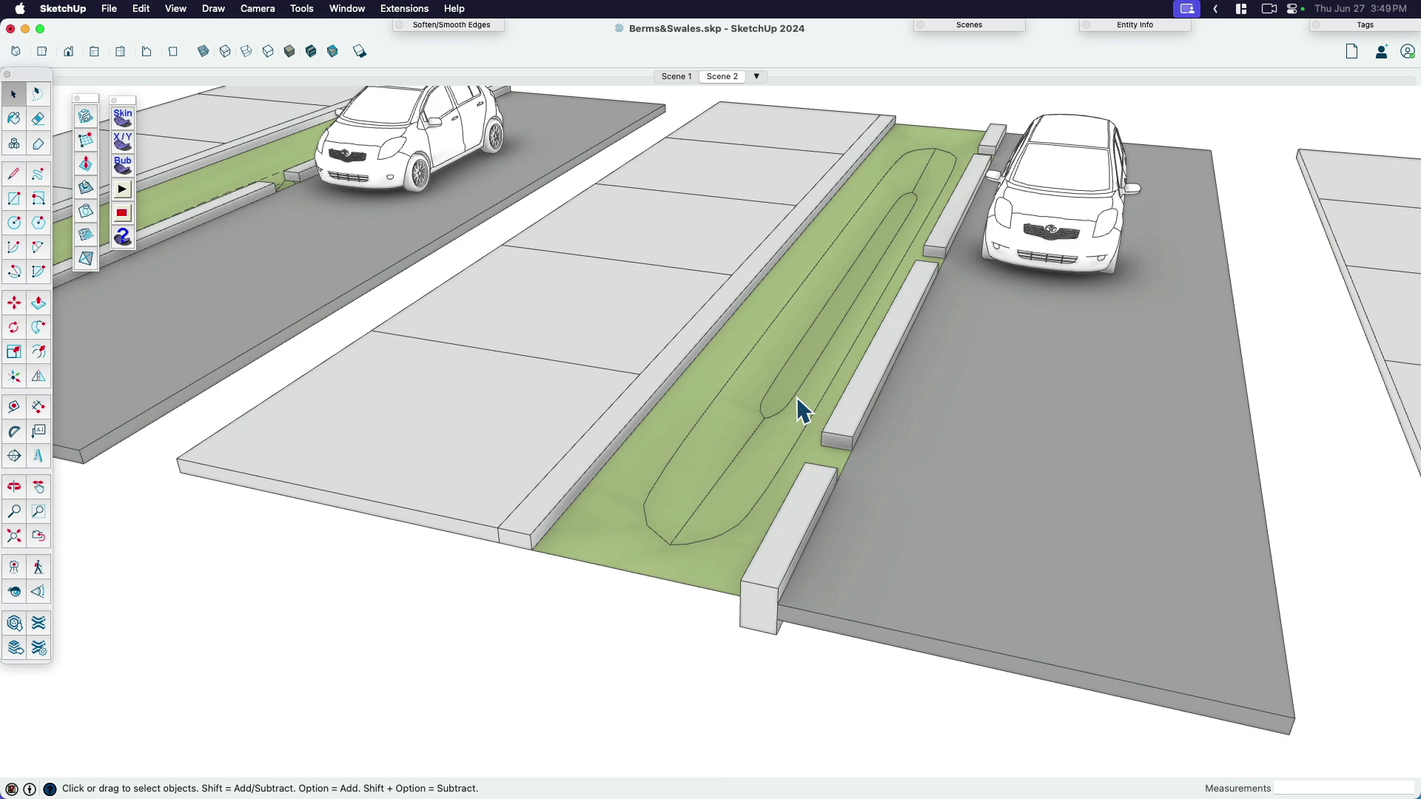
left_click(310, 52)
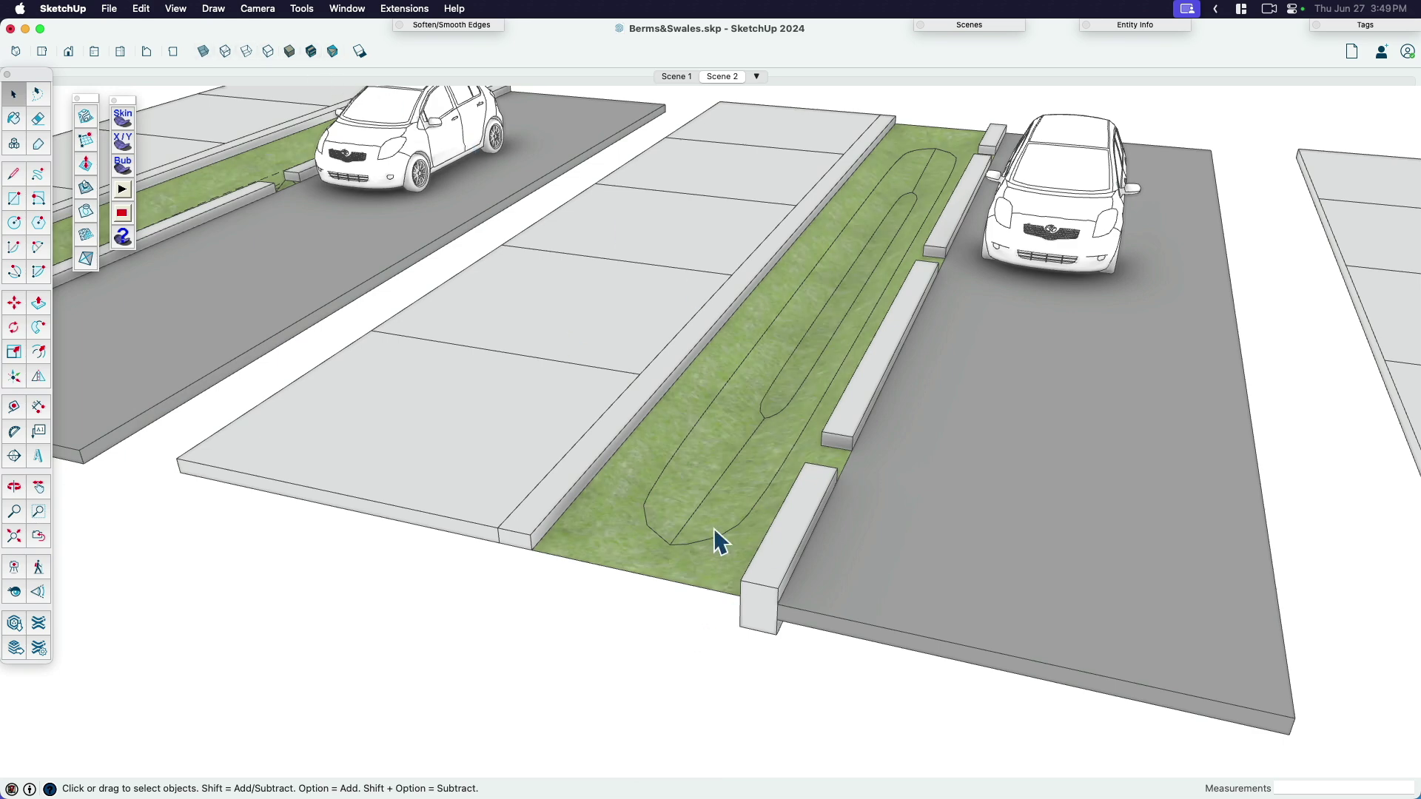
key("alt+super+h")
key("alt+super+h")
Step: Scroll over to the third parking strip with the empty planting gap
scroll(718, 607, "down", 3)
scroll(763, 570, "right", 3, "shift")
scroll(760, 569, "right", 5, "shift")
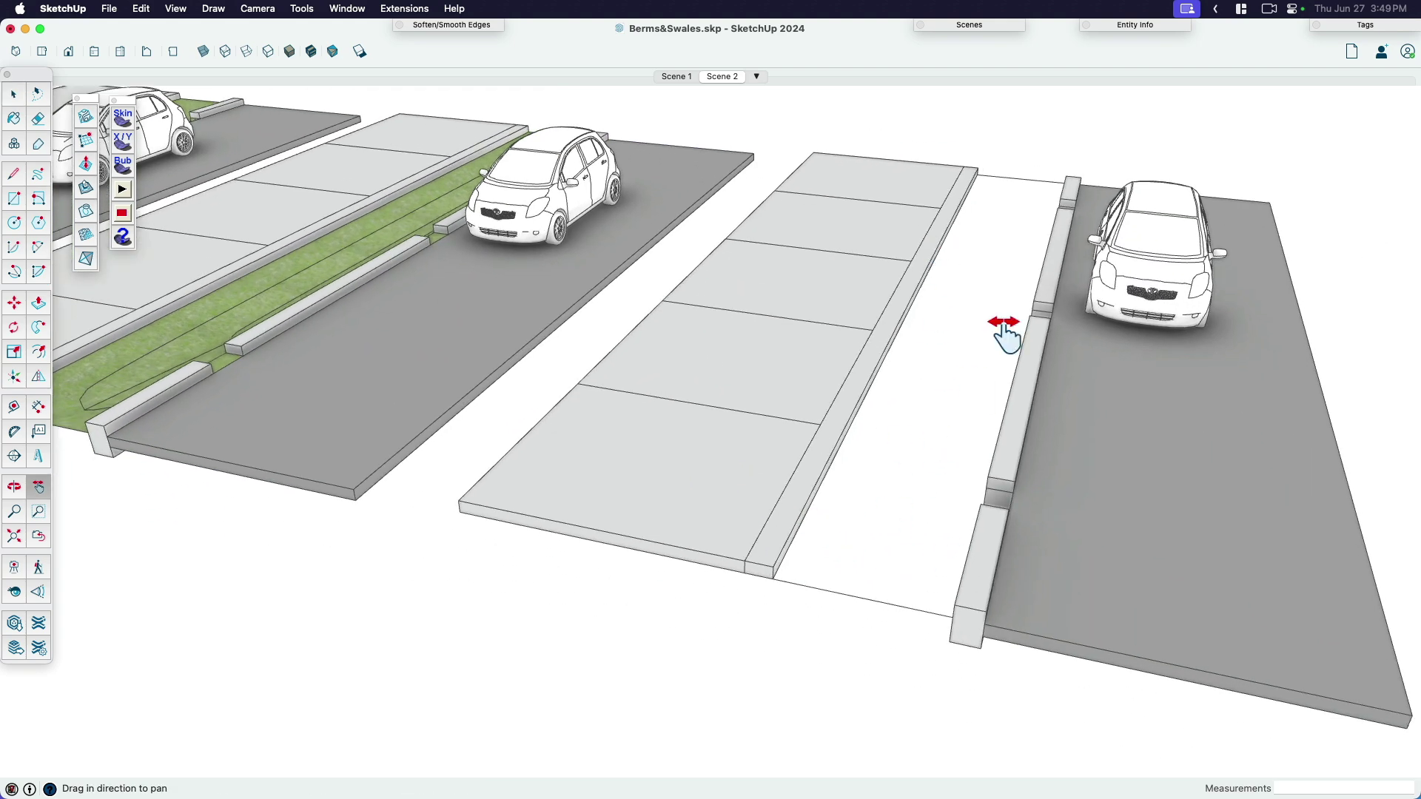
scroll(1070, 392, "down", 3)
Step: Select the edges framing the third strip's empty planting gap between sidewalk and curb
left_click_drag(1071, 393, 1043, 429)
scroll(887, 580, "down", 3)
key("space")
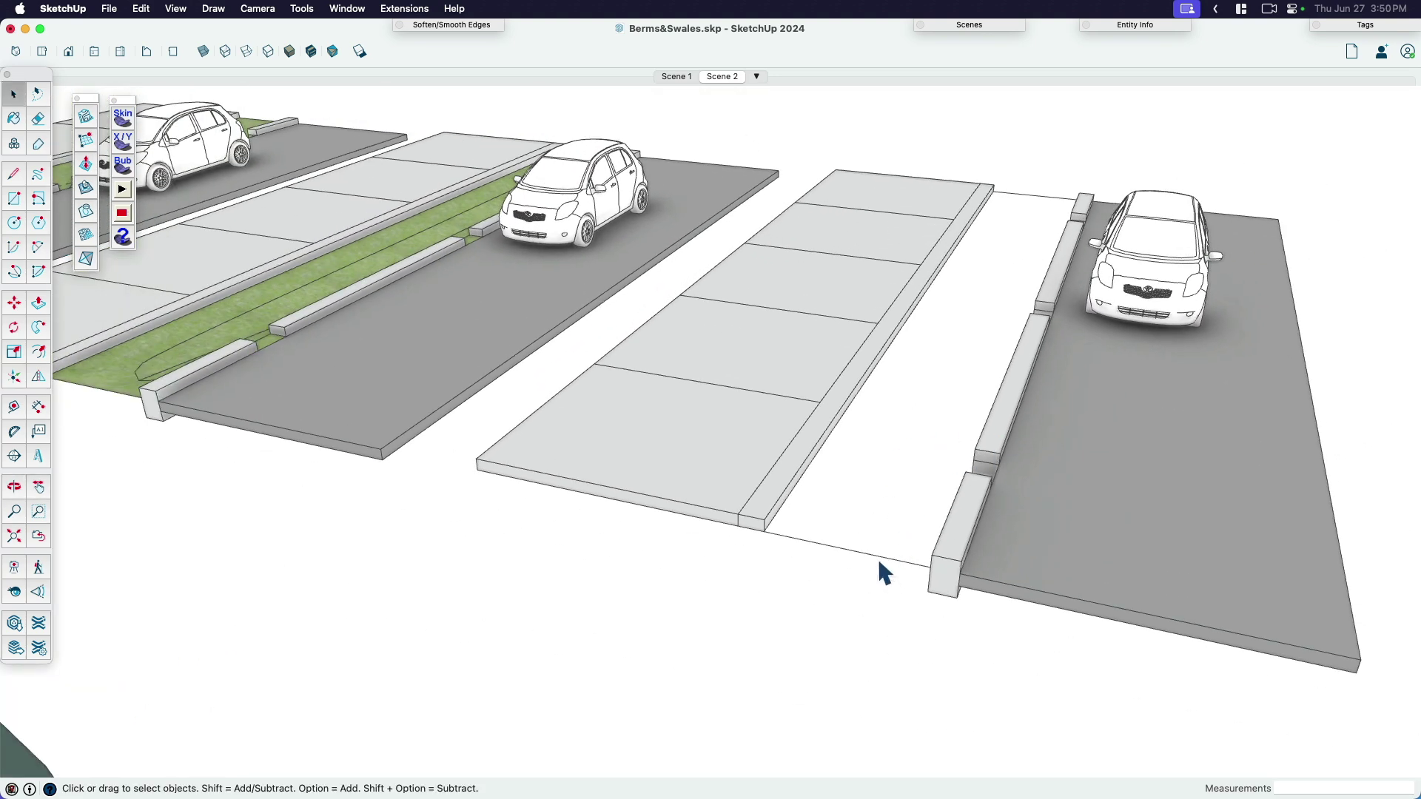
double_click(879, 562)
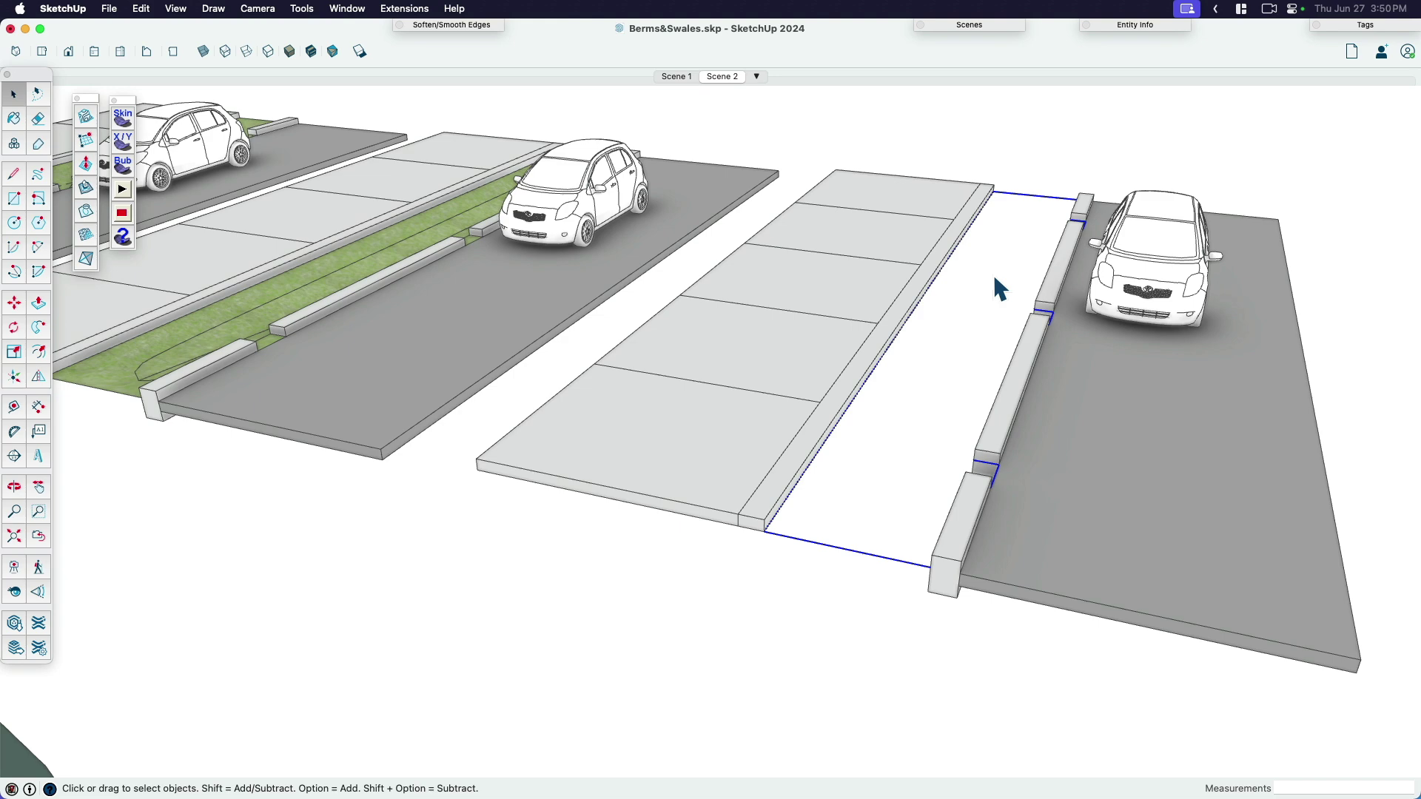
scroll(999, 341, "up", 2)
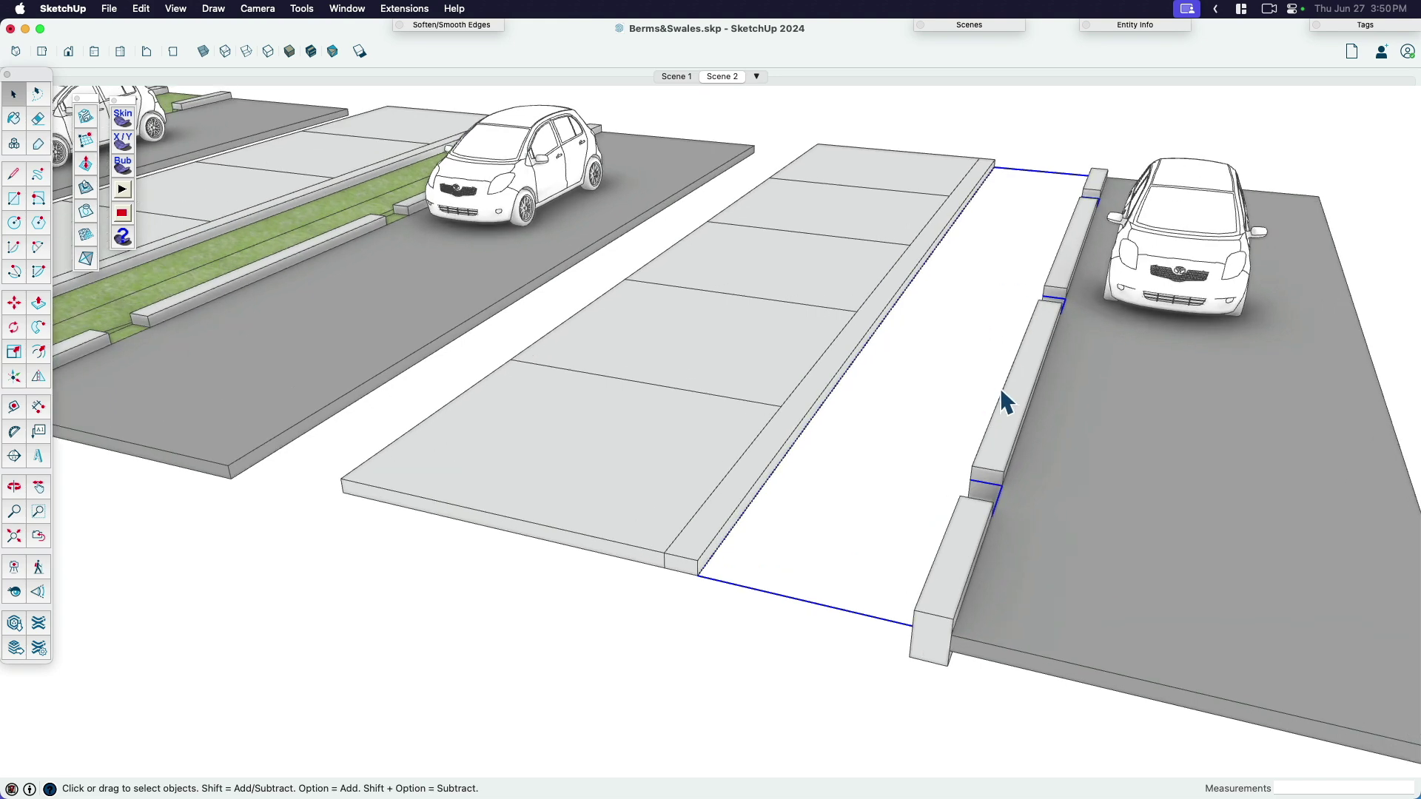
middle_click_drag(933, 418, 770, 413, "shift")
left_click(641, 613)
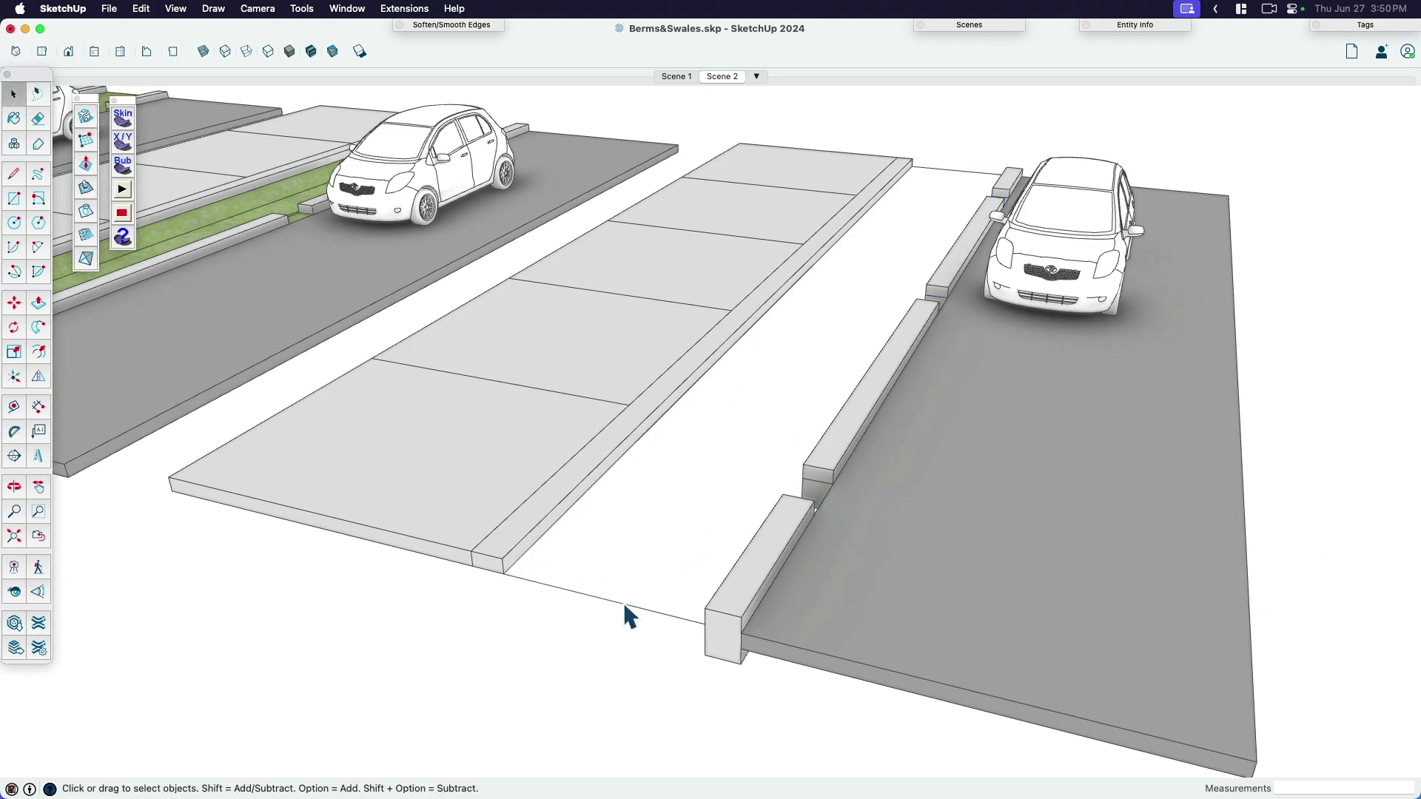
double_click(629, 605)
middle_click_drag(638, 531, 677, 539)
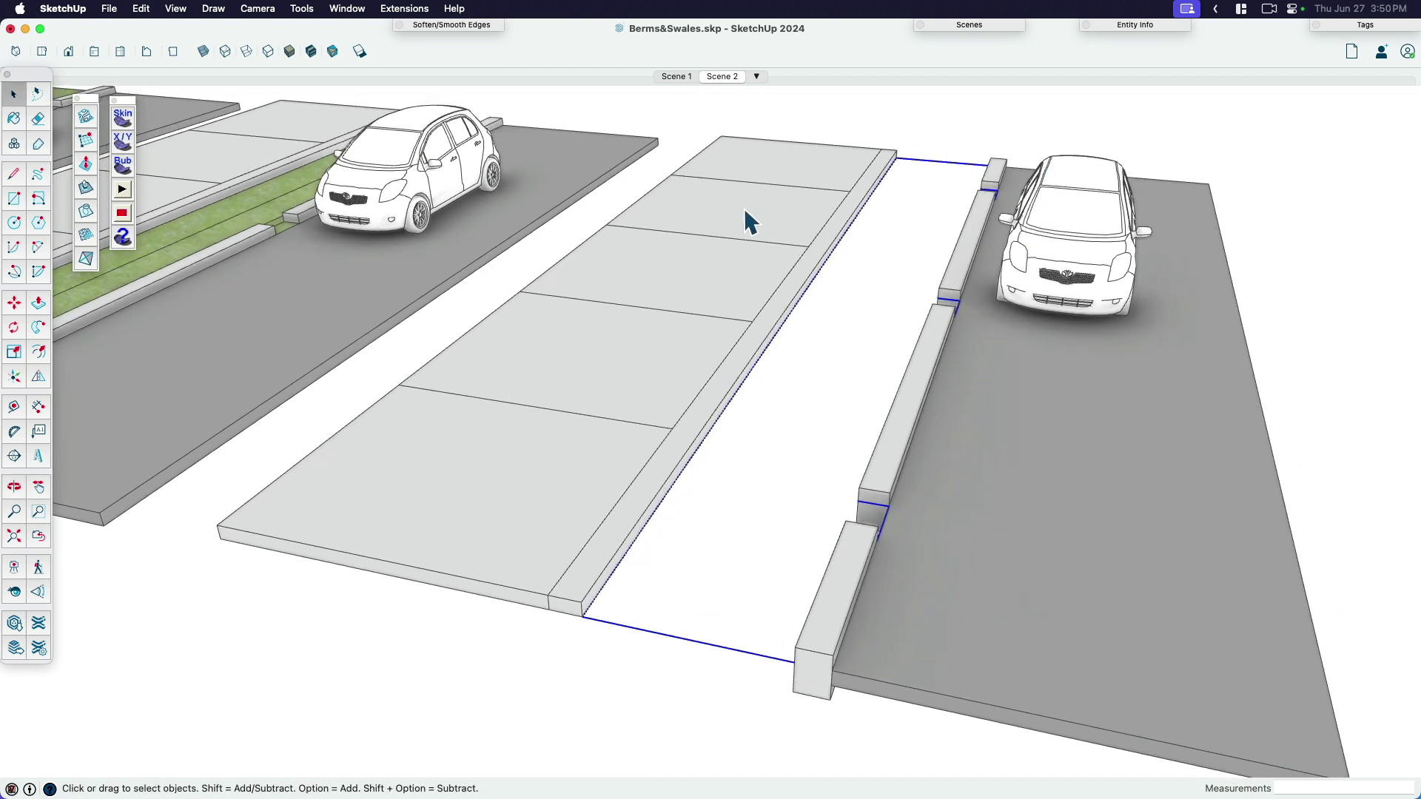
Step: Skin the selected strip edges into a grid mesh with 50 divisions
left_click_drag(127, 116, 612, 296)
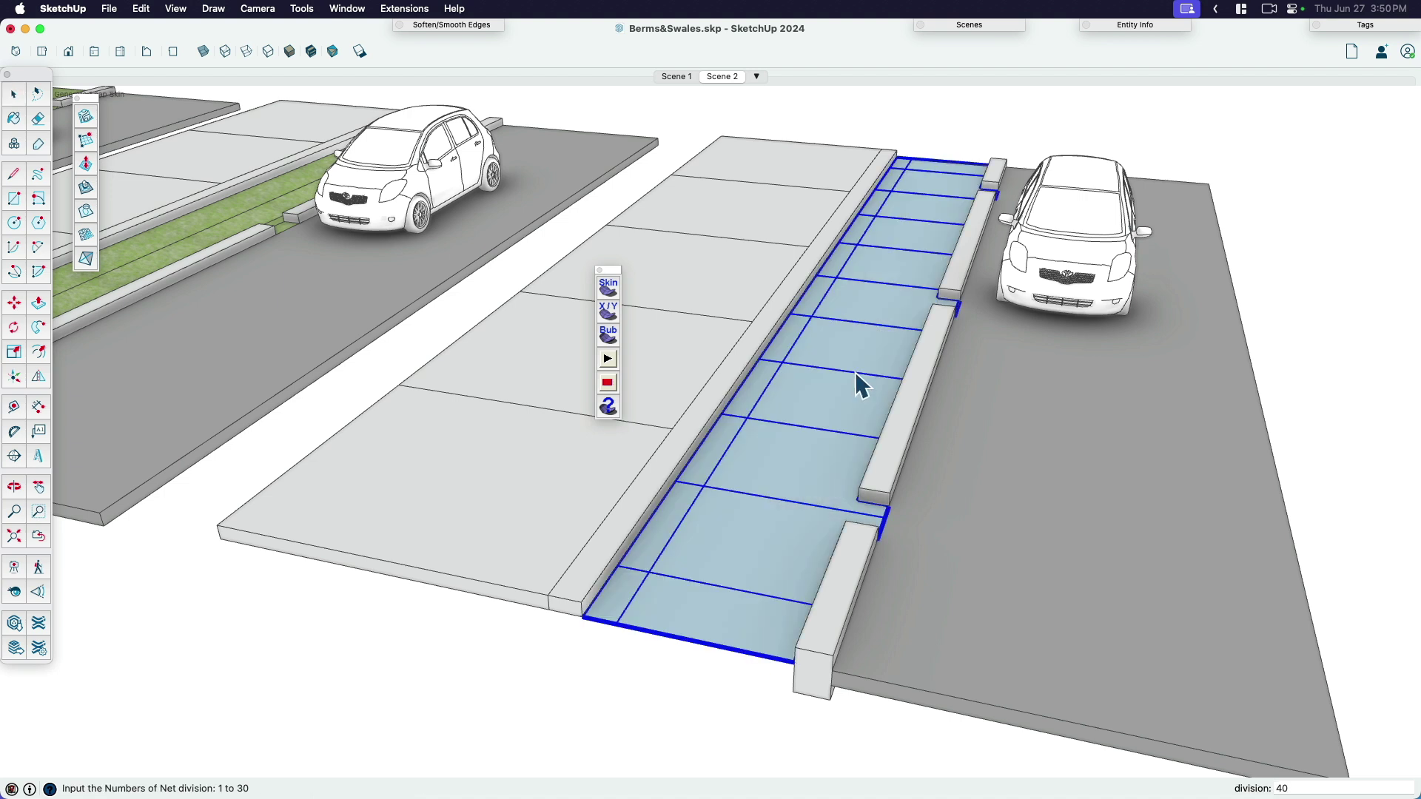
type("100")
key("Return")
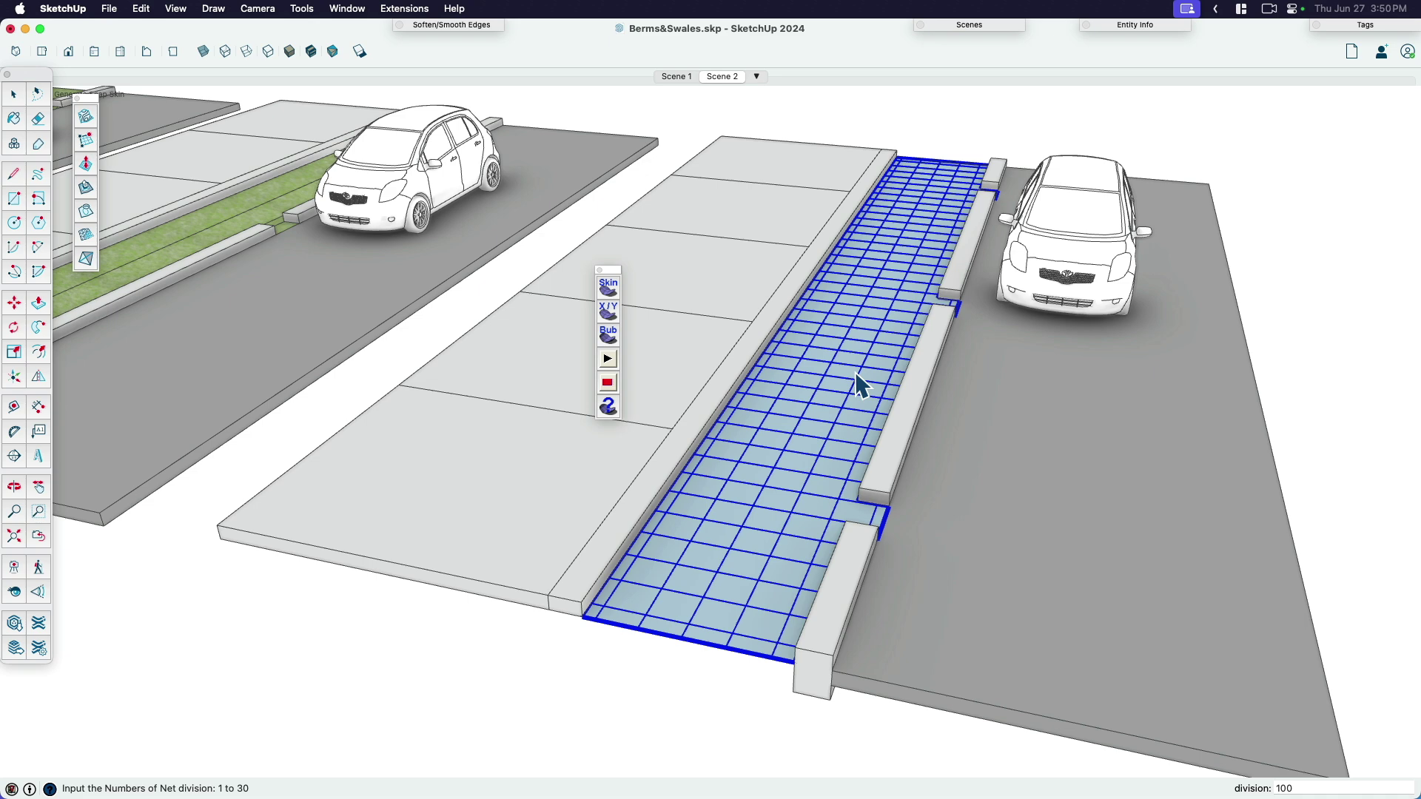
type("5")
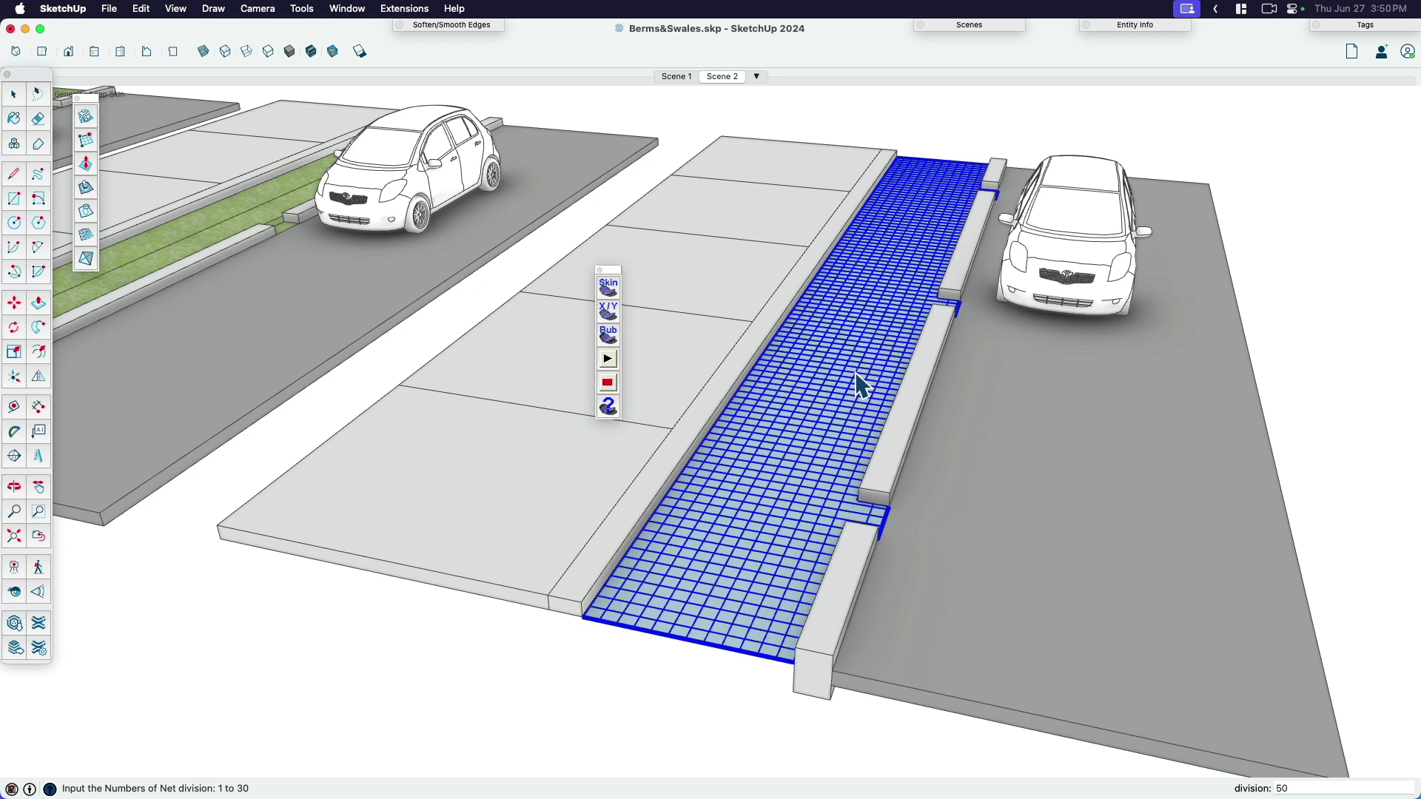
type("0")
key("Return")
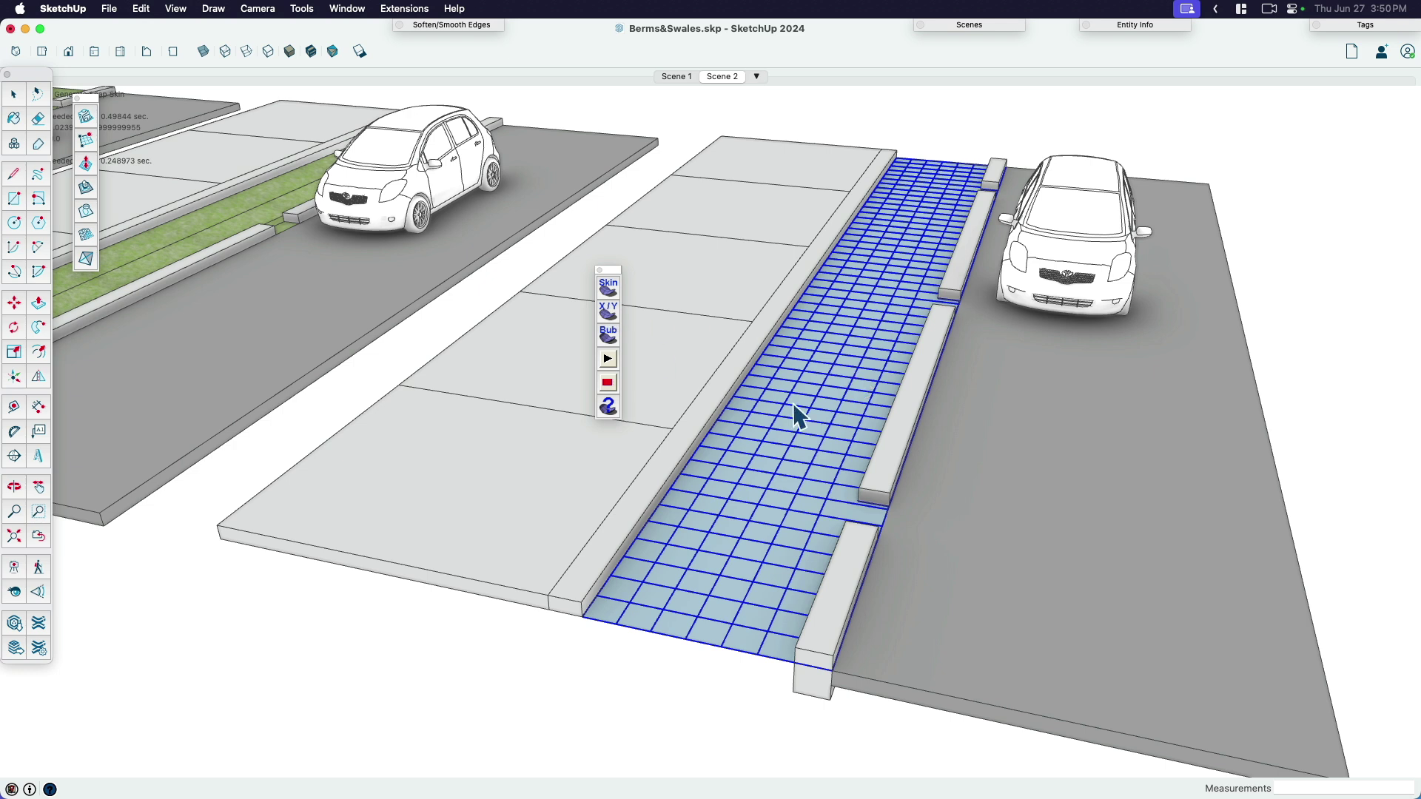
Step: Inflate the mesh with Soap Bubble at pressure 40 and check the resulting hollow
left_click(608, 337)
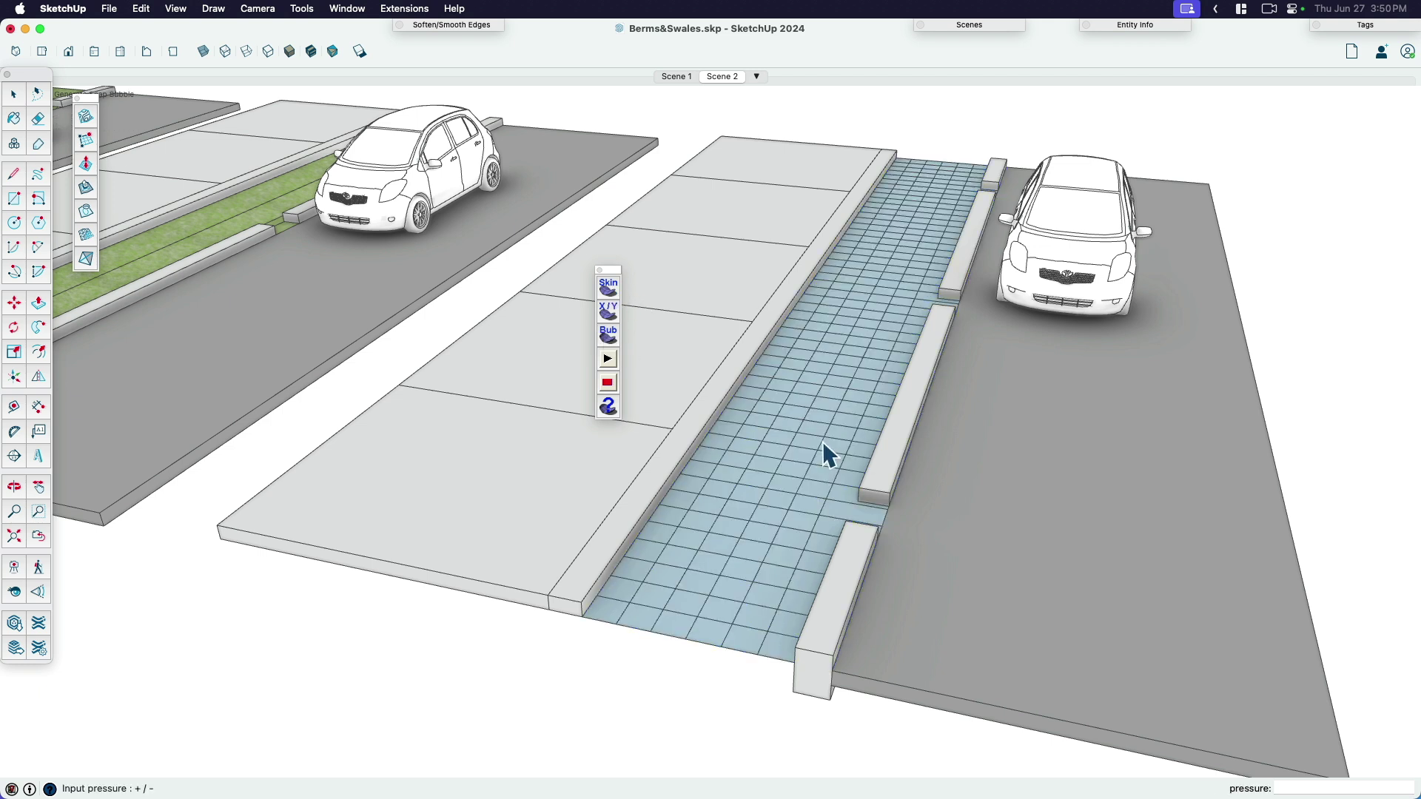
key("Return")
middle_click_drag(829, 453, 841, 400)
scroll(891, 318, "up", 5)
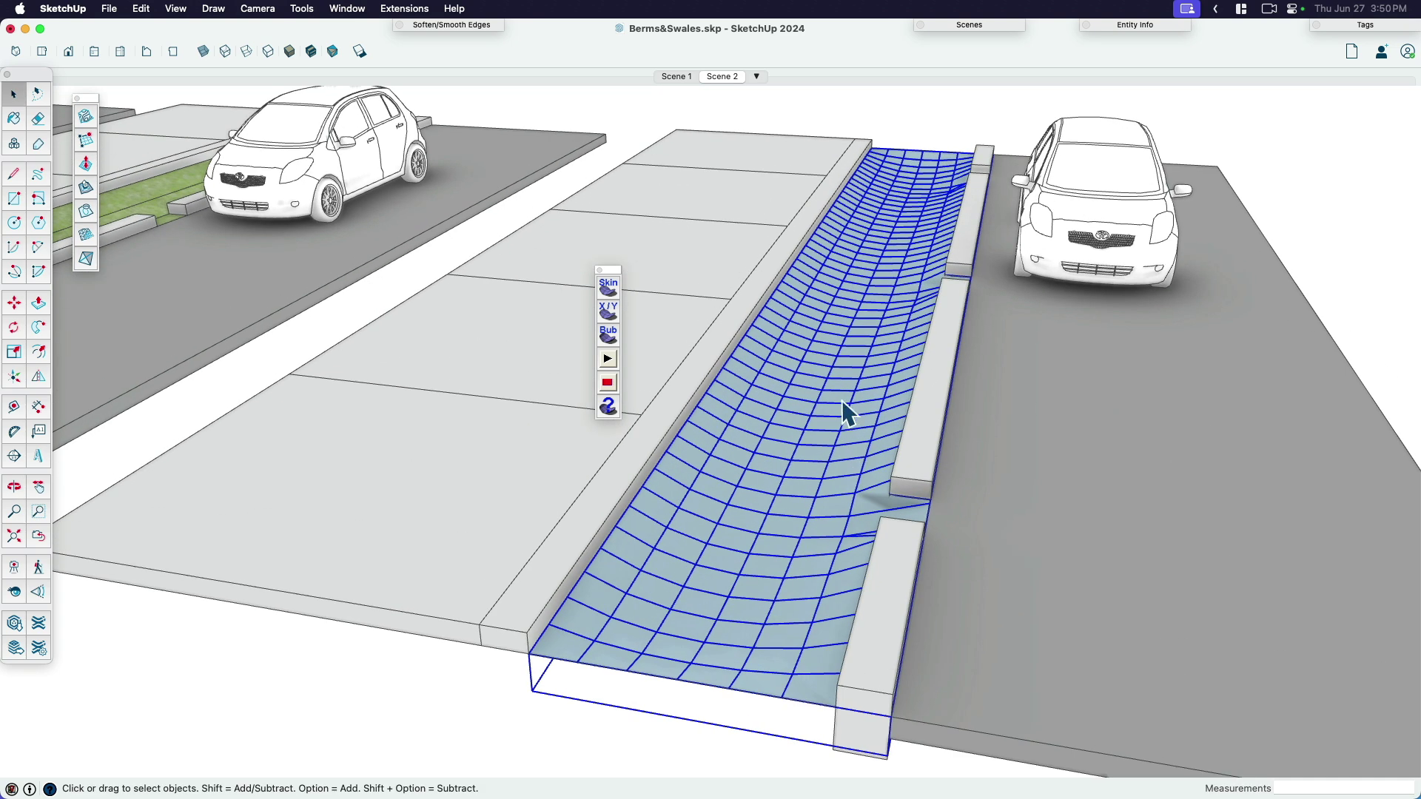
Step: Soften the swale mesh edges at 62° and reverse the swale surface's faces
left_click(430, 23)
left_click(464, 64)
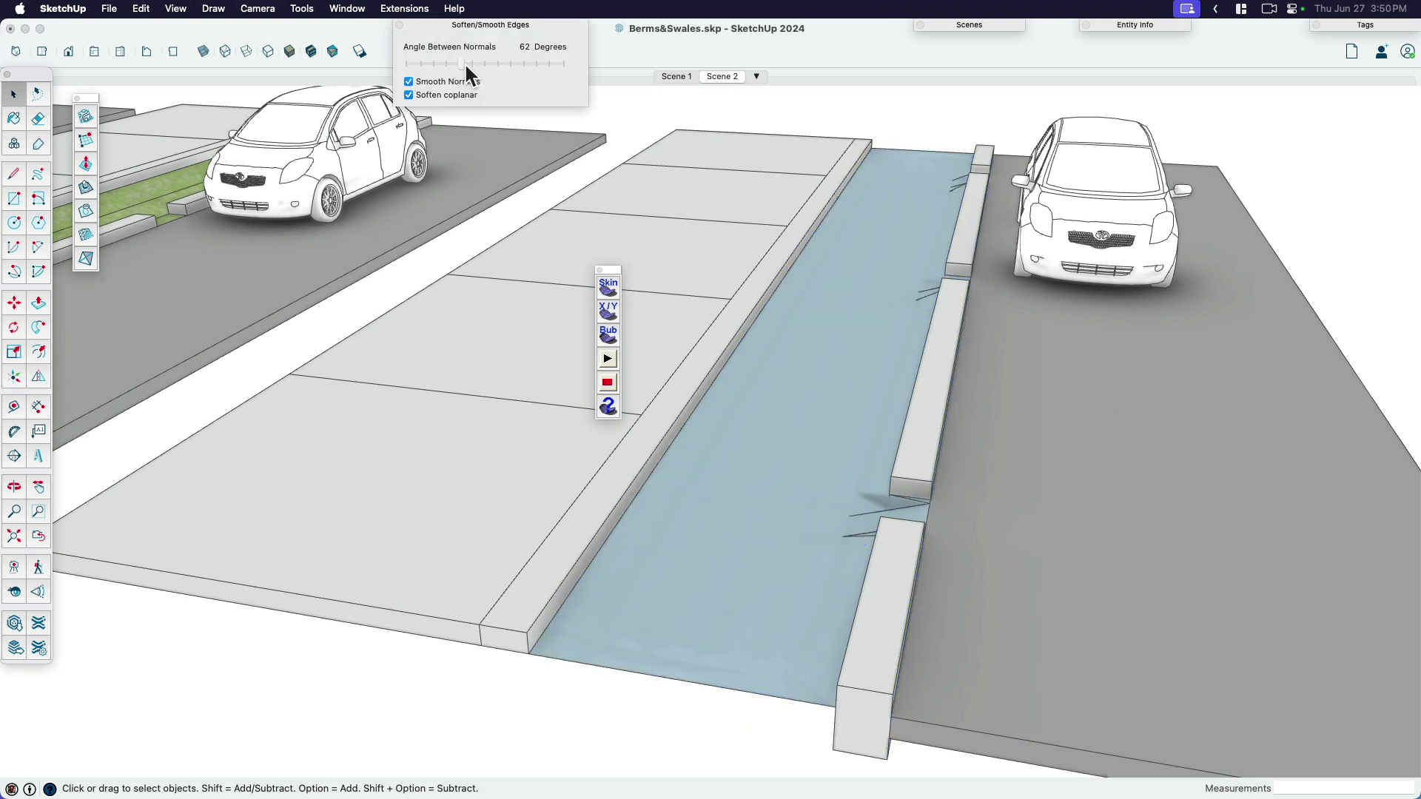
left_click(460, 24)
double_click(789, 450)
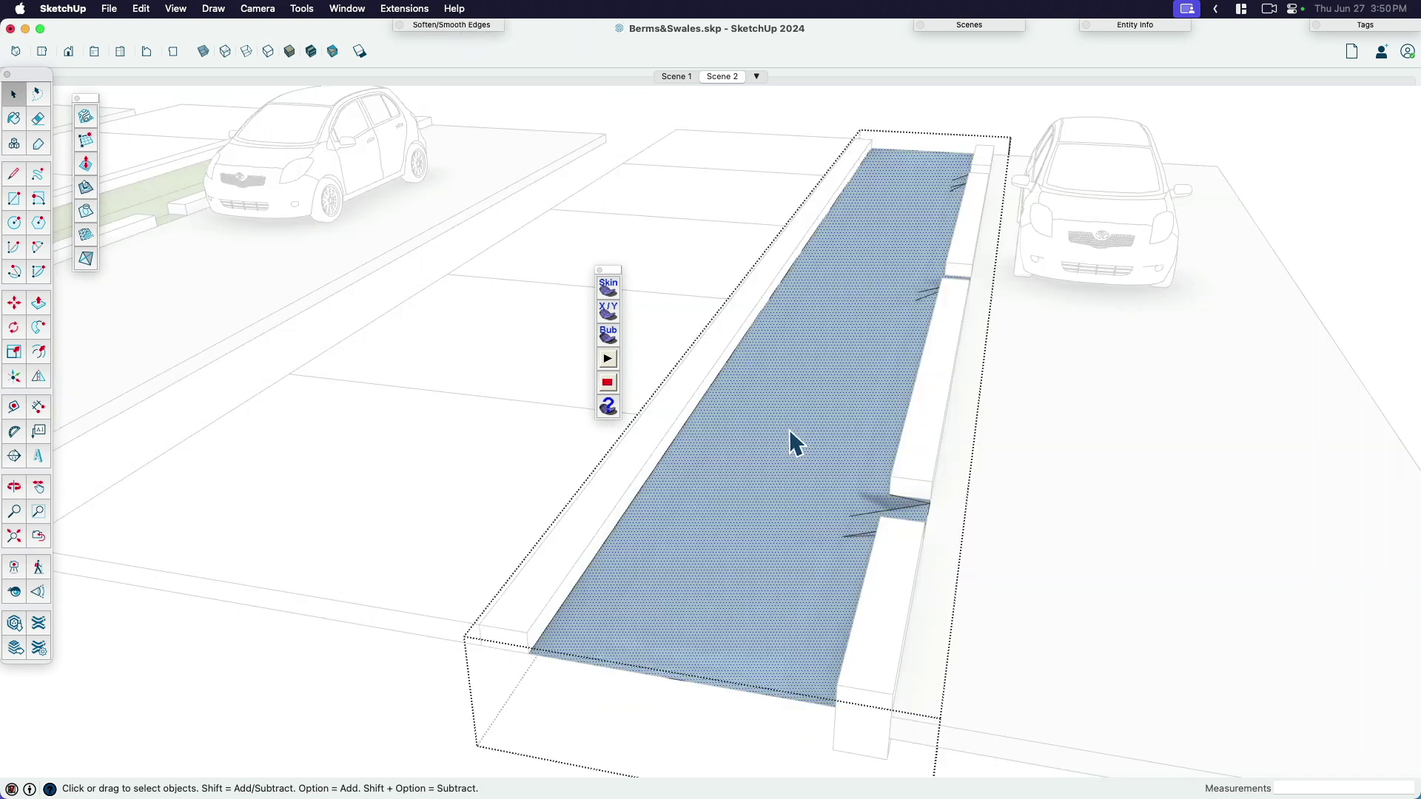
right_click(789, 433)
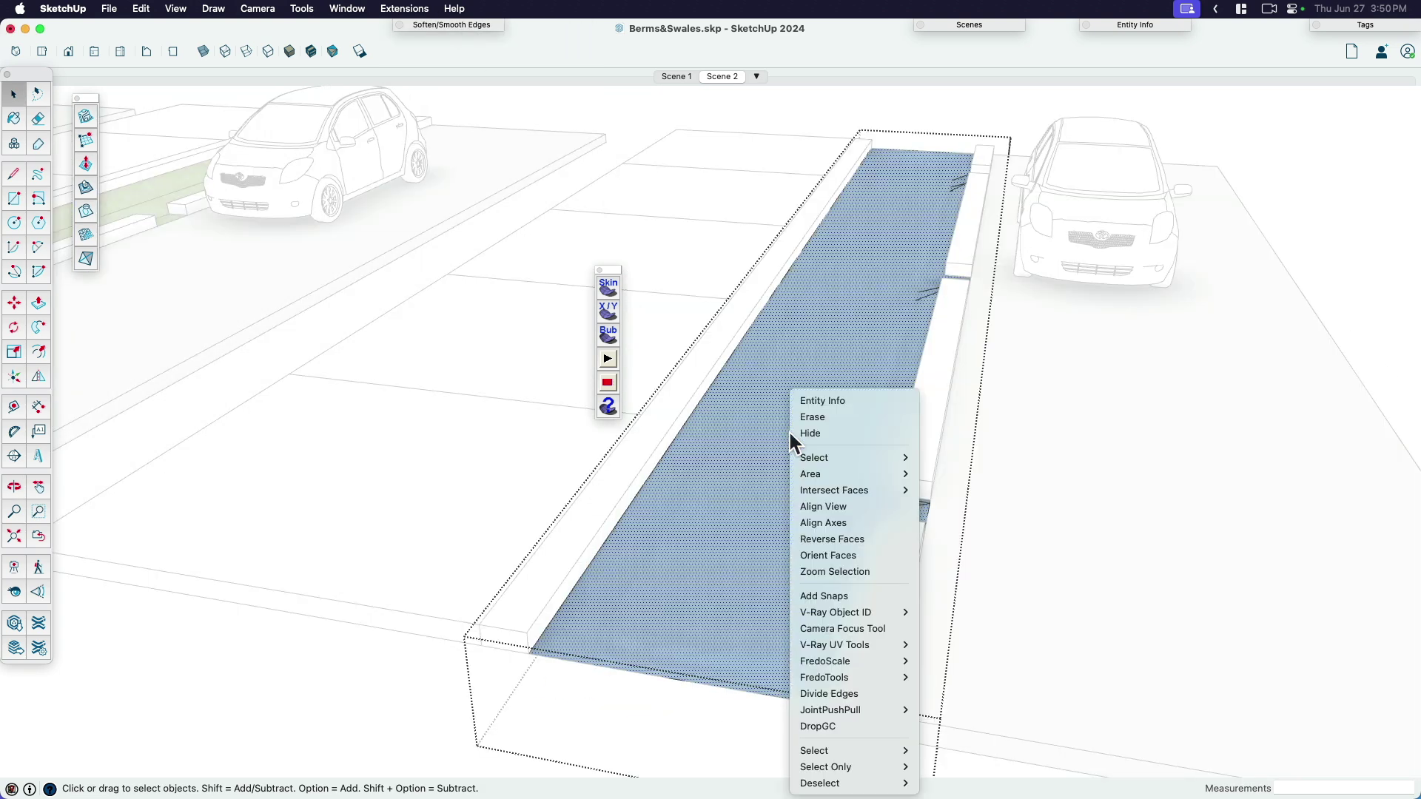
left_click(851, 541)
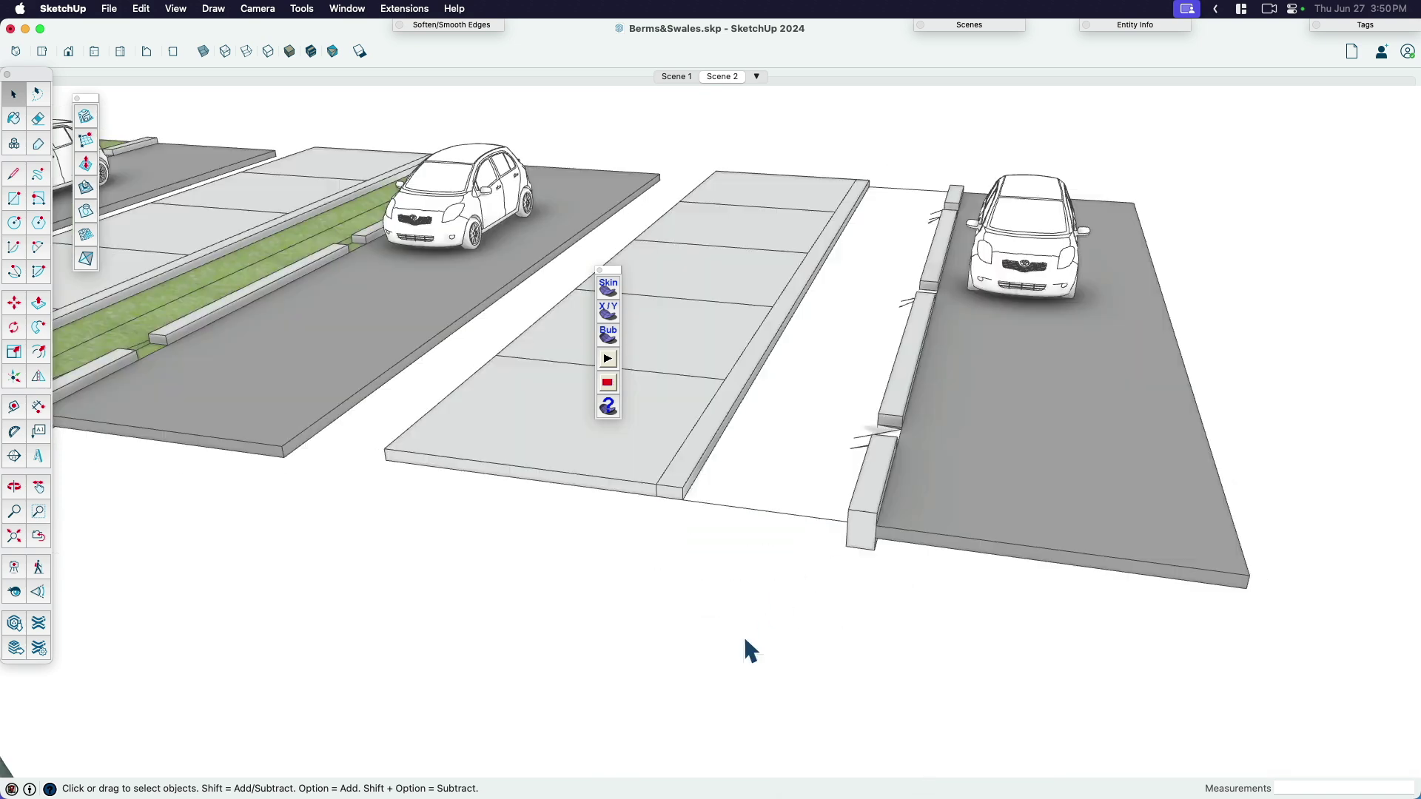
Step: Paint the right swale with grass sampled from the left swale
key("b")
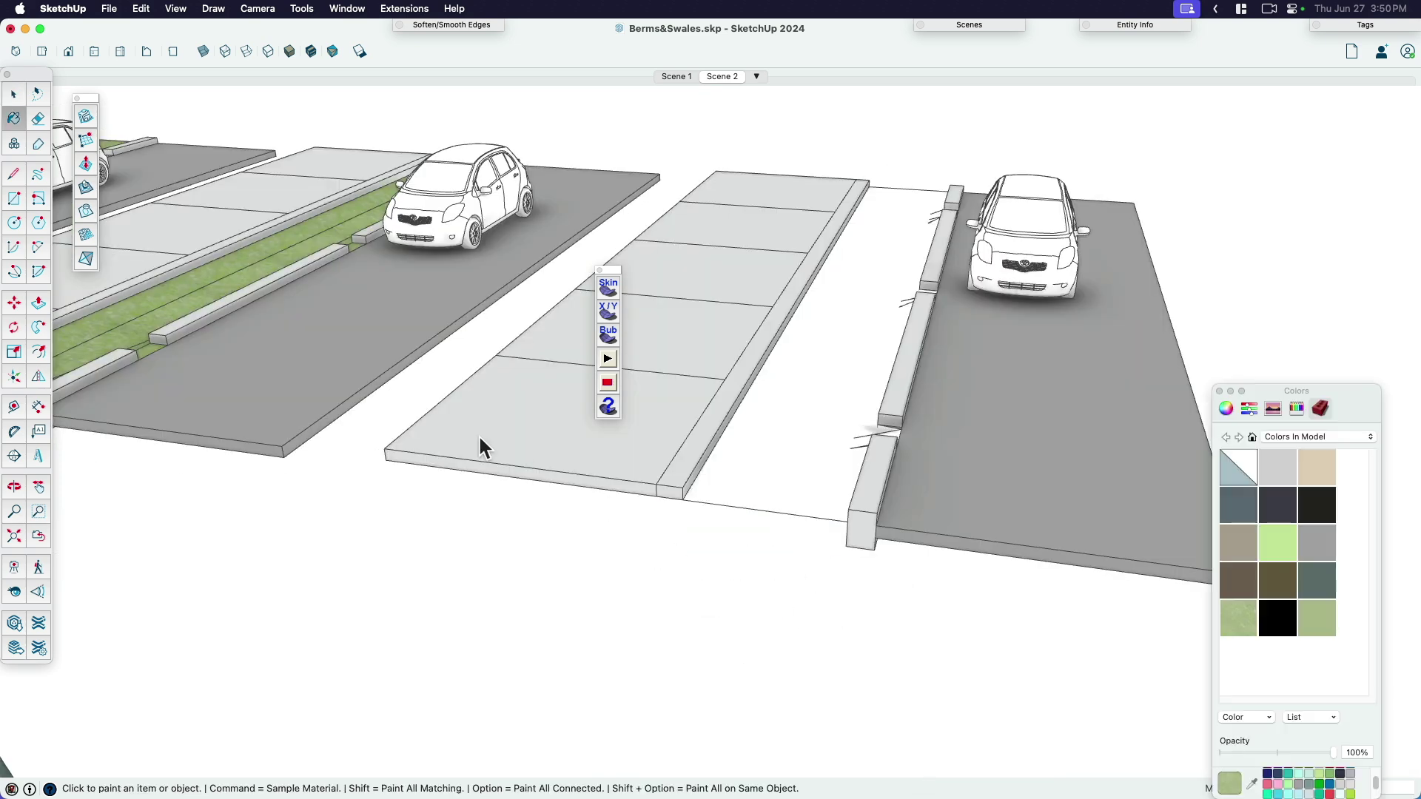
key("super")
left_click(221, 305)
left_click(815, 409)
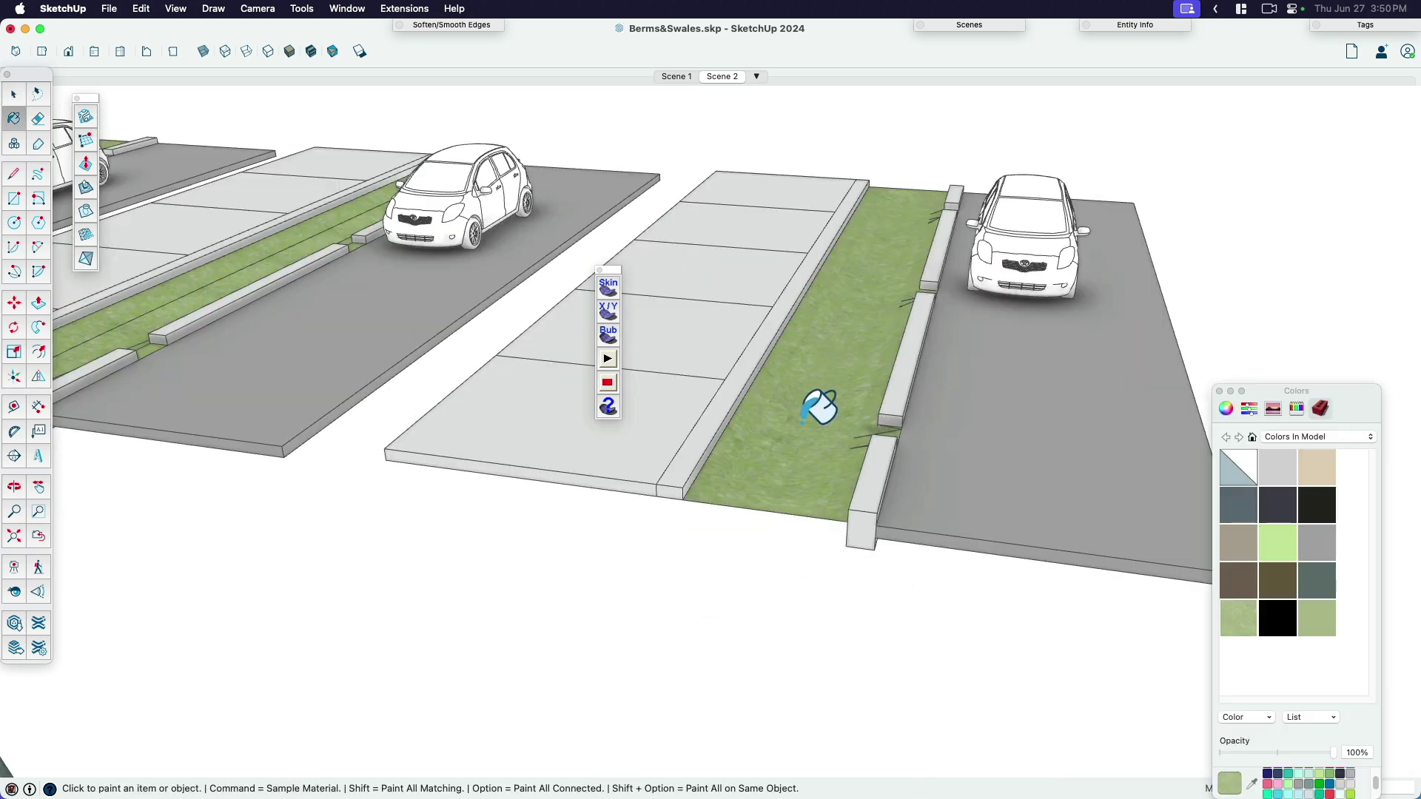
key("space")
left_click_drag(607, 270, 126, 107)
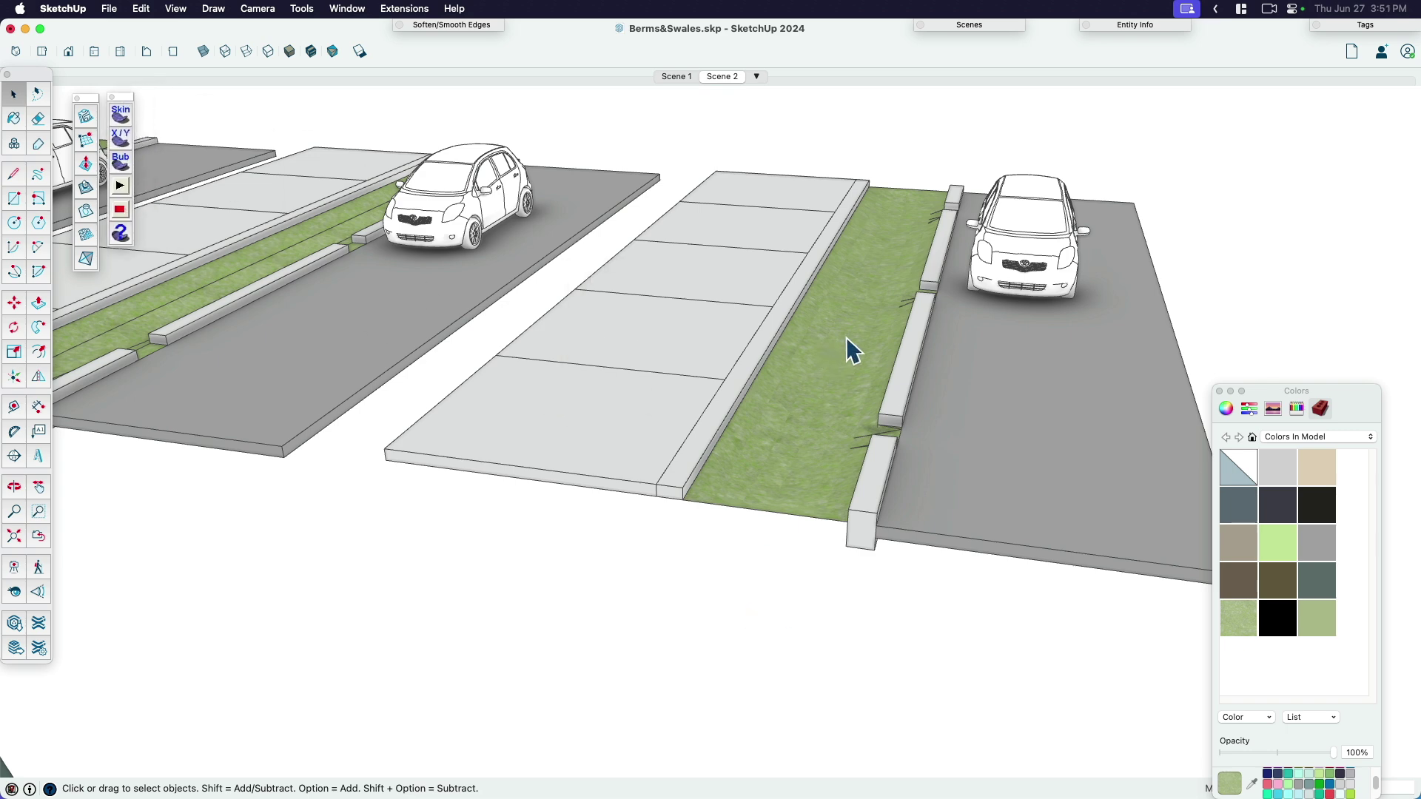
scroll(859, 359, "up", 3)
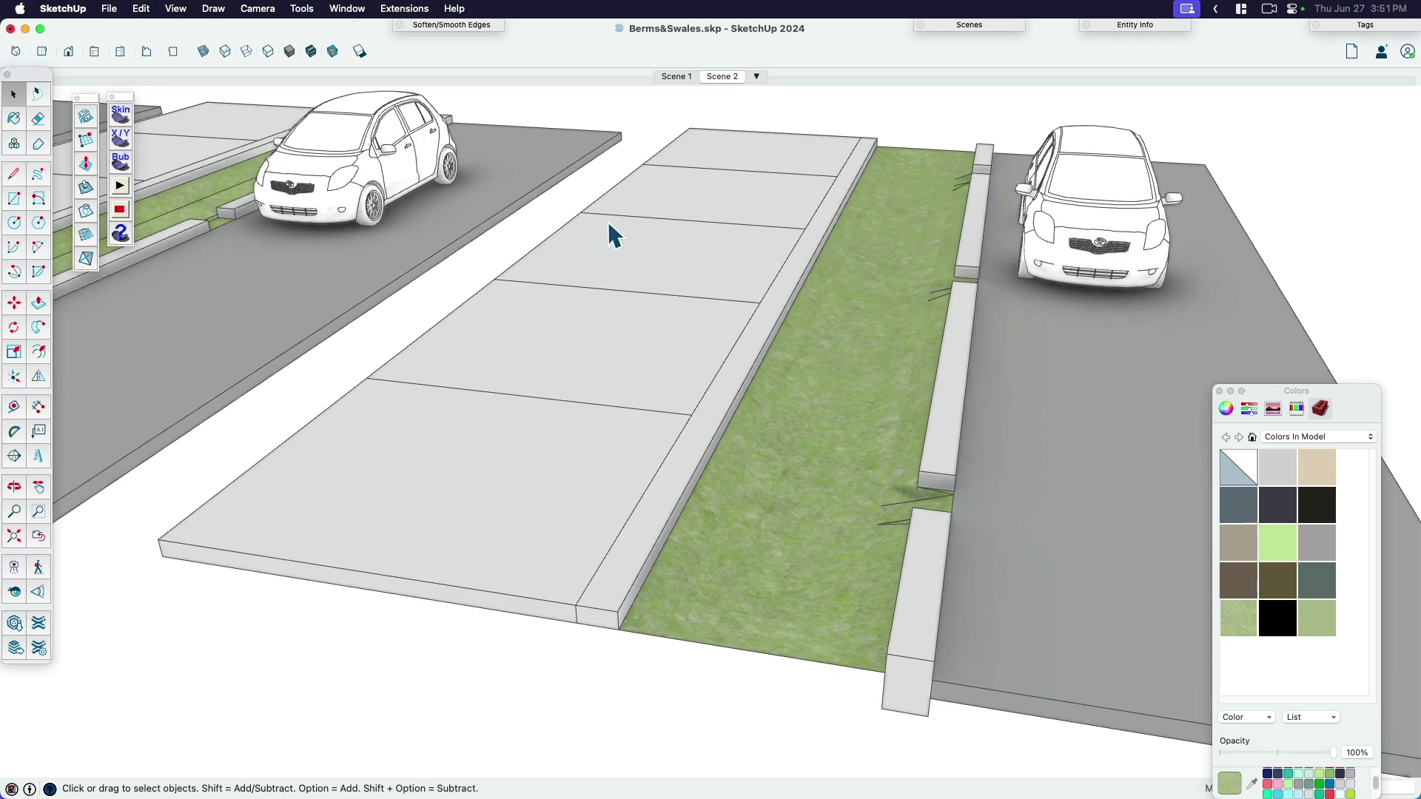
left_click(854, 402)
mouse_move(835, 463)
middle_mouse_down()
mouse_move(872, 459)
mouse_move(926, 352)
mouse_move(846, 459)
middle_mouse_up()
key("alt+super+h")
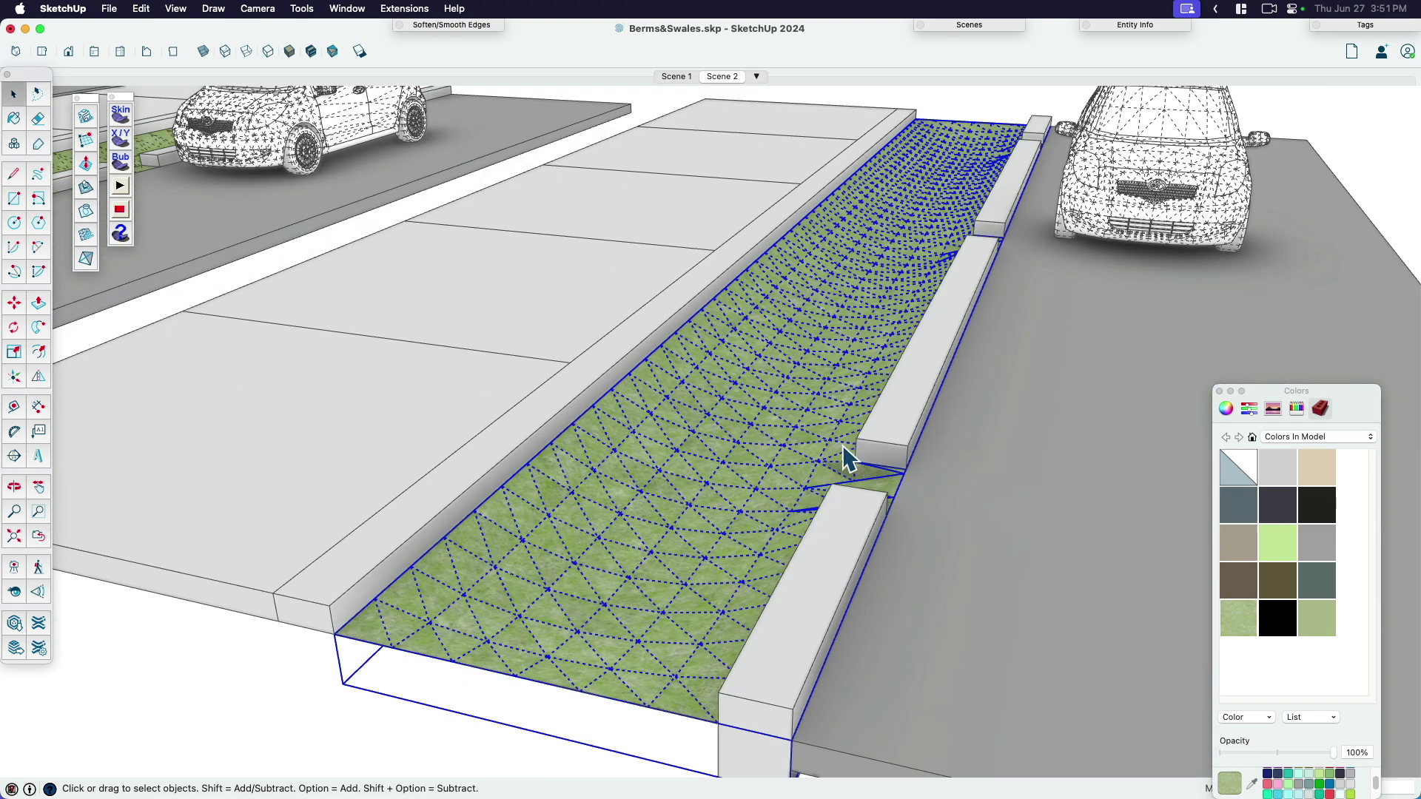
middle_click_drag(800, 408, 851, 429)
key("alt+super+h")
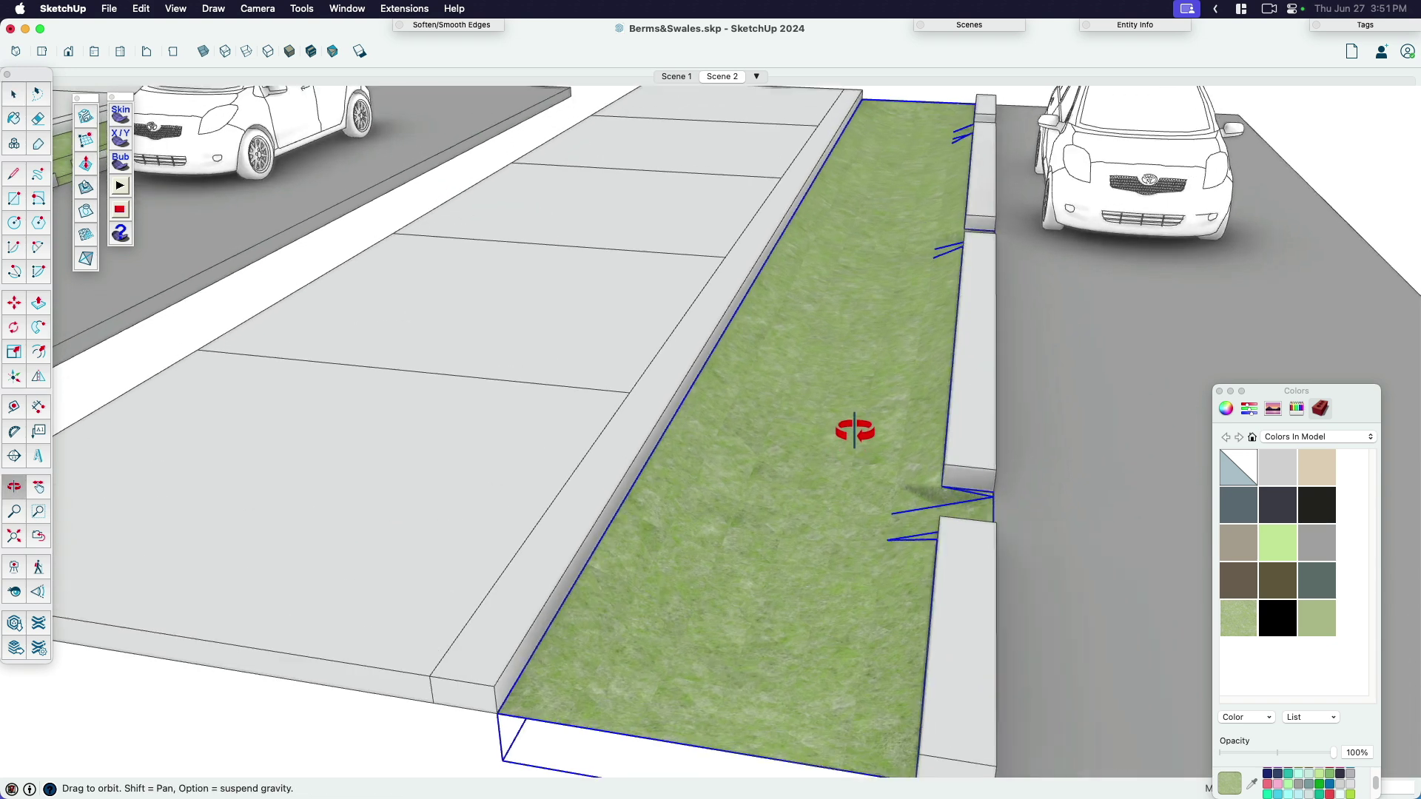
left_click(400, 11)
left_click(406, 118)
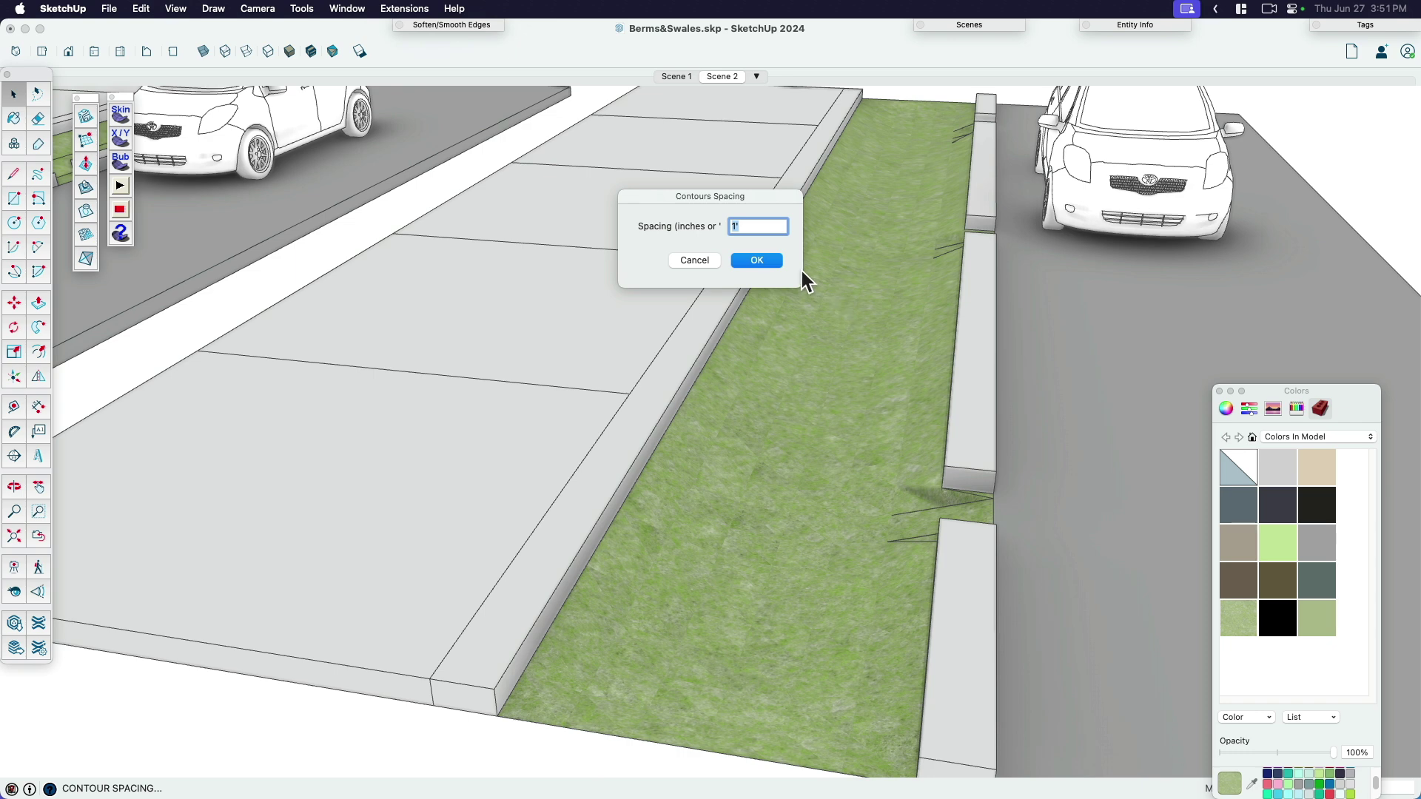
key("Return")
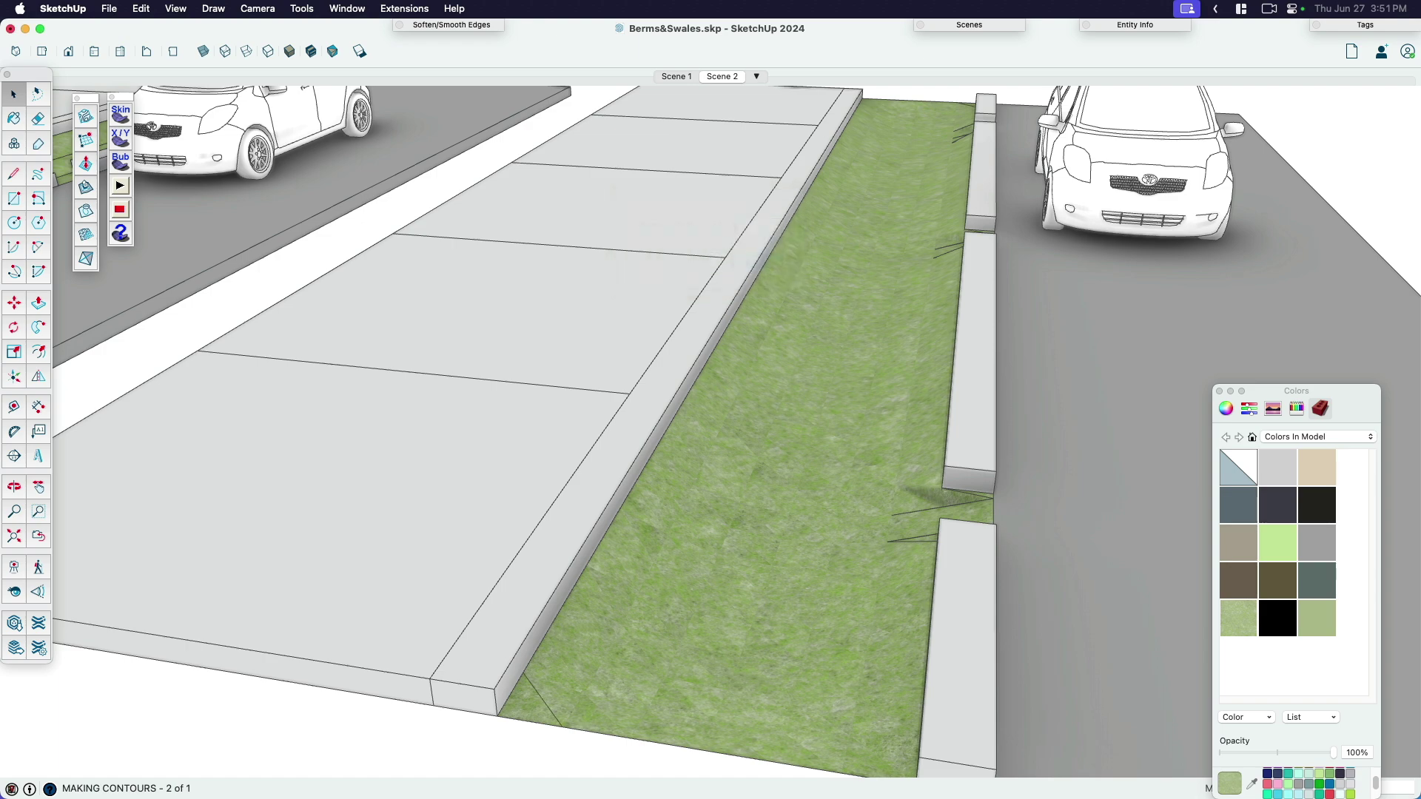
scroll(803, 349, "down", 5)
middle_click_drag(802, 348, 891, 305)
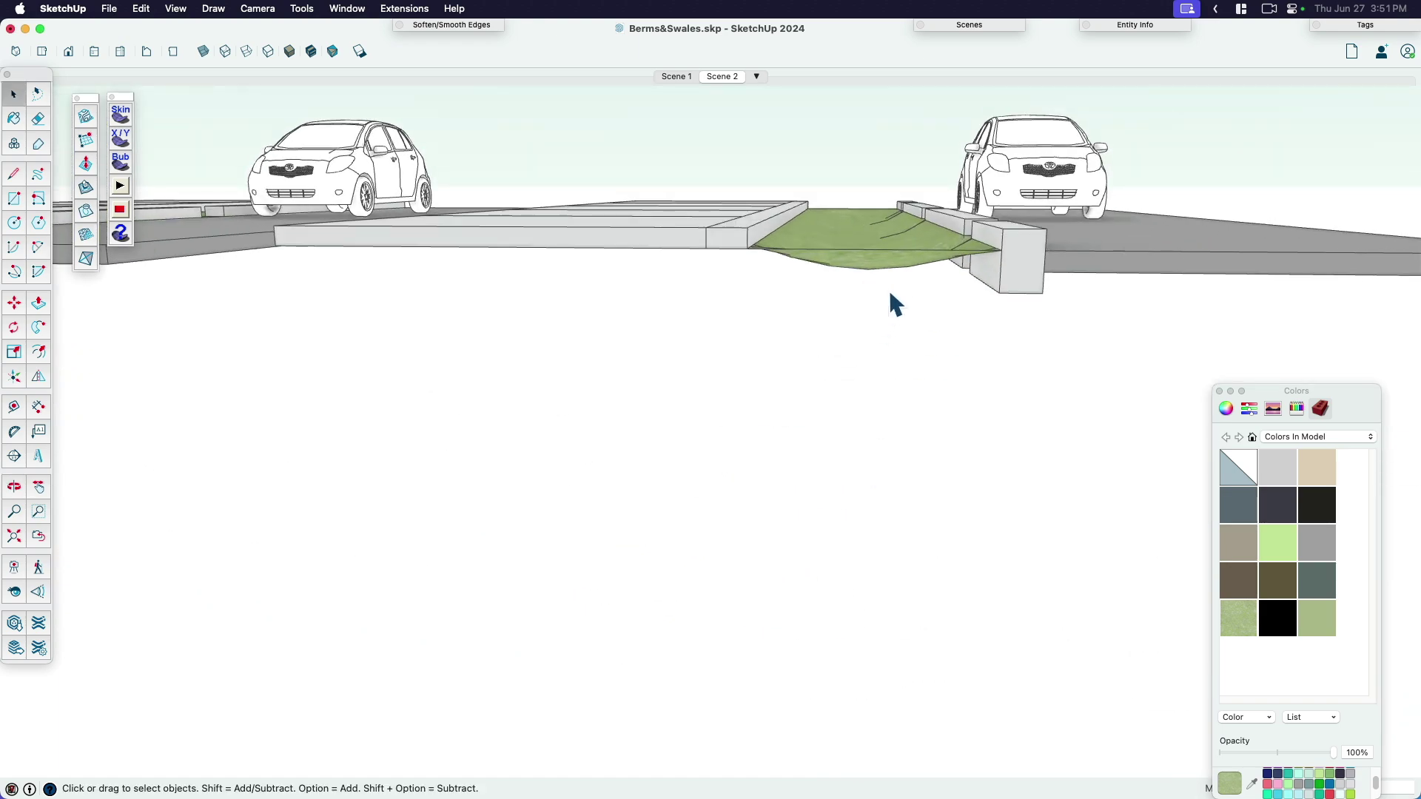
scroll(905, 246, "up", 3)
left_click(872, 249)
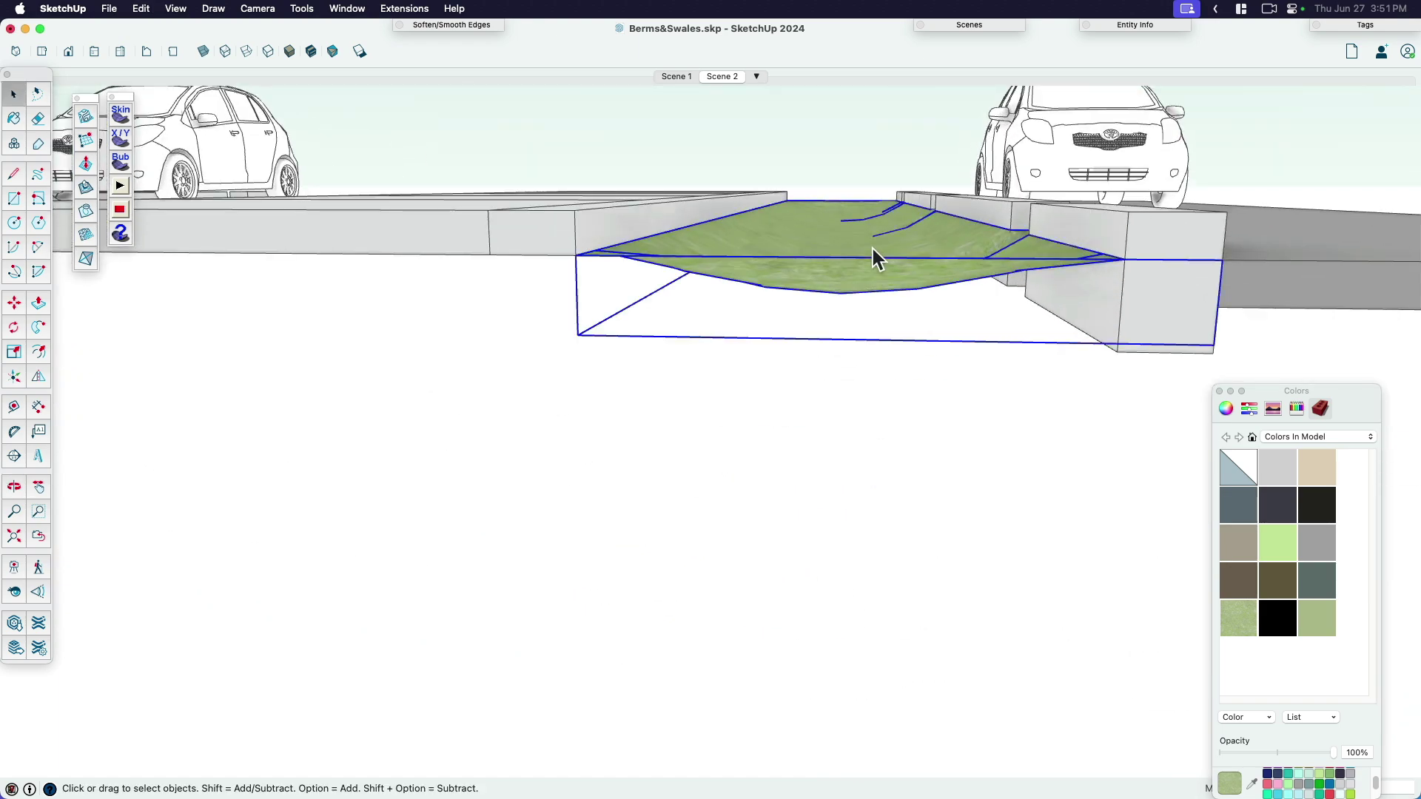
key("s")
left_click(855, 214)
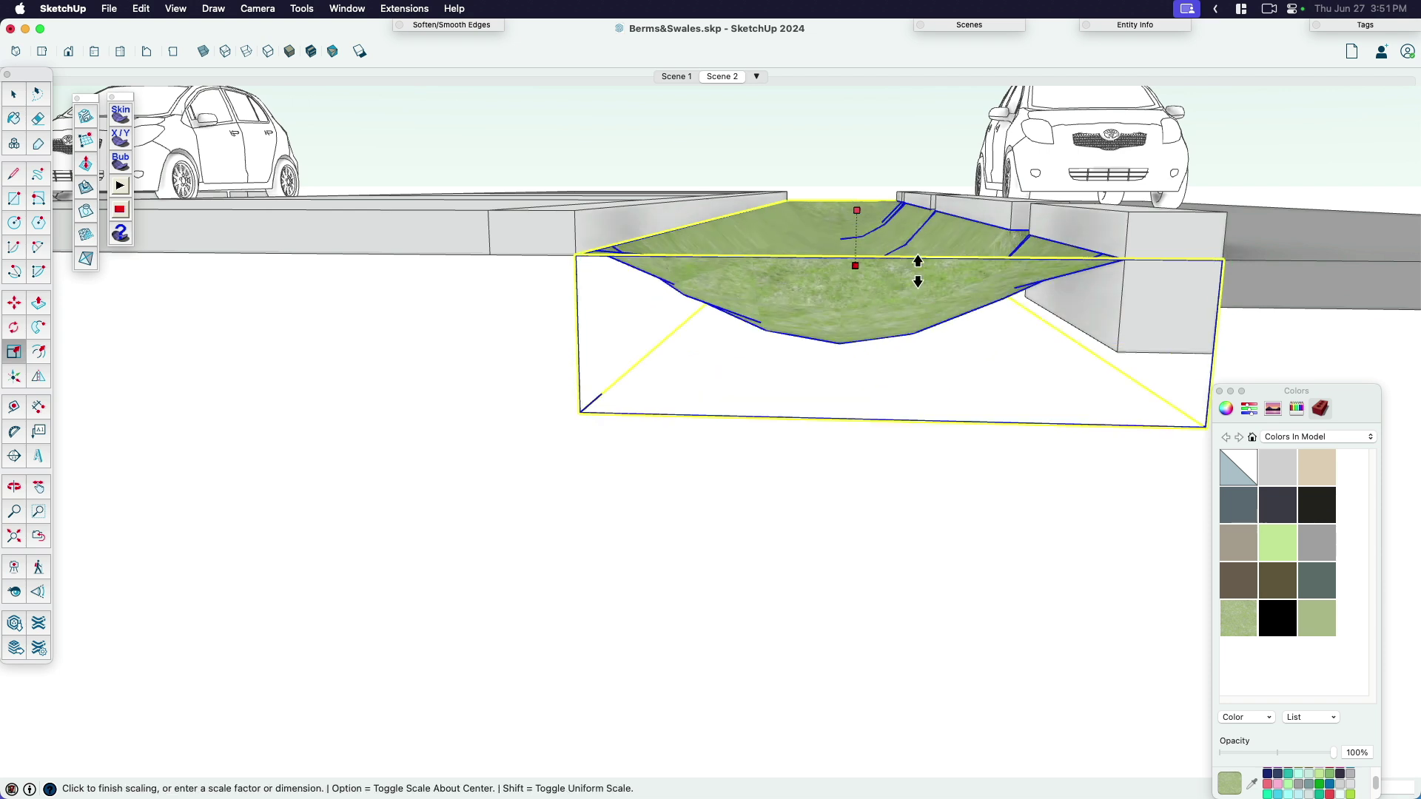
left_click(1019, 366)
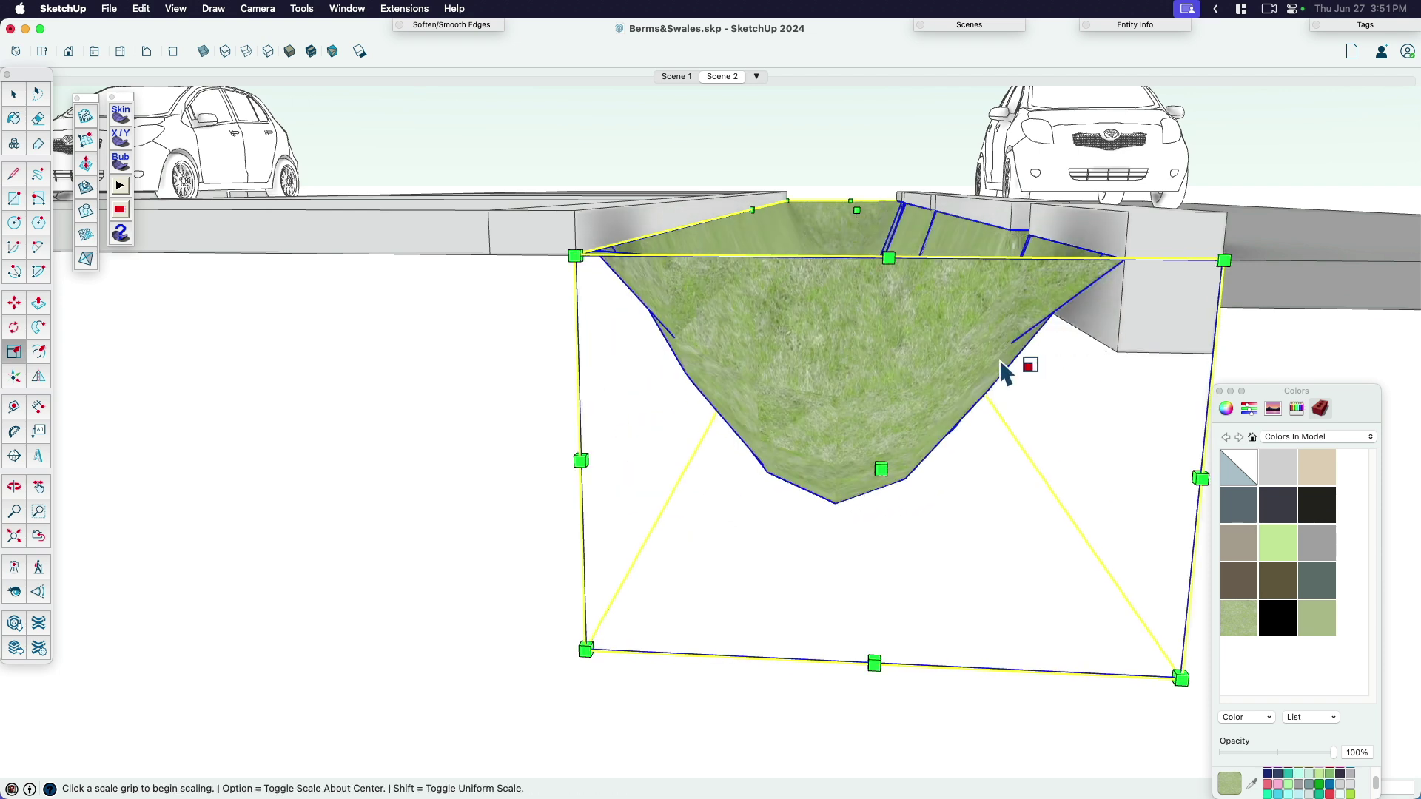
key("super+z")
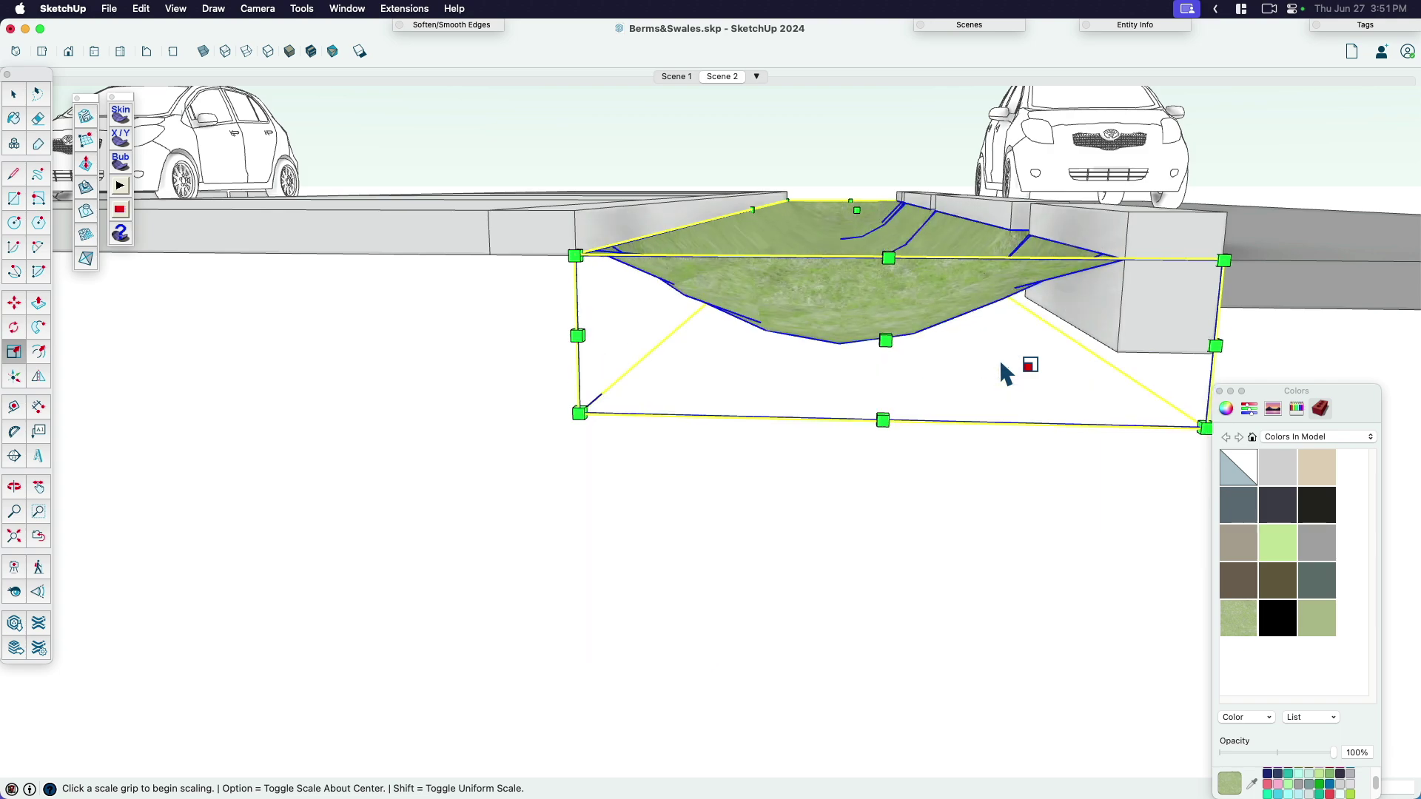
key("space")
left_click(923, 448)
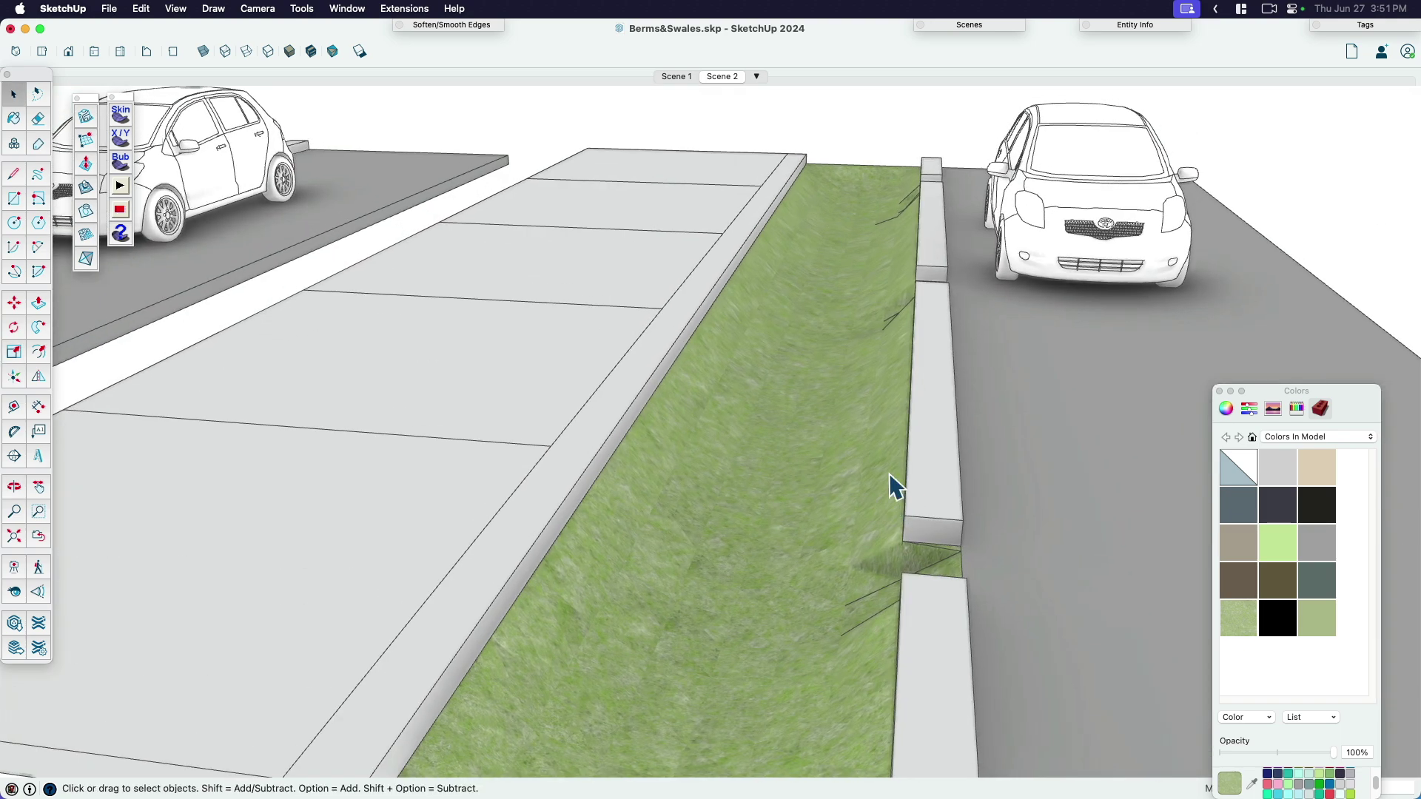
Step: Generate contour lines at 1' spacing on the grass swale using the Contours extension
scroll(895, 487, "down", 5)
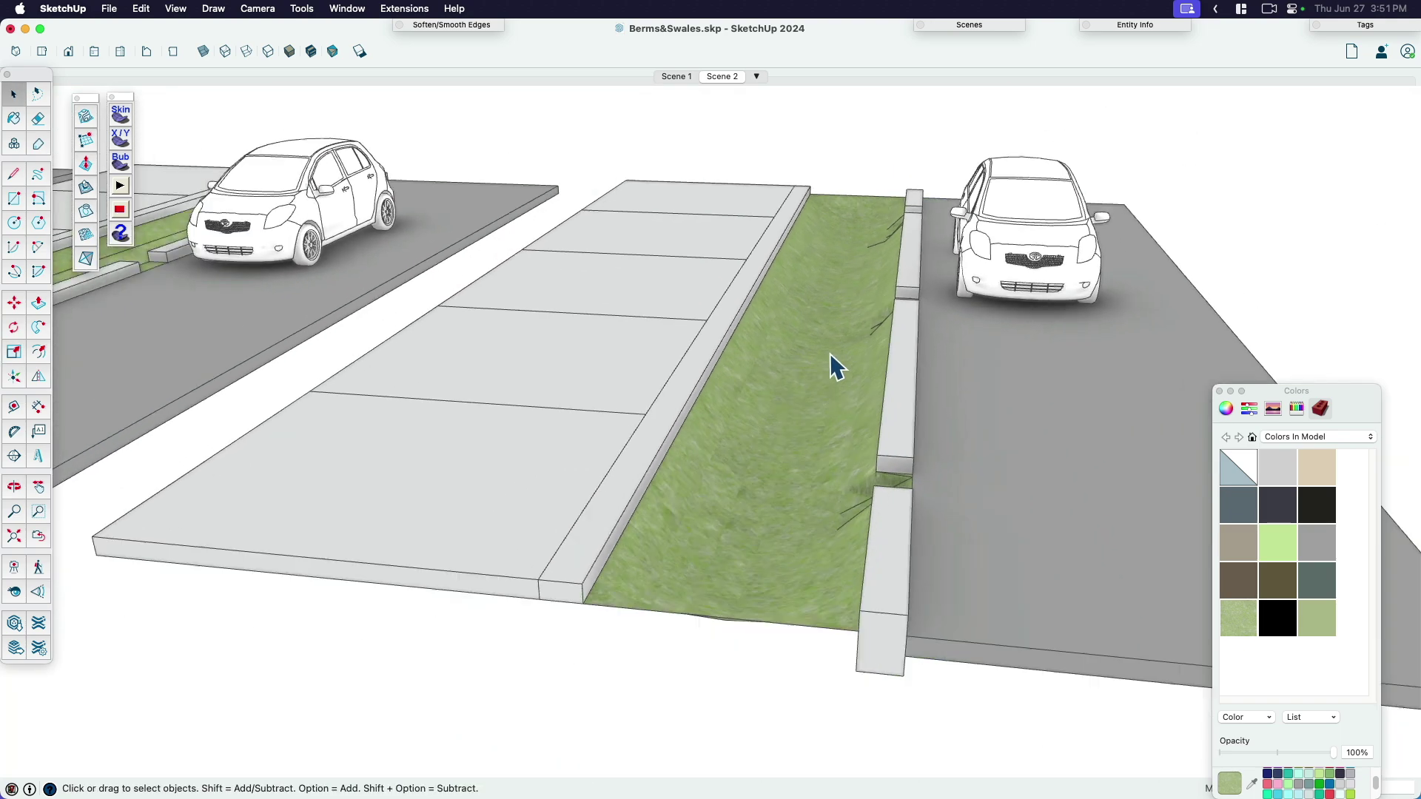
left_click(821, 355)
left_click(397, 9)
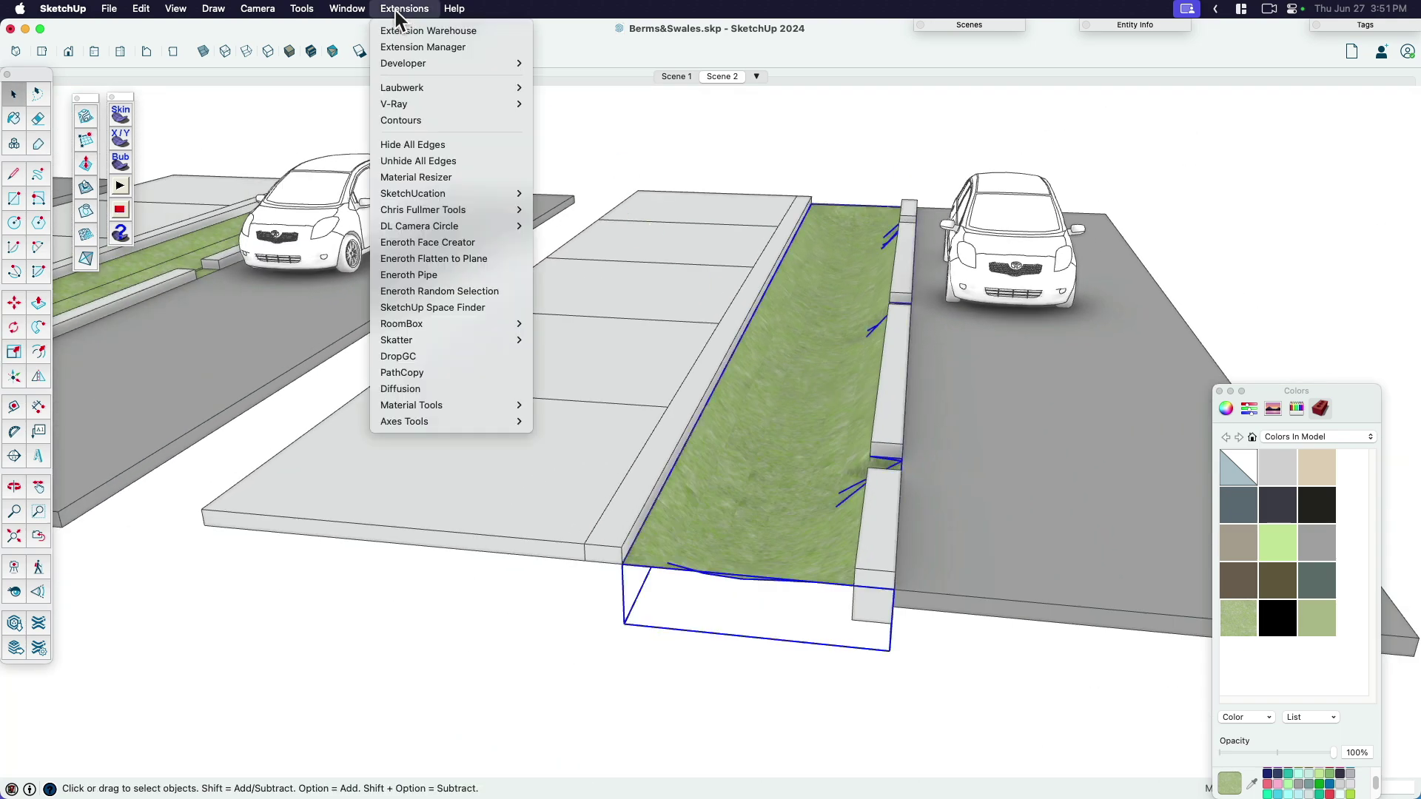
left_click(420, 120)
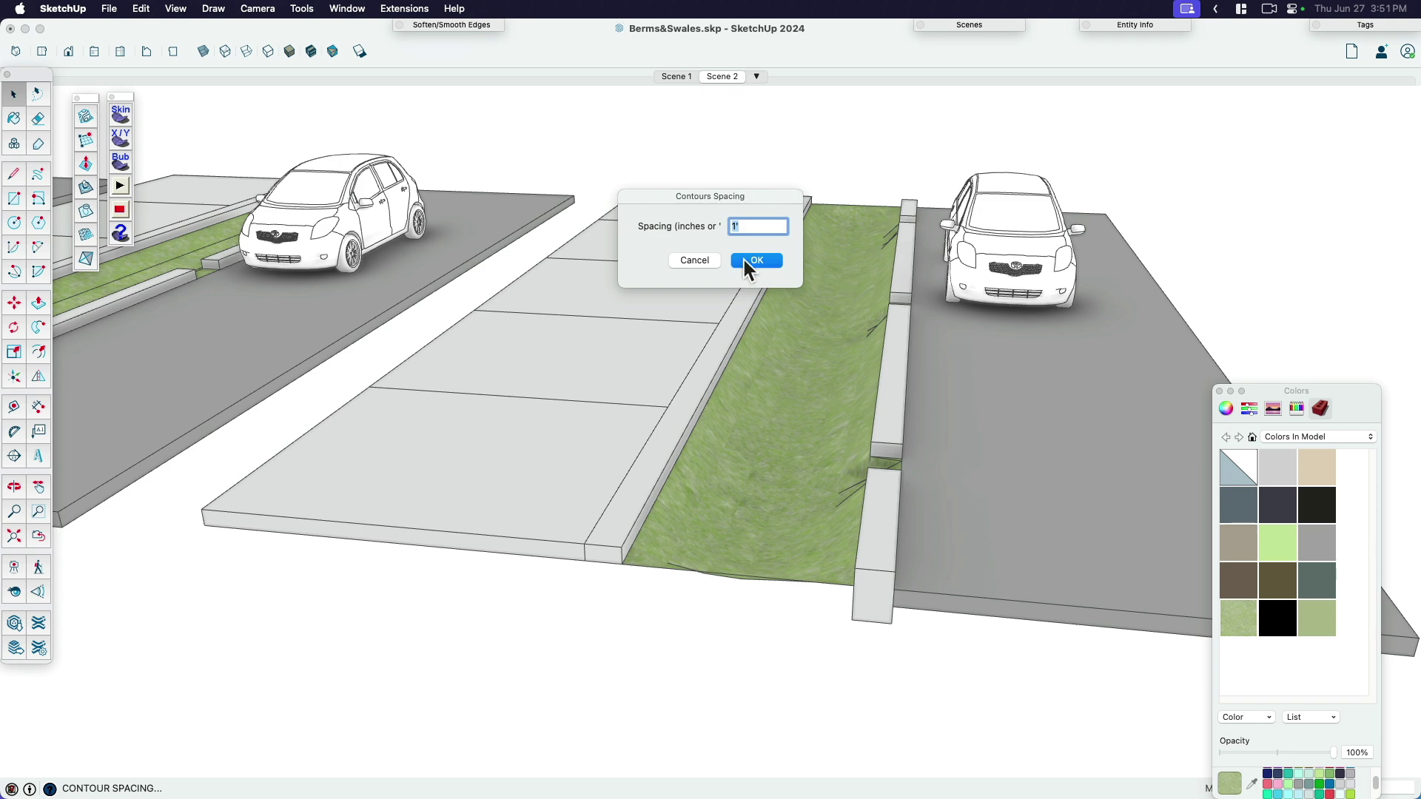
left_click(753, 260)
Step: Delete tag CONT-9525774, reassigning its contents to CONT-9528697, and close the Colors panel
scroll(874, 311, "up", 3)
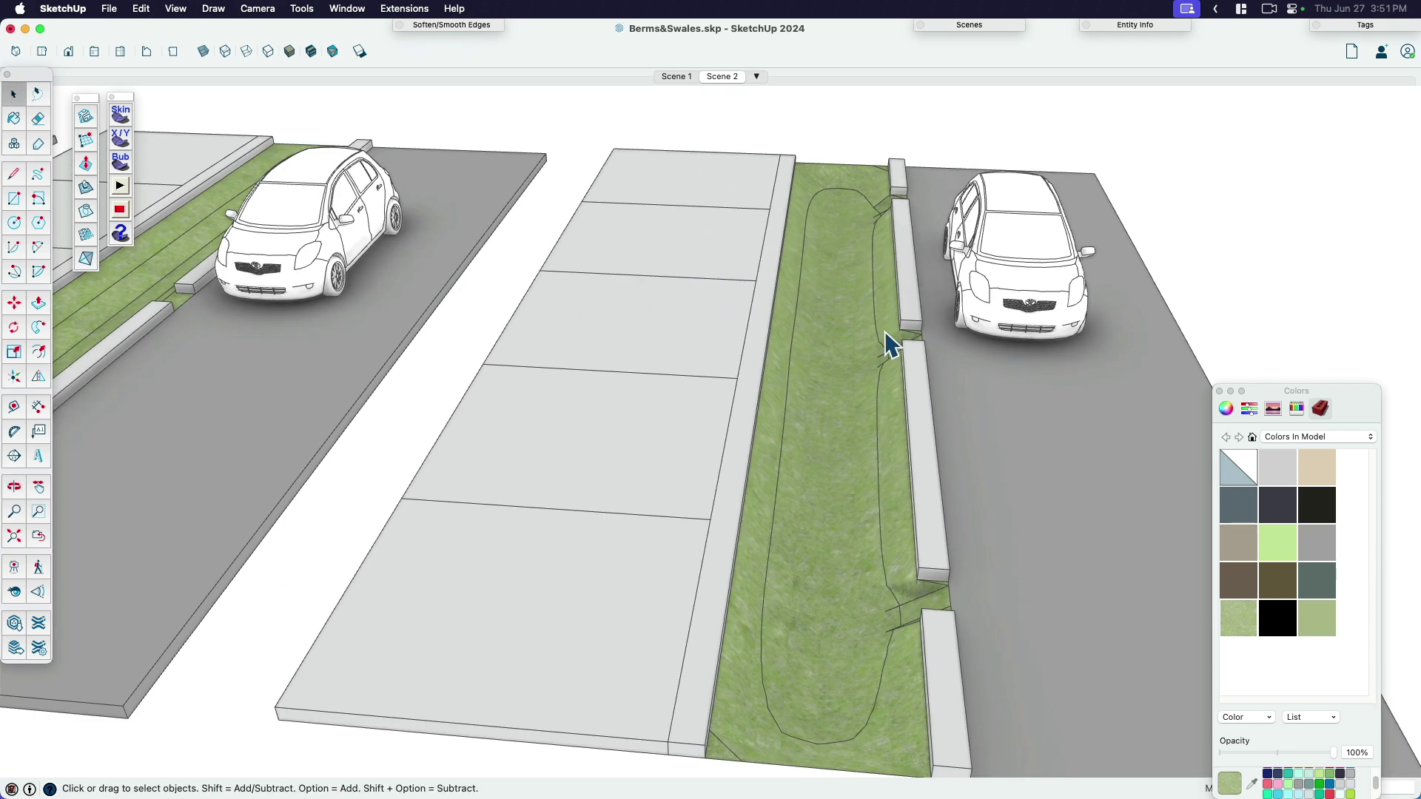
left_click(874, 285)
left_click(1325, 28)
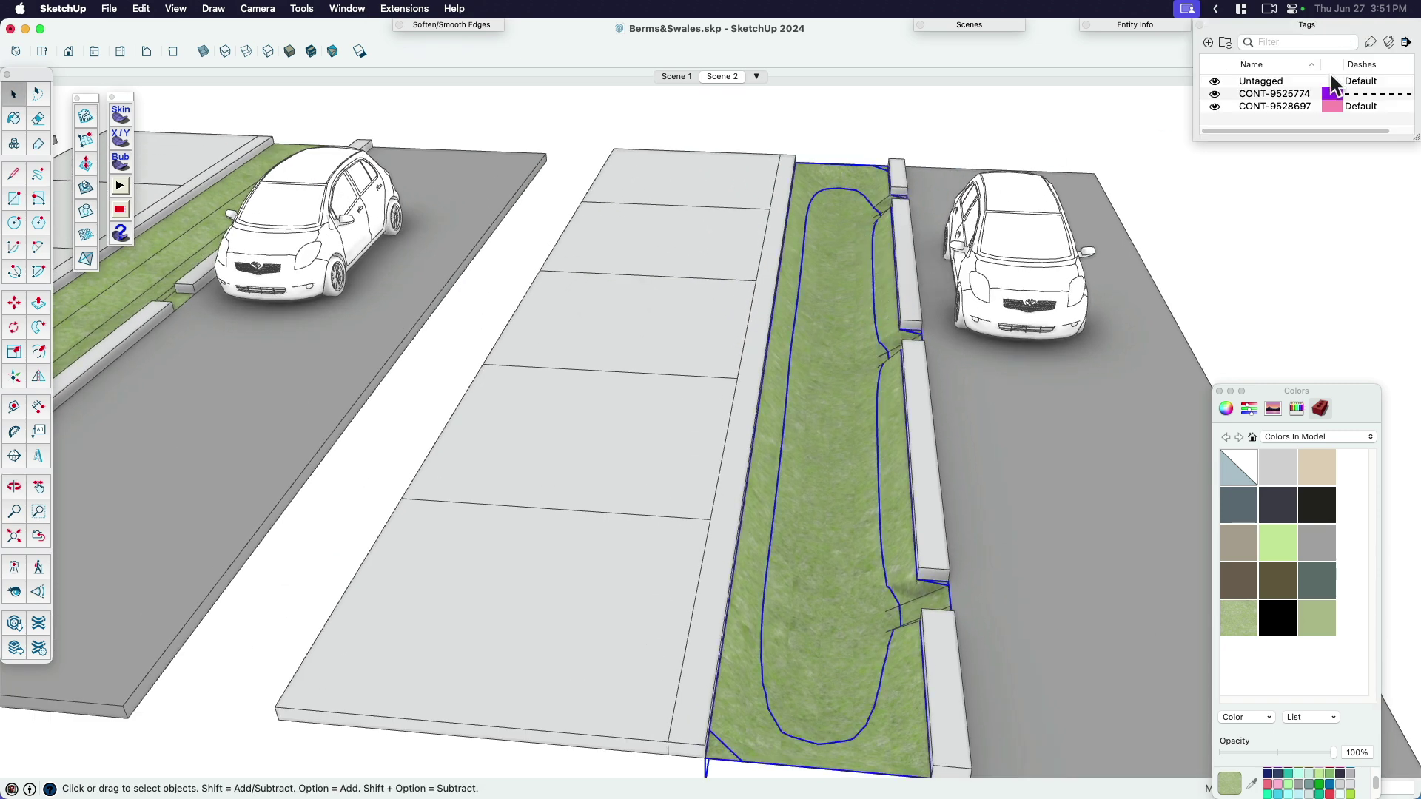
right_click(1299, 97)
left_click(1313, 162)
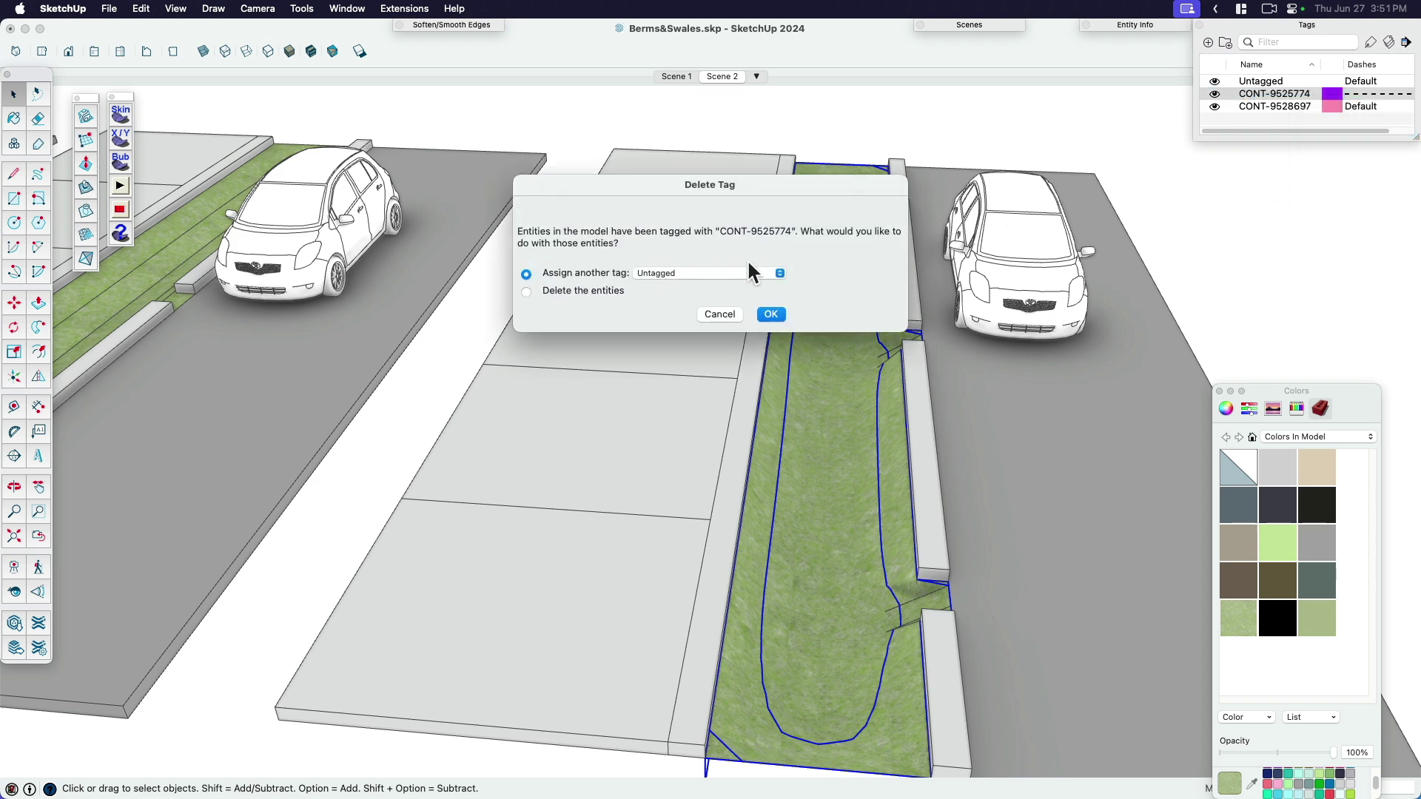
left_click(711, 274)
left_click(666, 289)
left_click(772, 314)
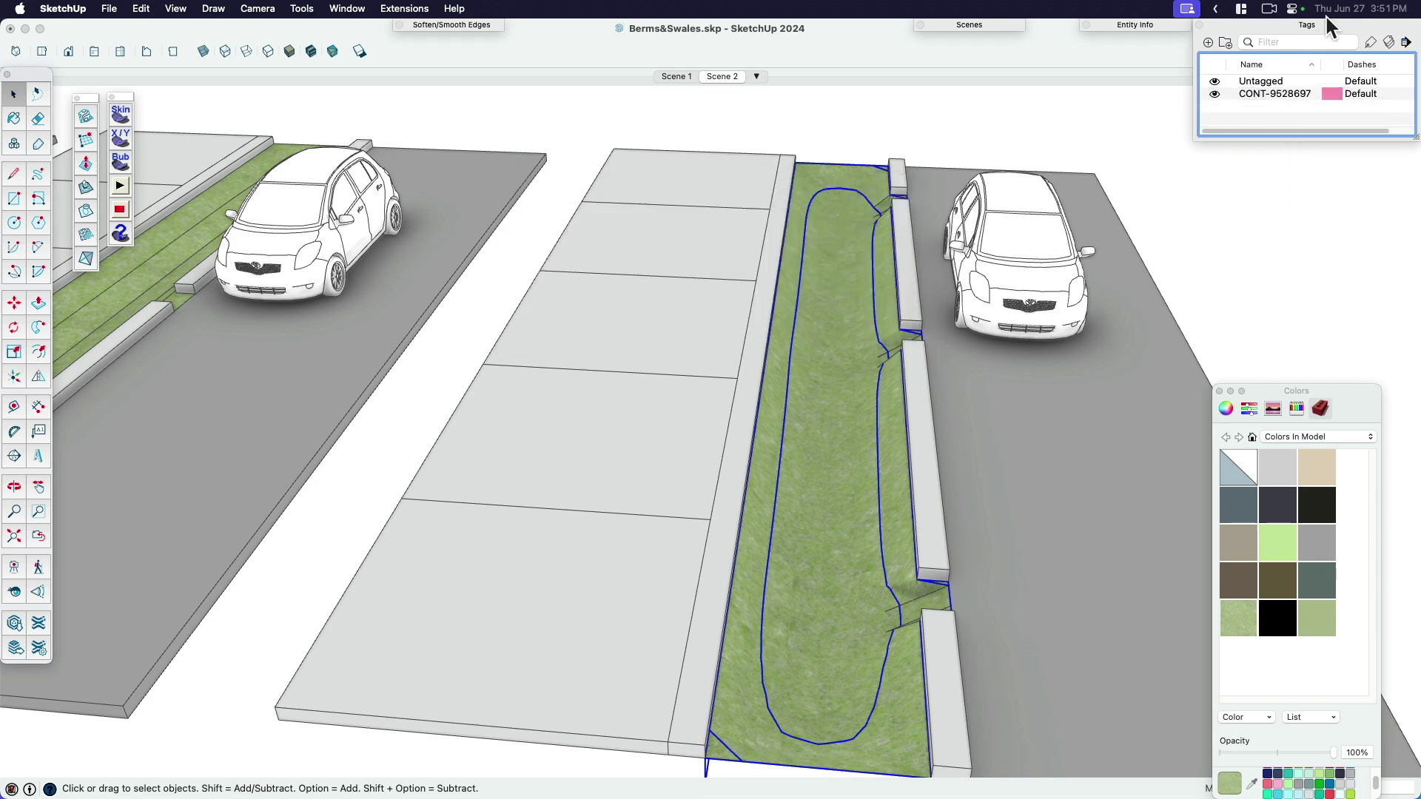
left_click(1316, 25)
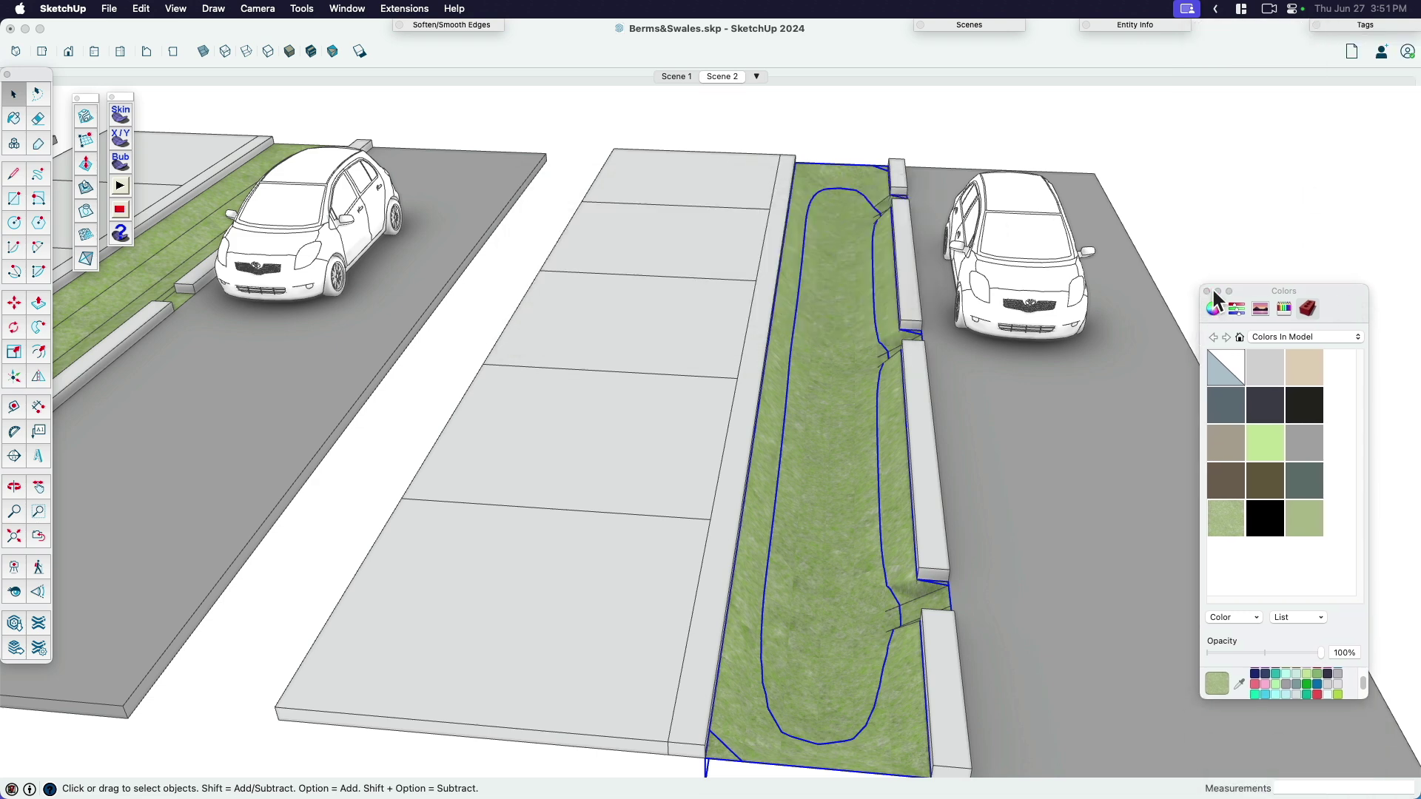
left_click(1210, 291)
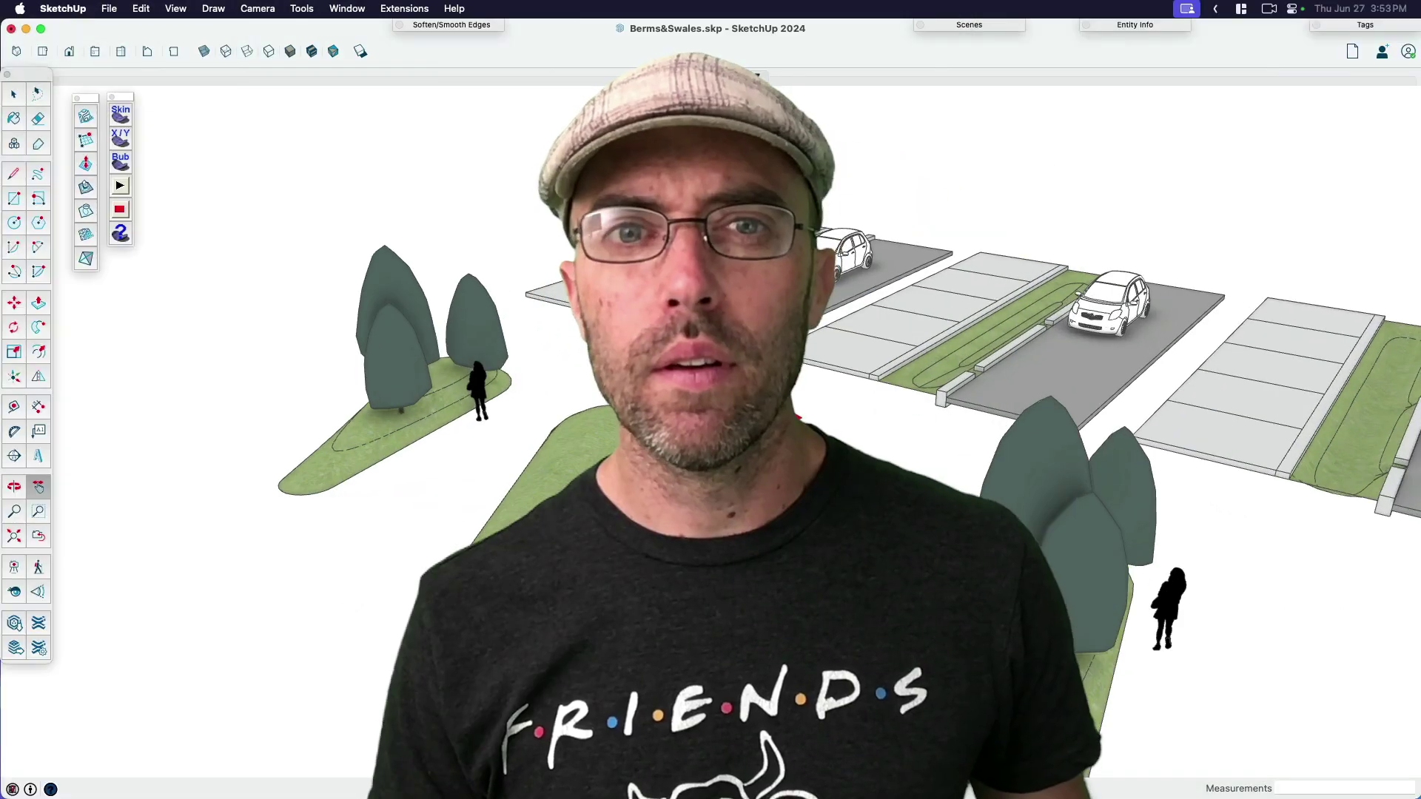